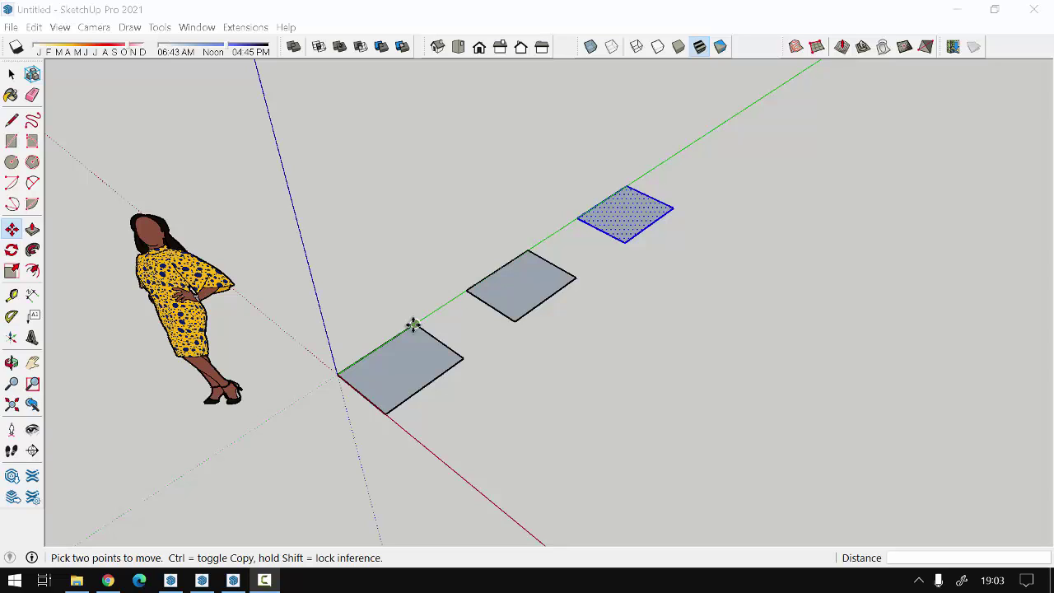
- Push/Pull the three gray plates into boxes of equal height, the first raised to 19,0 cm
click(32, 229)
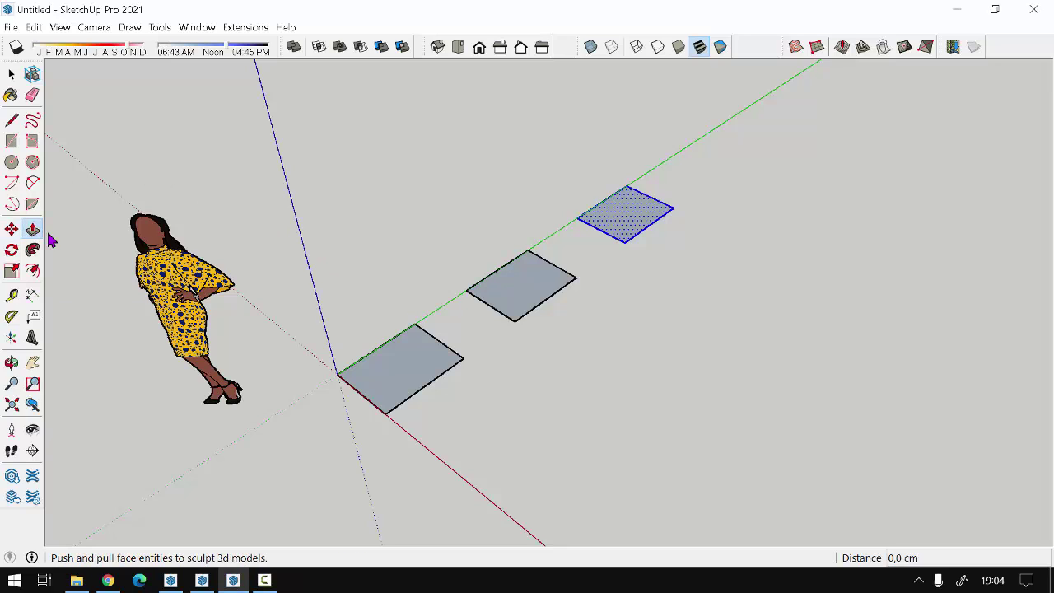
mouse_move(470, 401)
middle_down()
mouse_move(508, 335)
mouse_move(527, 384)
mouse_move(347, 456)
mouse_move(494, 419)
mouse_move(419, 376)
middle_up()
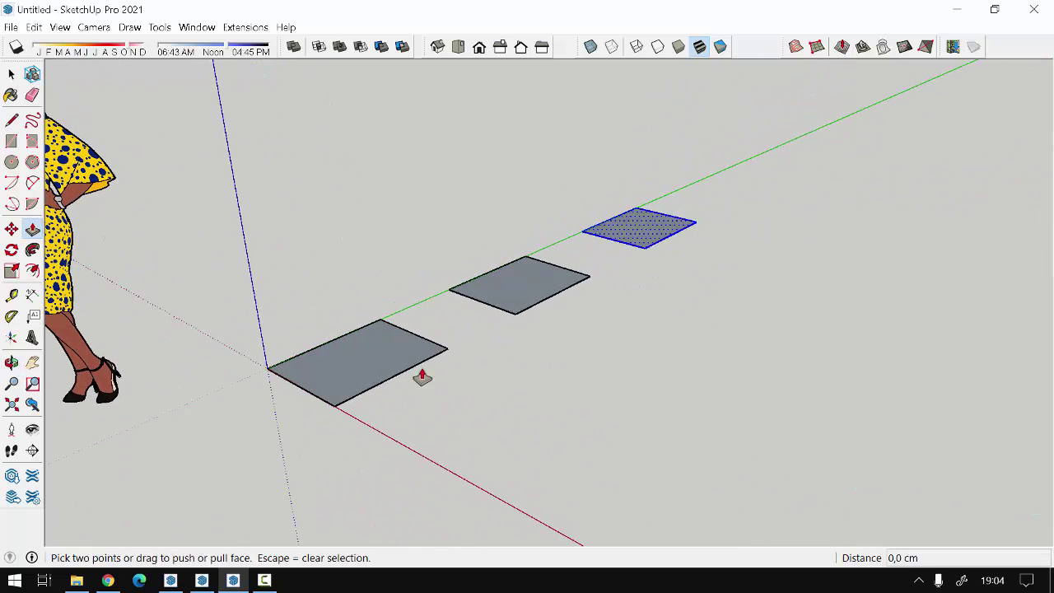
key(Escape)
click(376, 372)
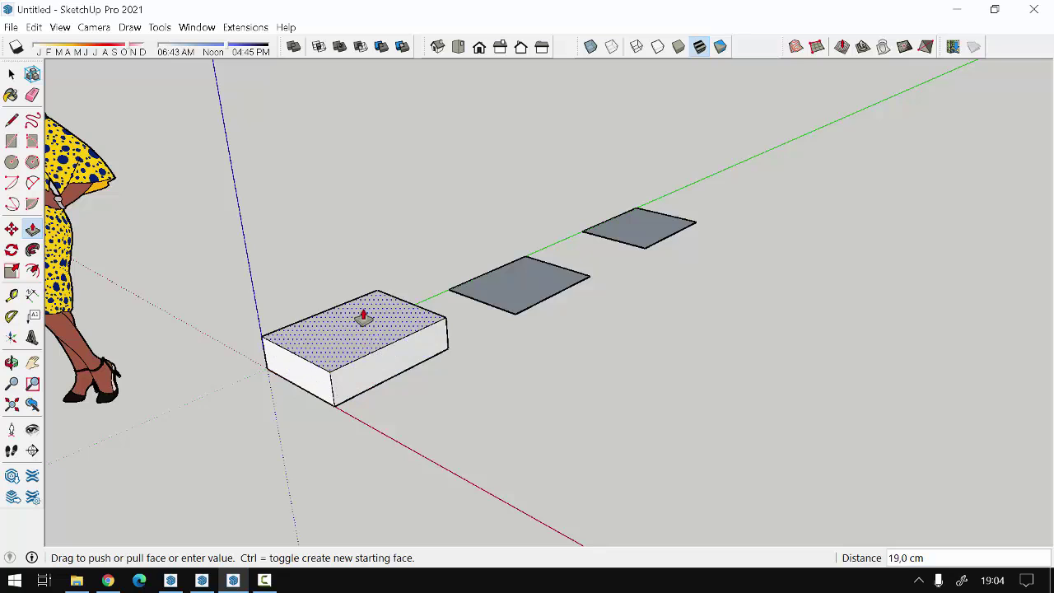
click(356, 284)
double_click(506, 291)
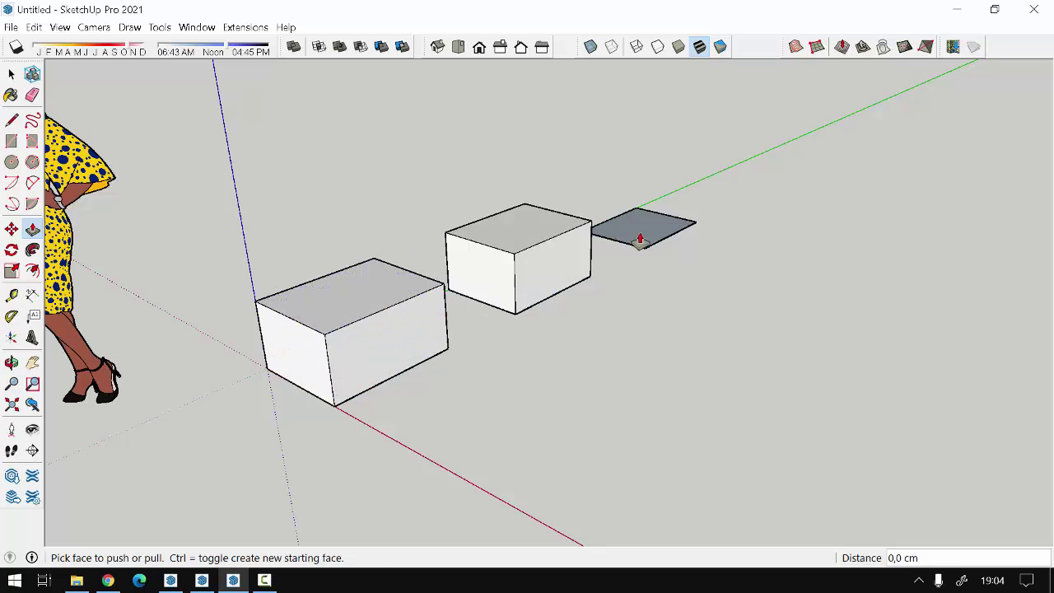
double_click(647, 234)
mouse_move(651, 403)
middle_down()
mouse_move(549, 400)
mouse_move(365, 299)
middle_up()
- Select all three boxes
key(space)
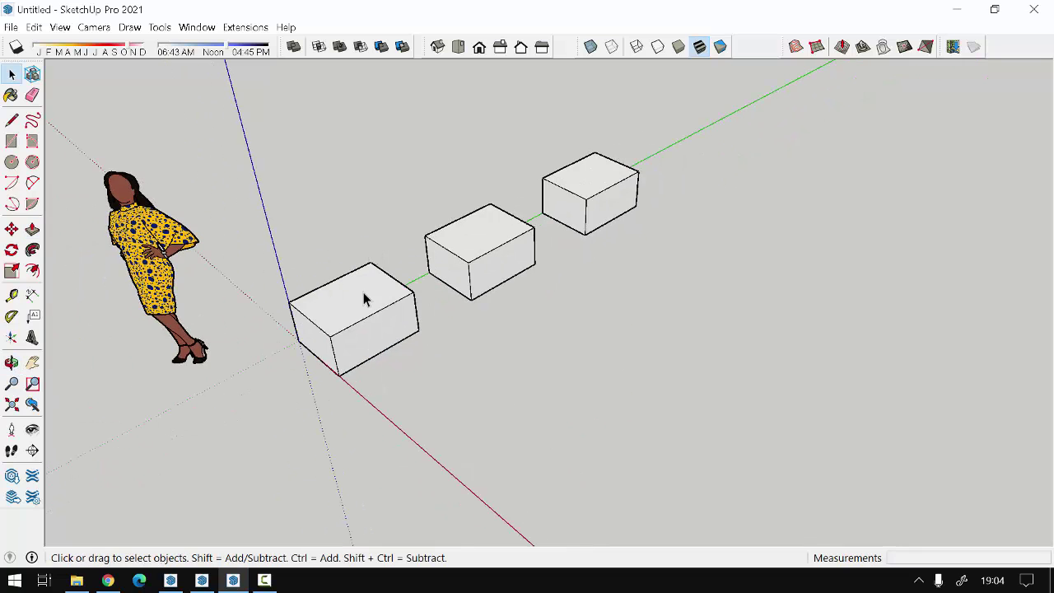
triple_click(365, 328)
ctrl+double_click(482, 257)
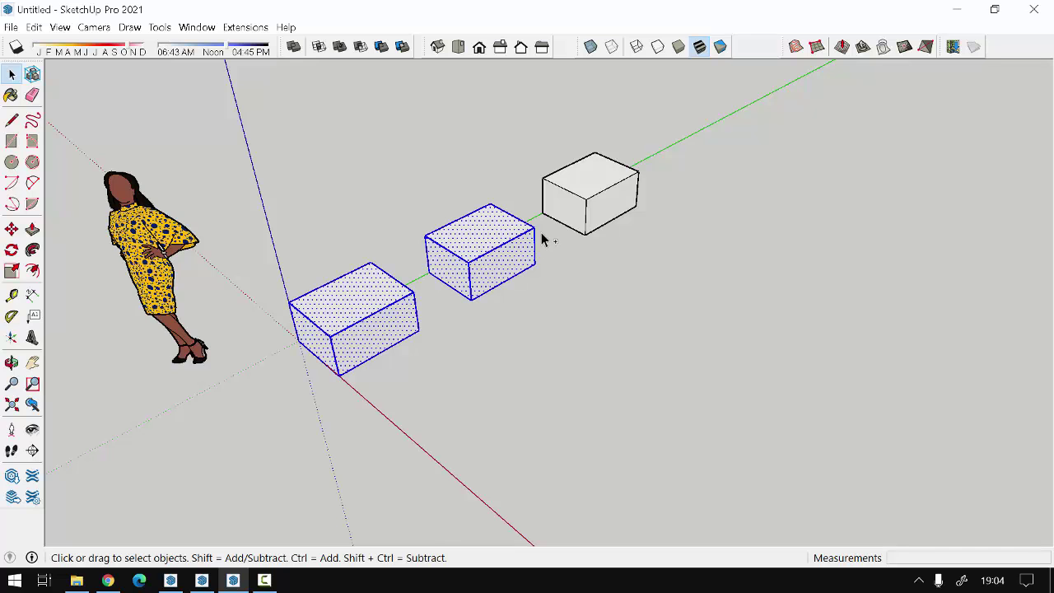
ctrl+triple_click(603, 202)
middle_drag(604, 202, 500, 229)
- Copy the three boxes with Move and Ctrl, placing the copies farther along the red axis
key(m)
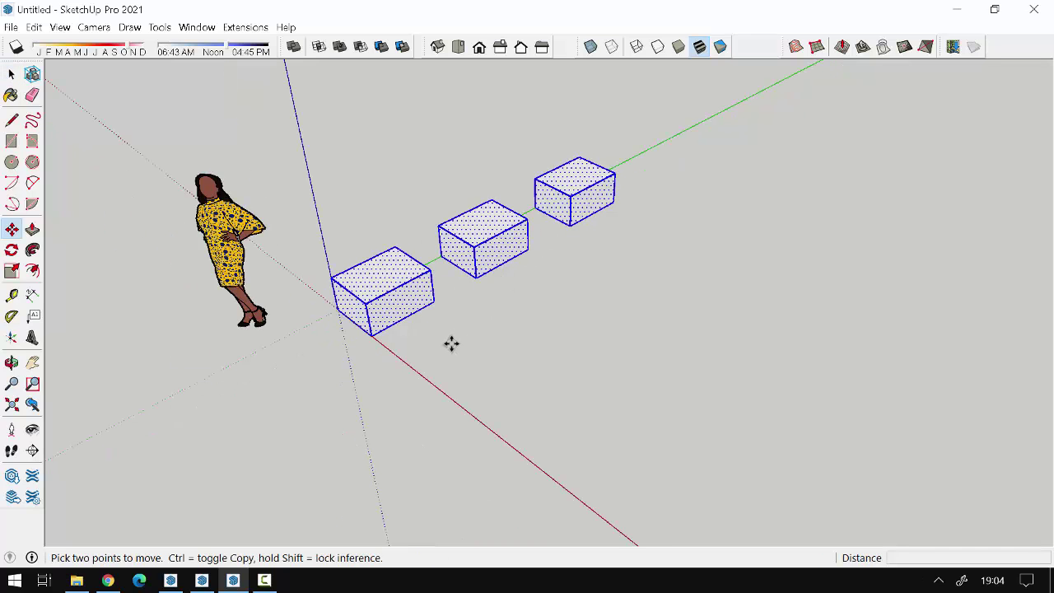
key(ctrl)
click(452, 352)
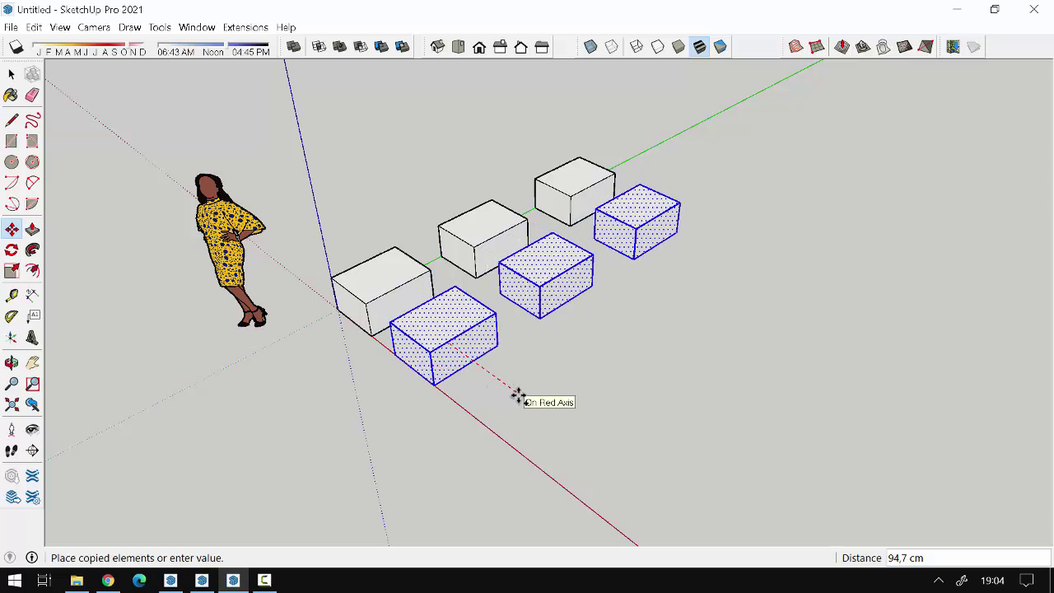
key(Escape)
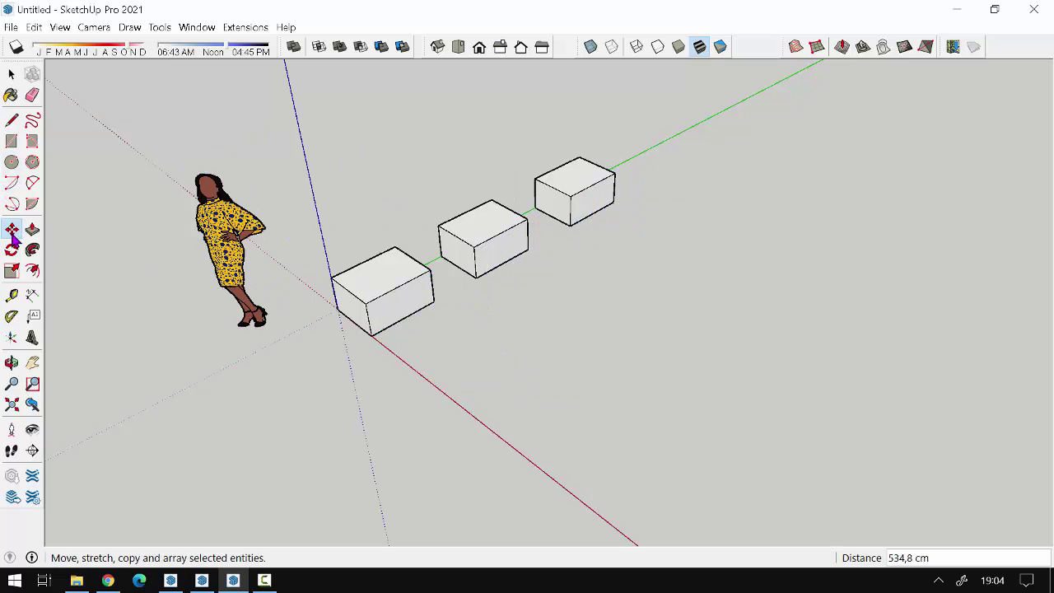
click(11, 230)
click(457, 348)
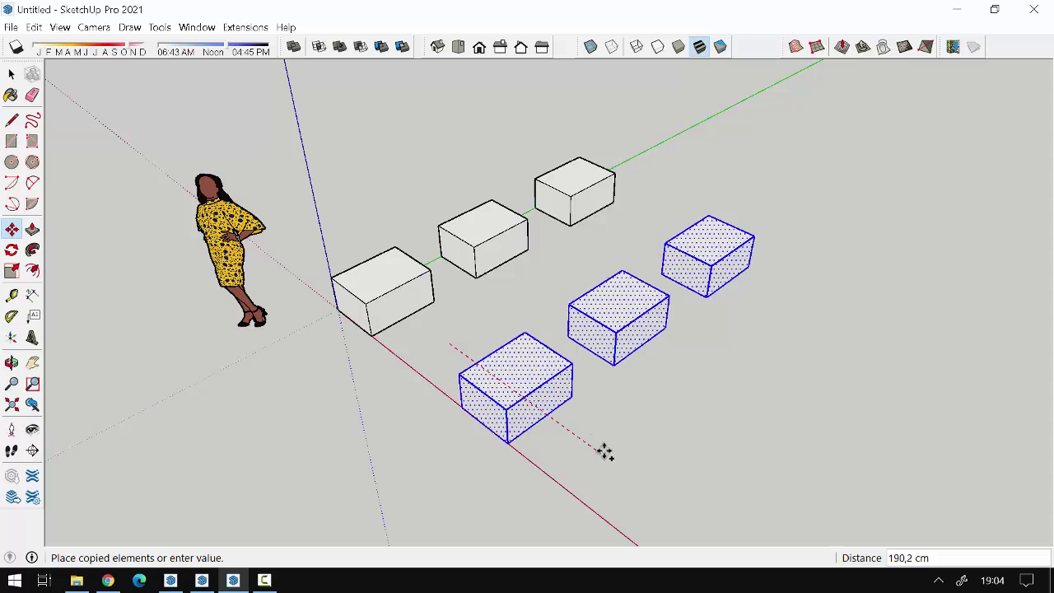
click(660, 487)
middle_drag(405, 367, 577, 305)
key(space)
- Make the first box at the origin into a group
drag(369, 385, 324, 419)
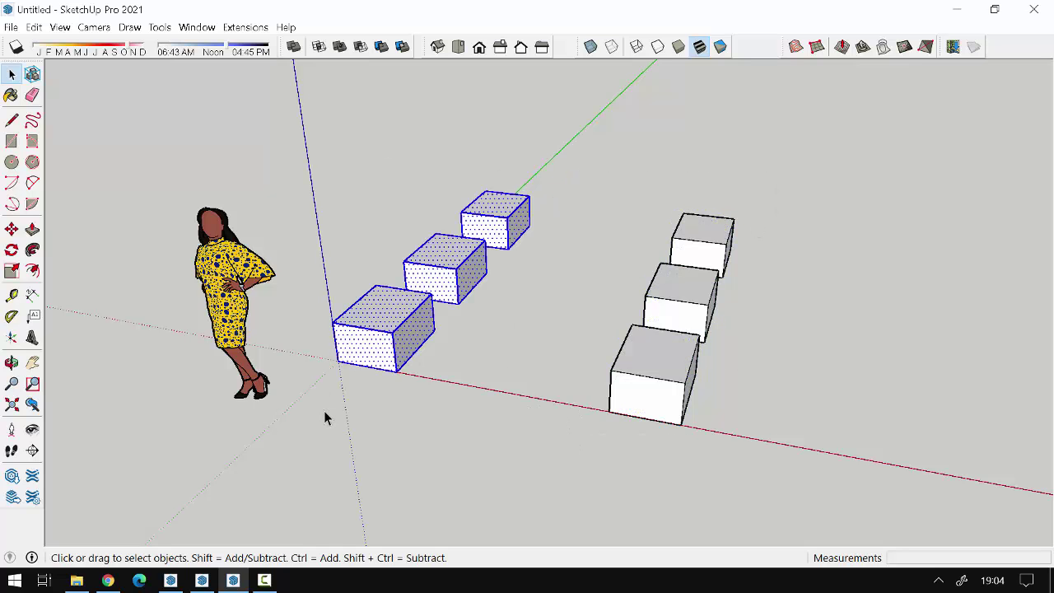
mouse_move(324, 410)
middle_down()
mouse_move(384, 316)
mouse_move(457, 328)
mouse_move(416, 319)
middle_up()
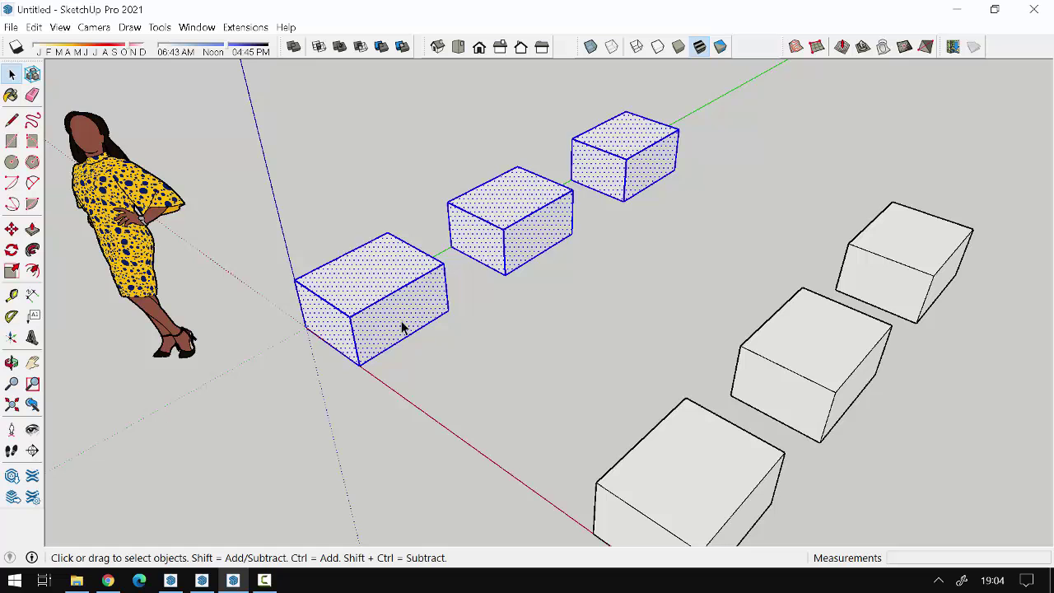
click(383, 326)
triple_click(374, 317)
right_click(365, 305)
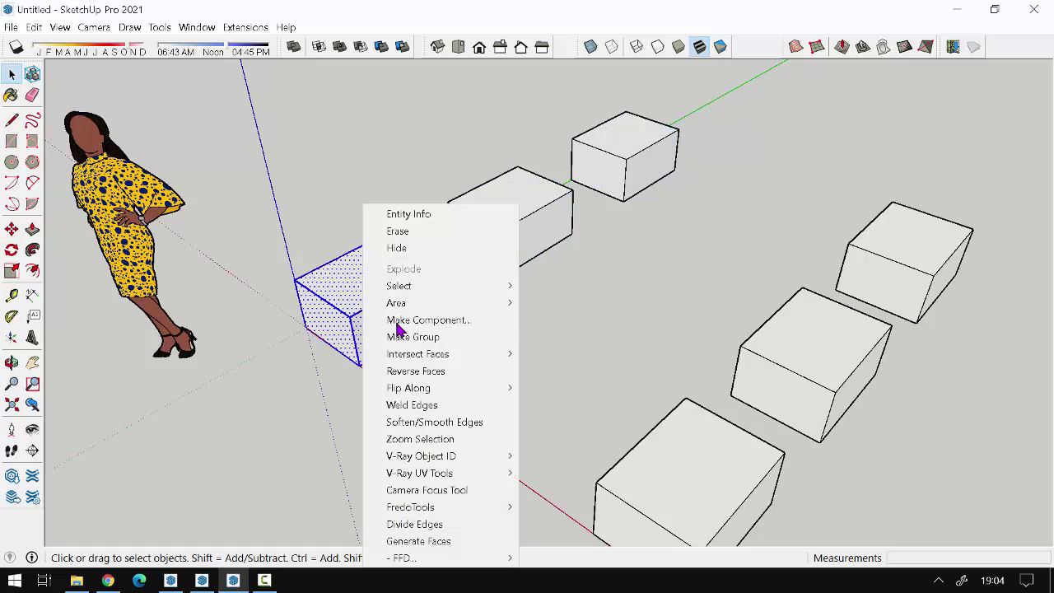
click(412, 337)
- Delete the two middle boxes and two of the copies, keeping one copy along red
mouse_move(422, 357)
middle_down()
mouse_move(566, 356)
mouse_move(543, 231)
middle_up()
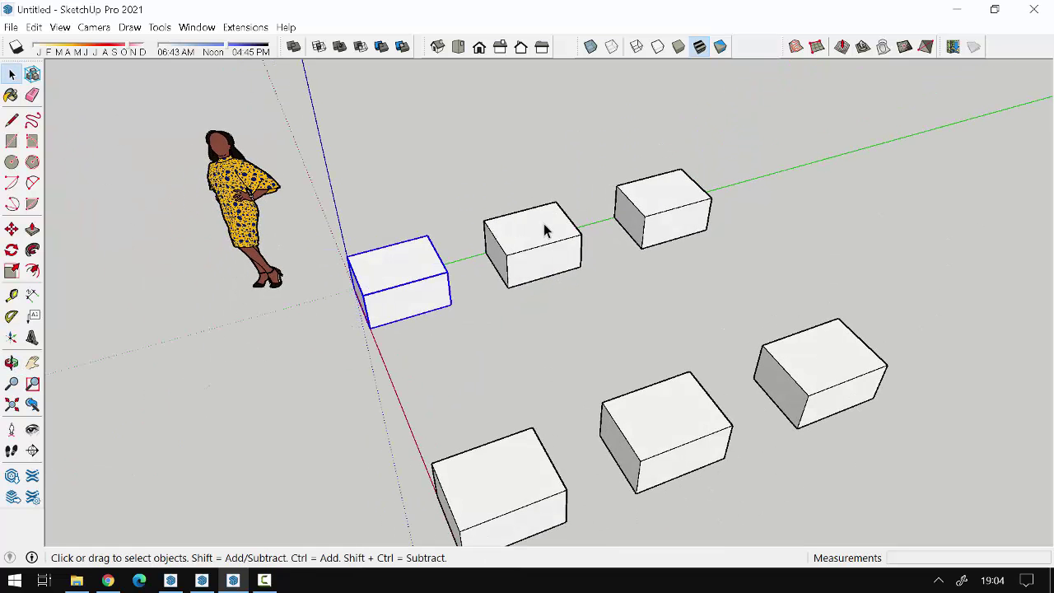
drag(443, 333, 580, 285)
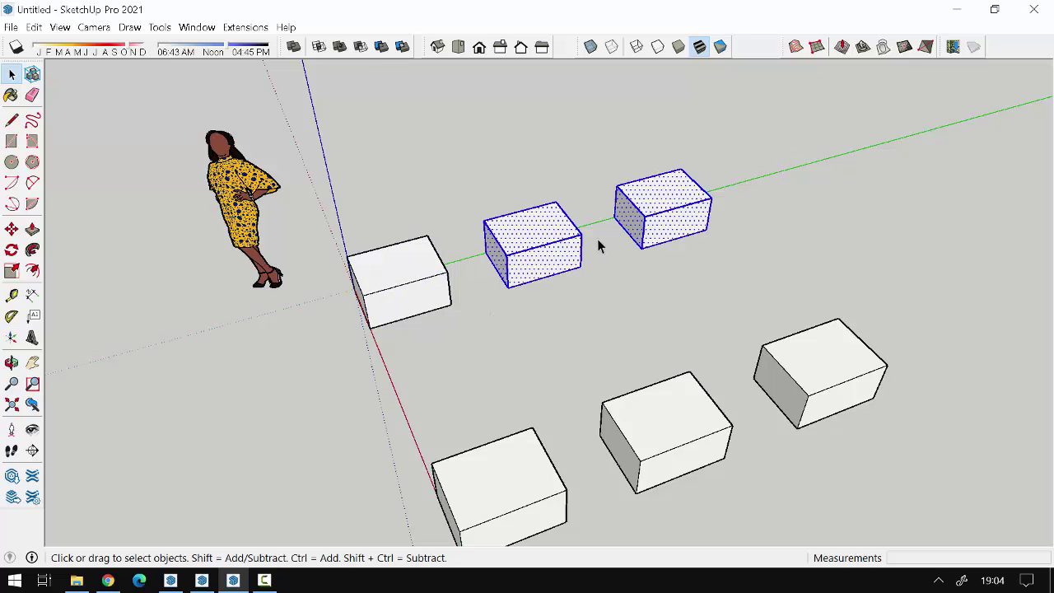
key(Delete)
drag(642, 497, 605, 512)
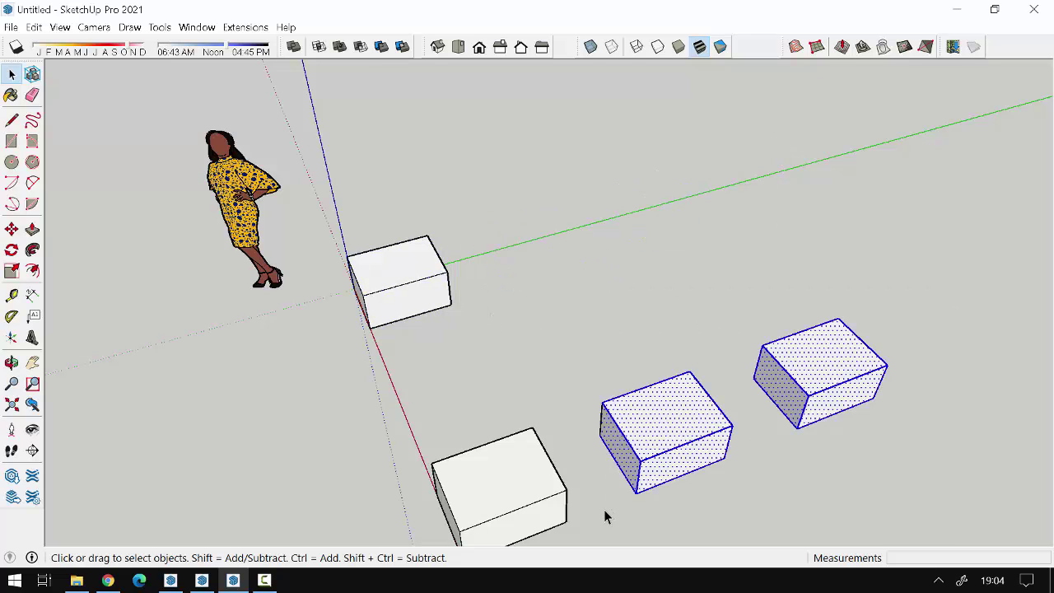
key(Delete)
mouse_move(591, 459)
middle_down()
mouse_move(339, 280)
mouse_move(426, 299)
mouse_move(398, 153)
mouse_move(544, 398)
middle_up()
click(426, 299)
click(544, 387)
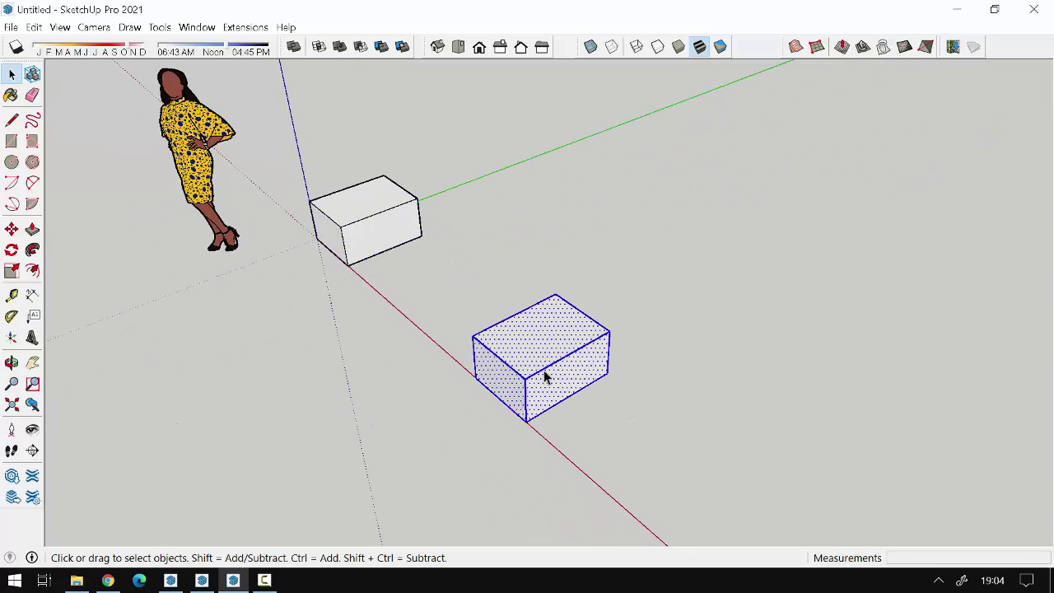
- Turn the loose red-axis box into a component through the Create Component dialog
right_click(543, 371)
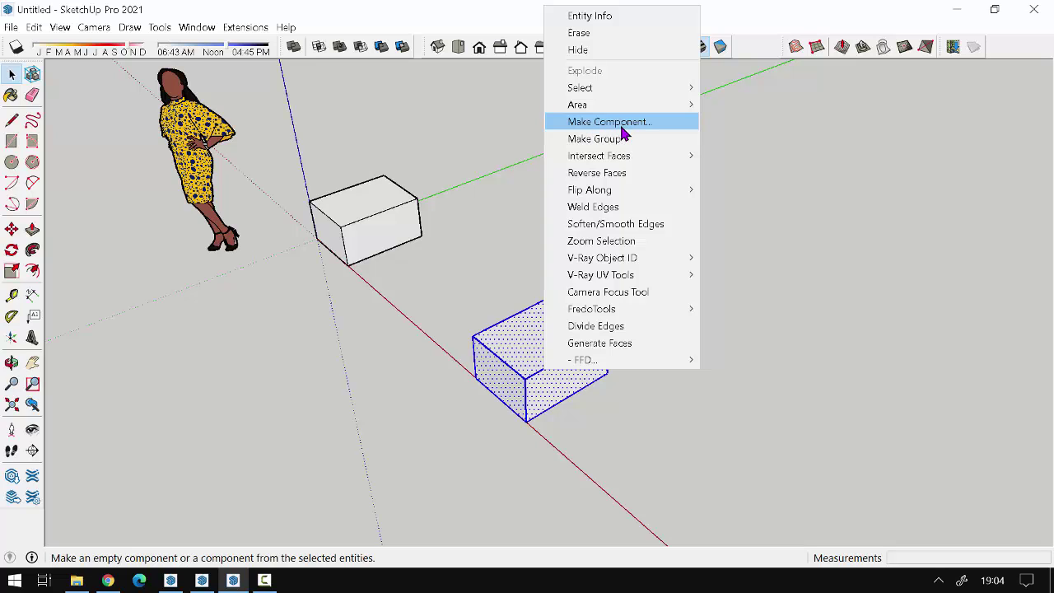
click(622, 129)
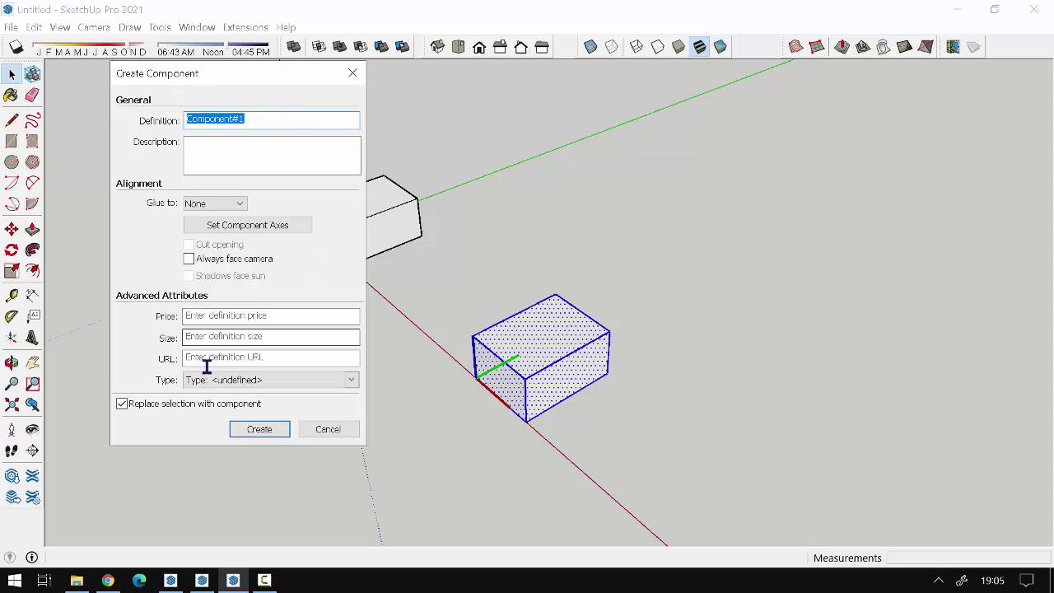
click(263, 429)
mouse_move(371, 481)
middle_down()
mouse_move(381, 231)
mouse_move(292, 372)
middle_up()
click(334, 243)
click(607, 405)
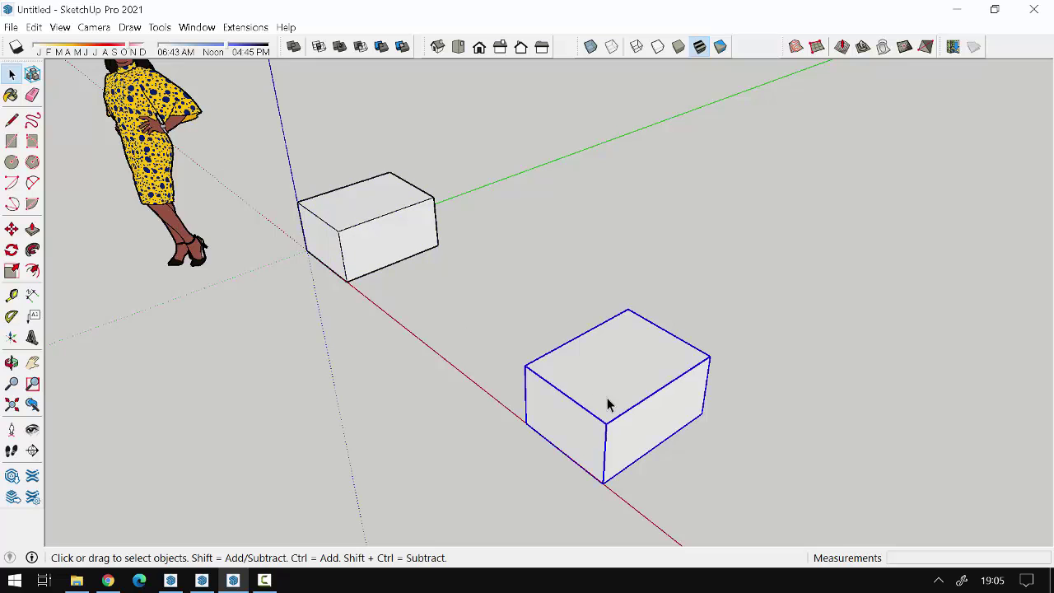
middle_drag(467, 414, 572, 414)
- Place a 3D text label reading GROUP on the ground beside the grouped box
scroll(489, 286, down, 2)
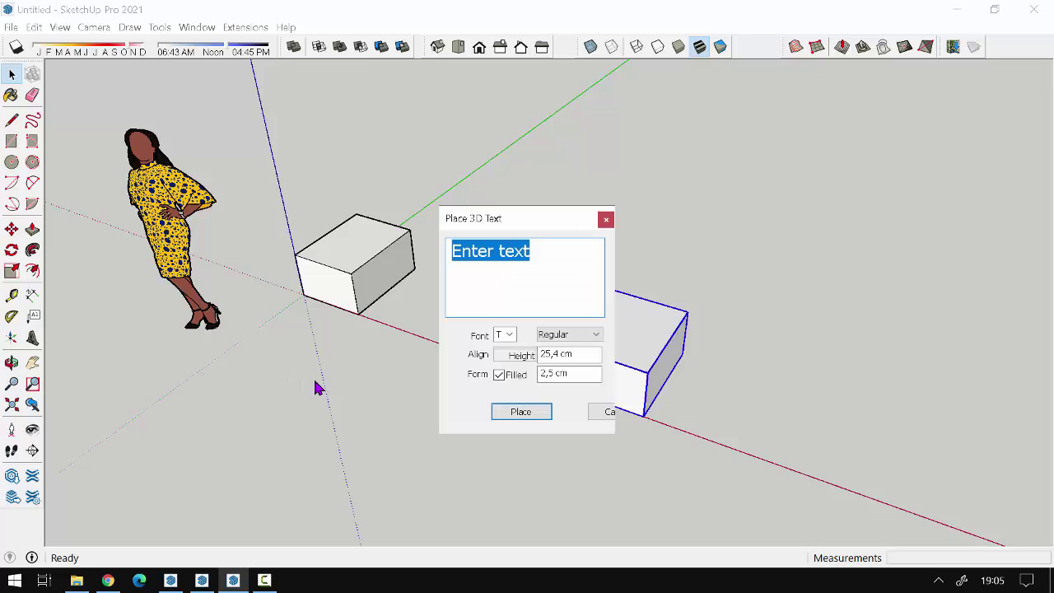
text(GROUP)
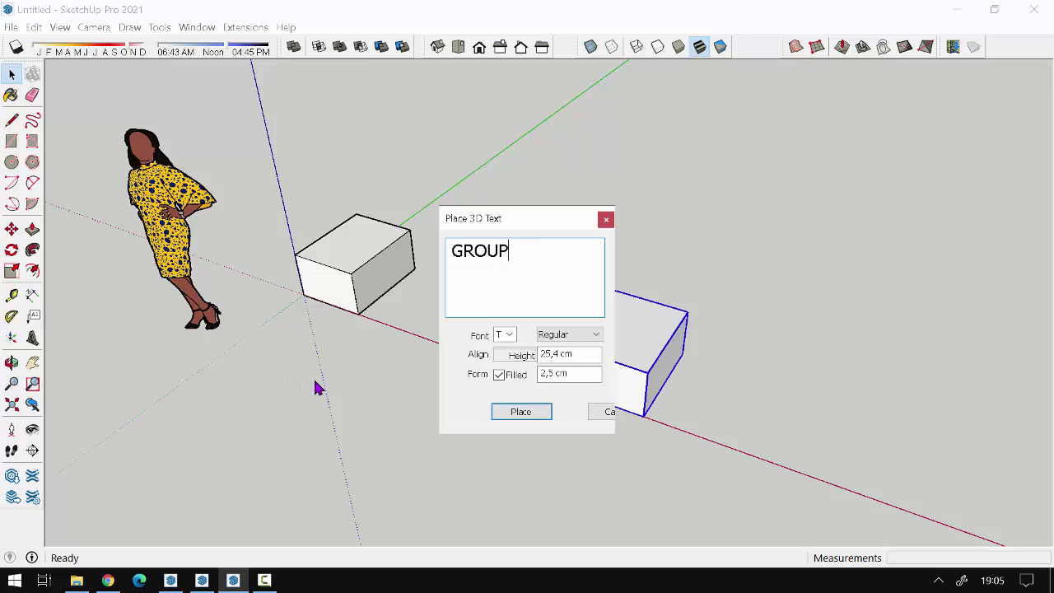
click(520, 411)
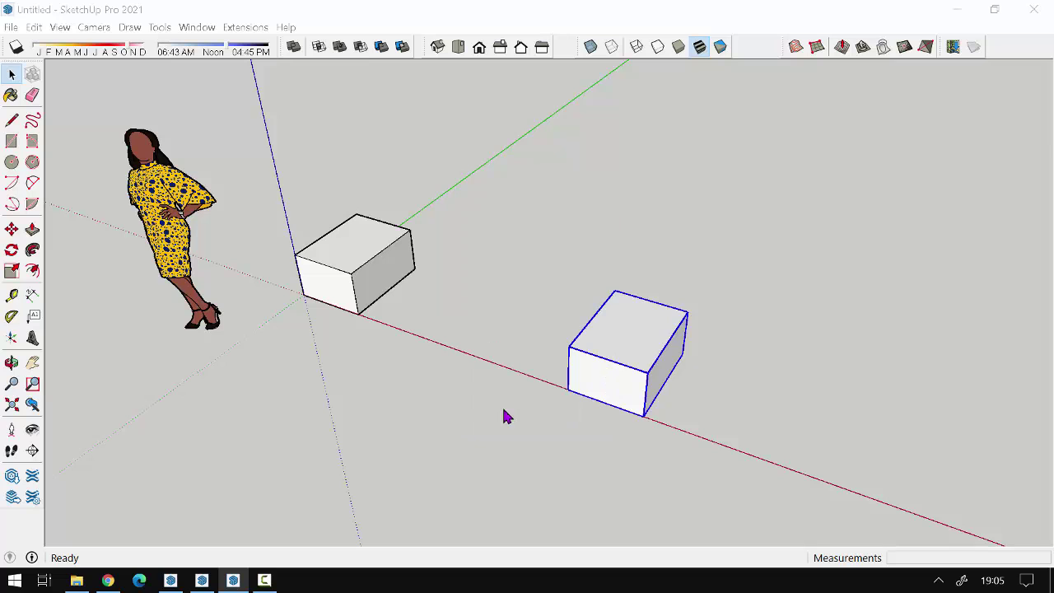
click(247, 342)
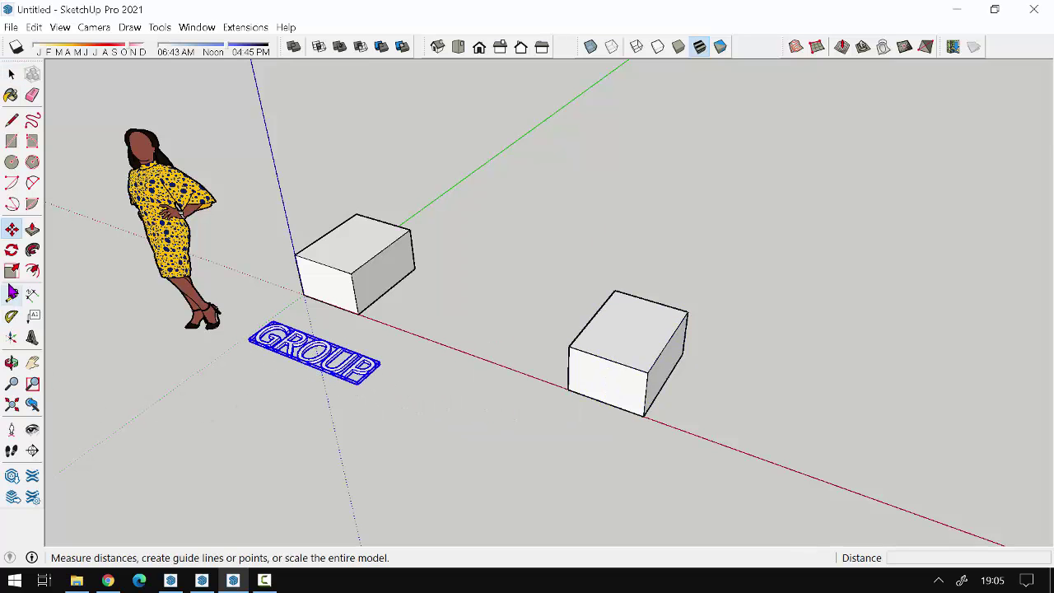
- Place a 3D text label reading COMPONENT on the ground beside the component box
click(35, 337)
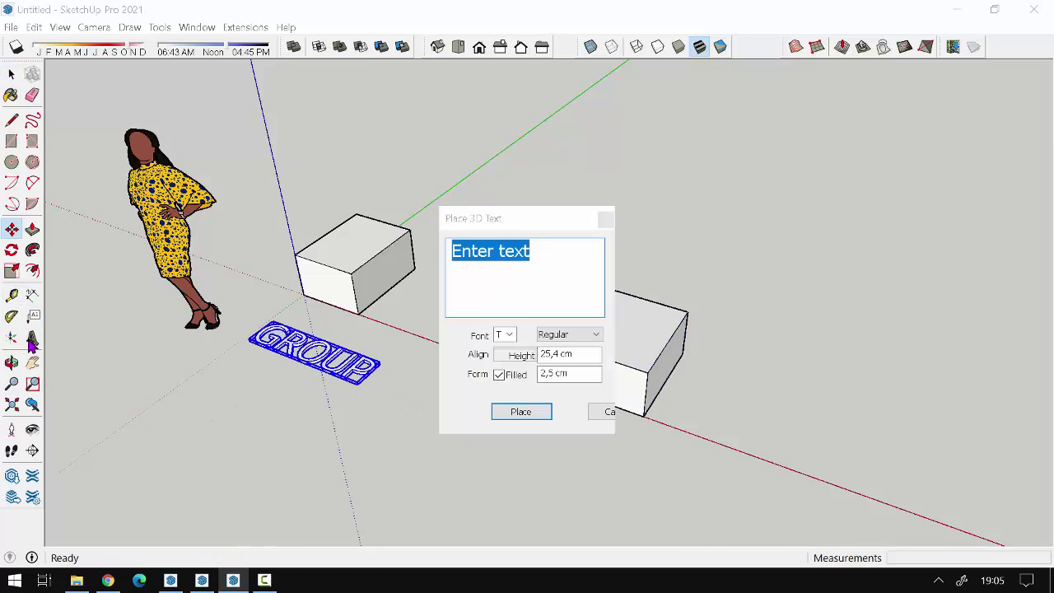
text(COMPONENT)
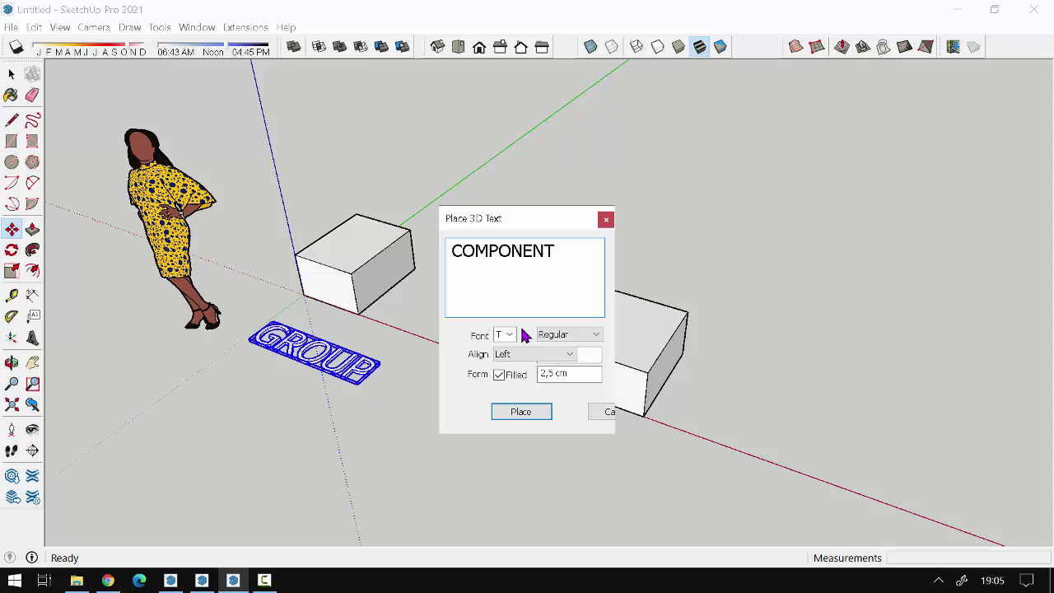
click(529, 411)
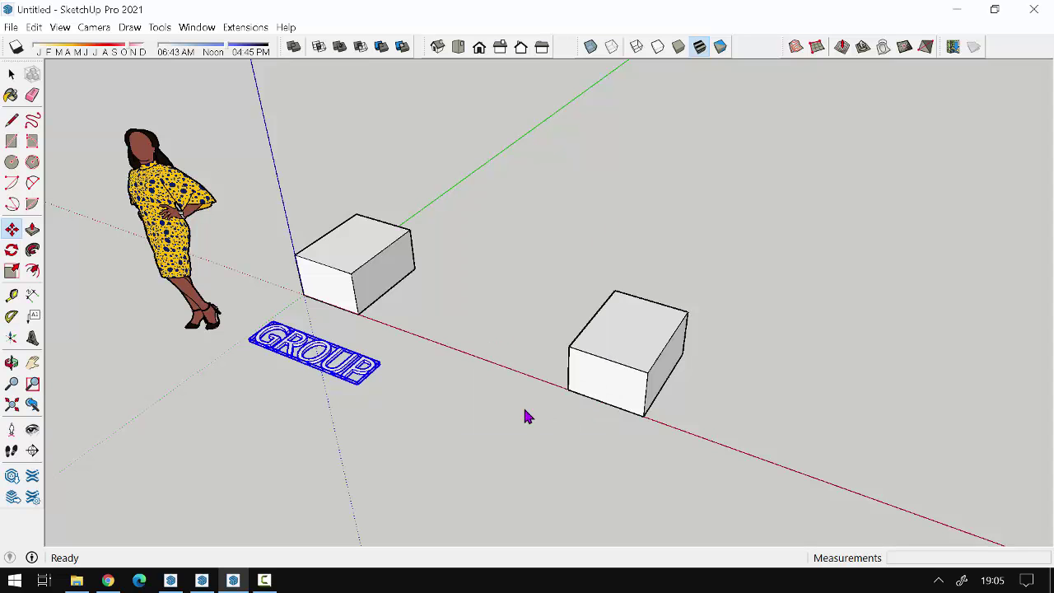
click(431, 419)
mouse_move(765, 337)
middle_down()
mouse_move(419, 395)
mouse_move(434, 256)
middle_up()
- Copy the grouped box three times in a row along the green axis
click(435, 256)
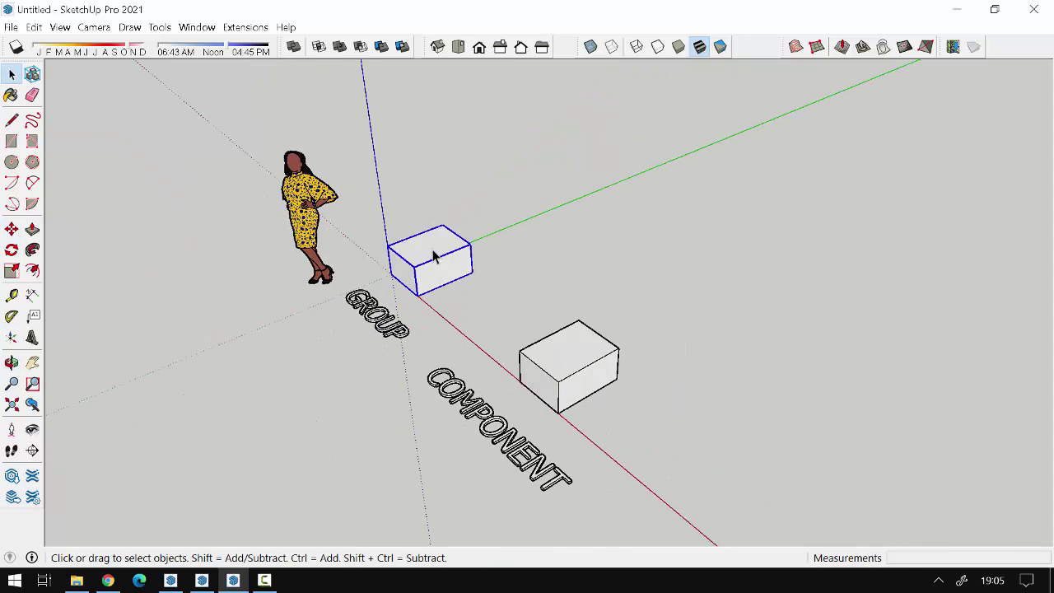
scroll(445, 284, up, 1)
scroll(445, 330, up, 2)
scroll(435, 317, up, 2)
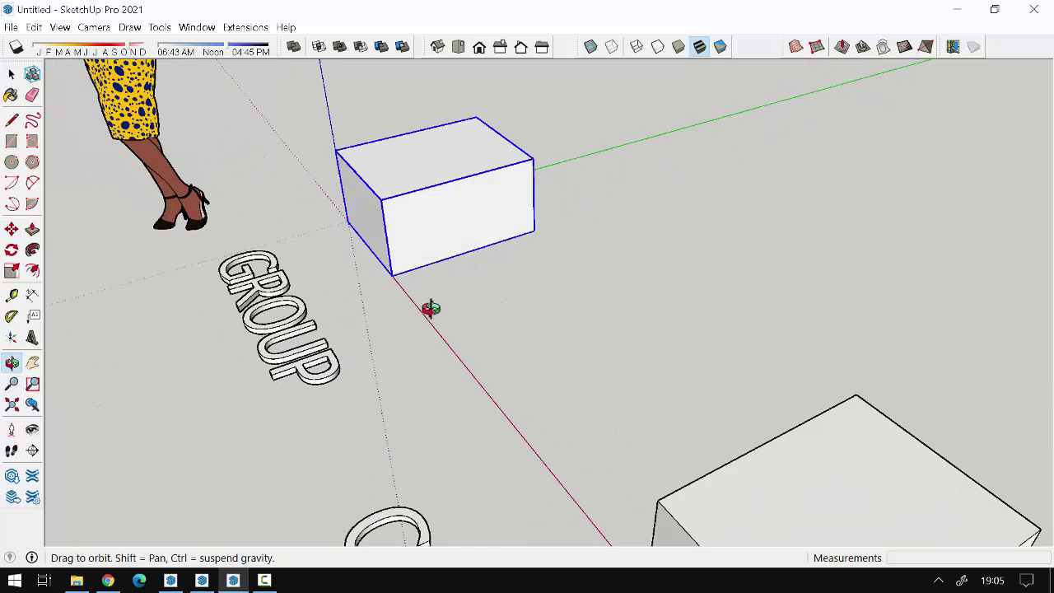
key(m)
click(392, 276)
key(ctrl)
scroll(501, 244, down, 2)
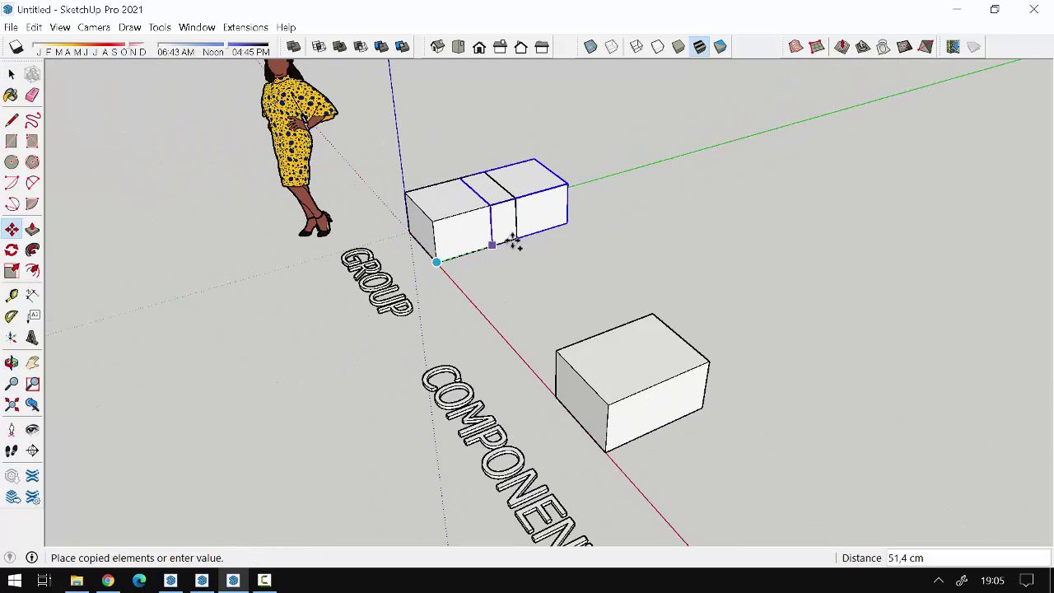
click(607, 211)
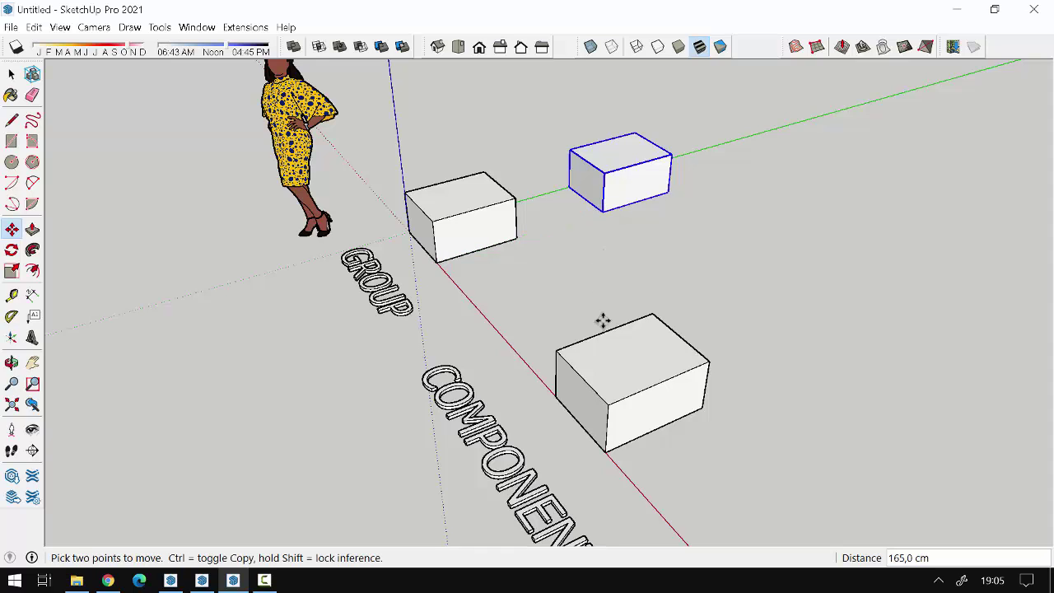
click(617, 247)
click(739, 267)
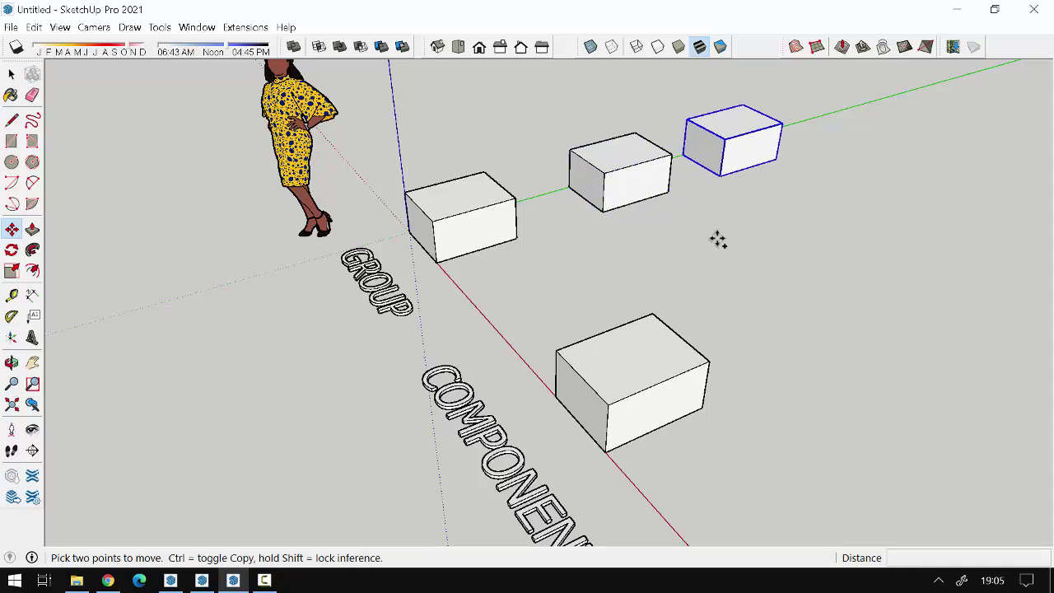
click(717, 297)
click(815, 203)
middle_drag(733, 417, 736, 323)
- Copy the COMPONENT box three times in a row along the green axis
key(space)
click(736, 320)
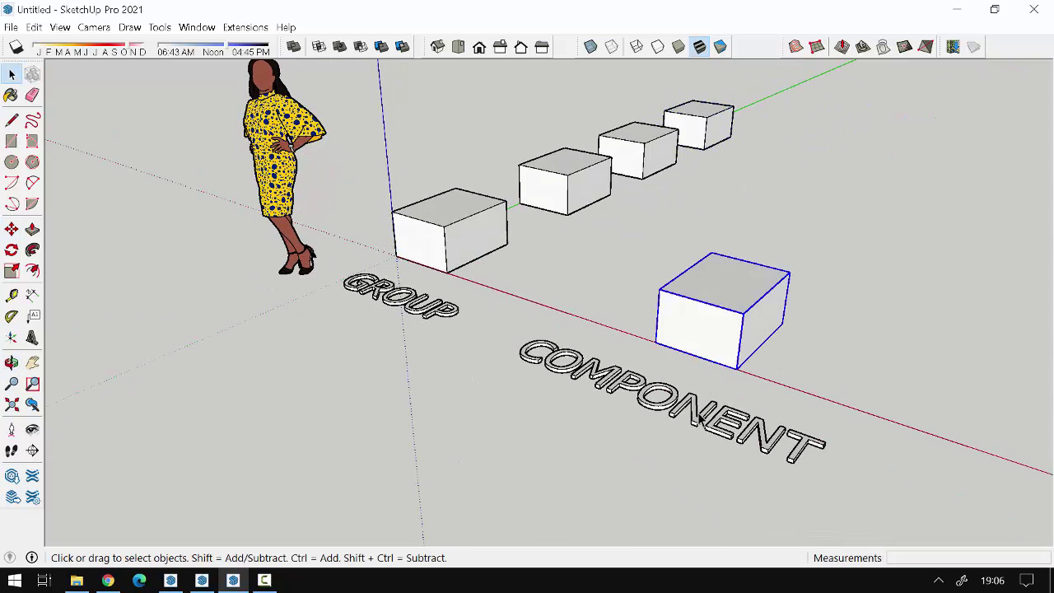
key(m)
click(766, 395)
click(831, 316)
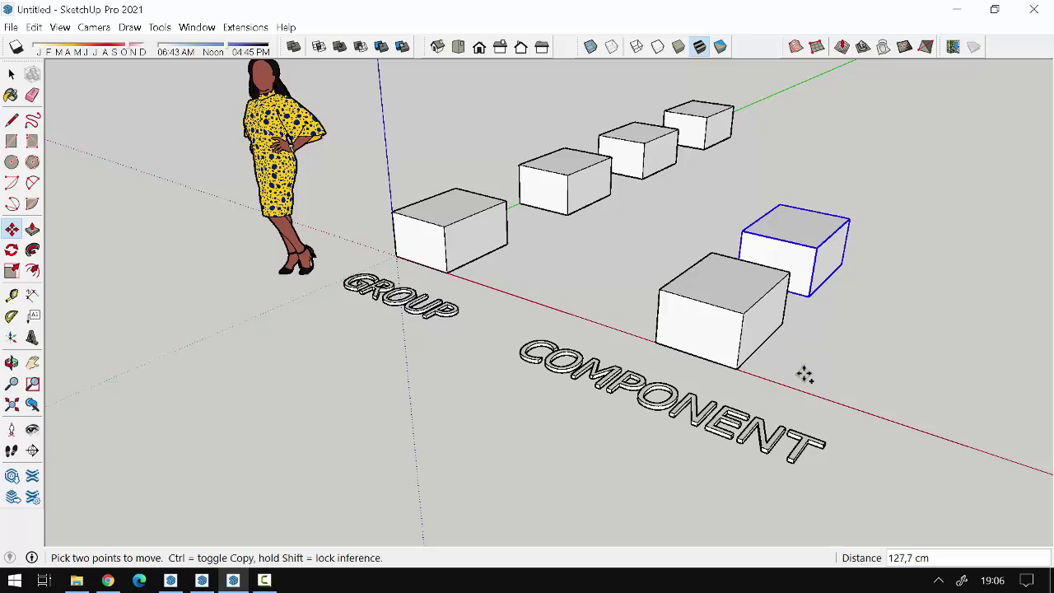
click(805, 372)
click(874, 291)
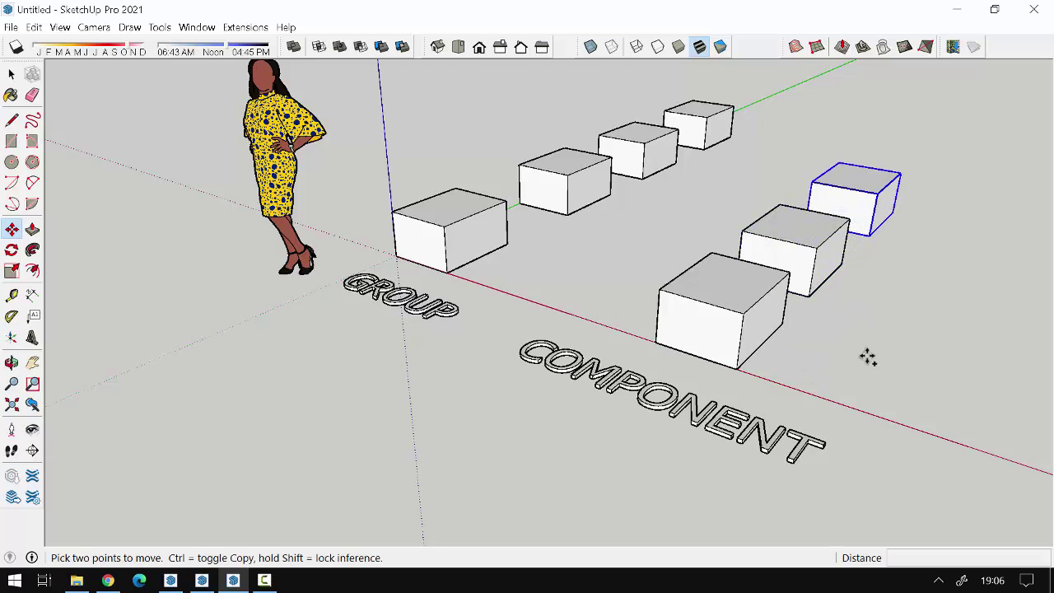
click(863, 364)
click(921, 292)
middle_drag(829, 412, 478, 272)
key(space)
click(464, 268)
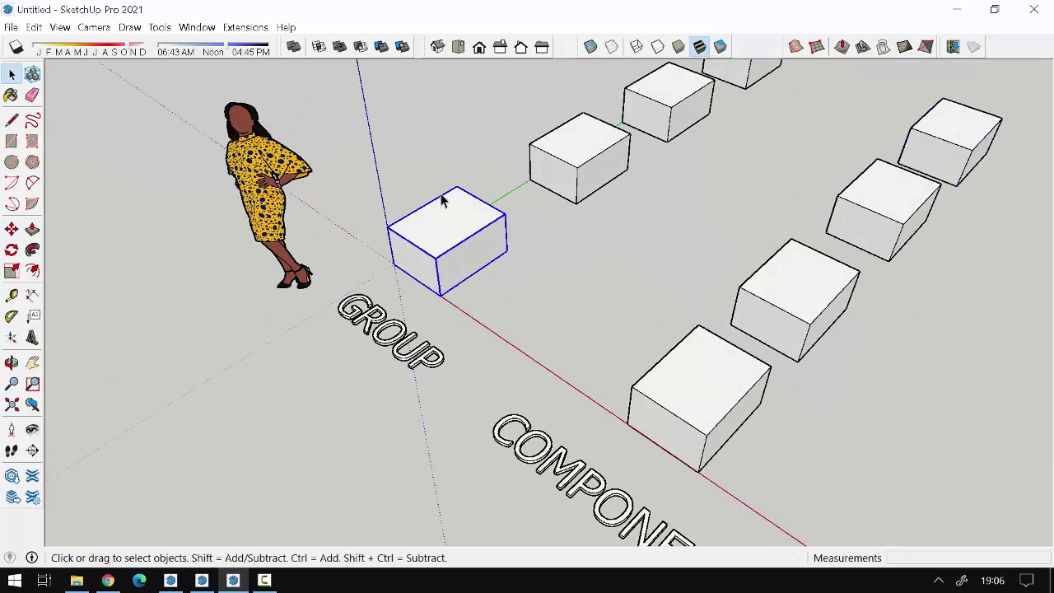
scroll(445, 214, up, 3)
- Inside the group, split the front face with a vertical line and pull the right section out 42.5 cm
middle_drag(449, 228, 461, 305)
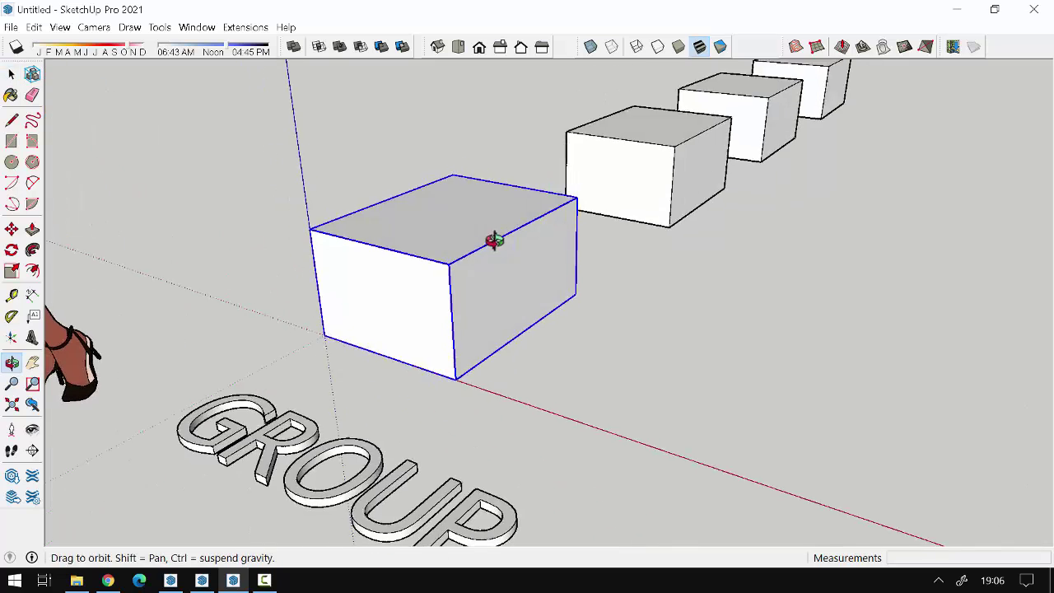
triple_click(463, 304)
click(455, 309)
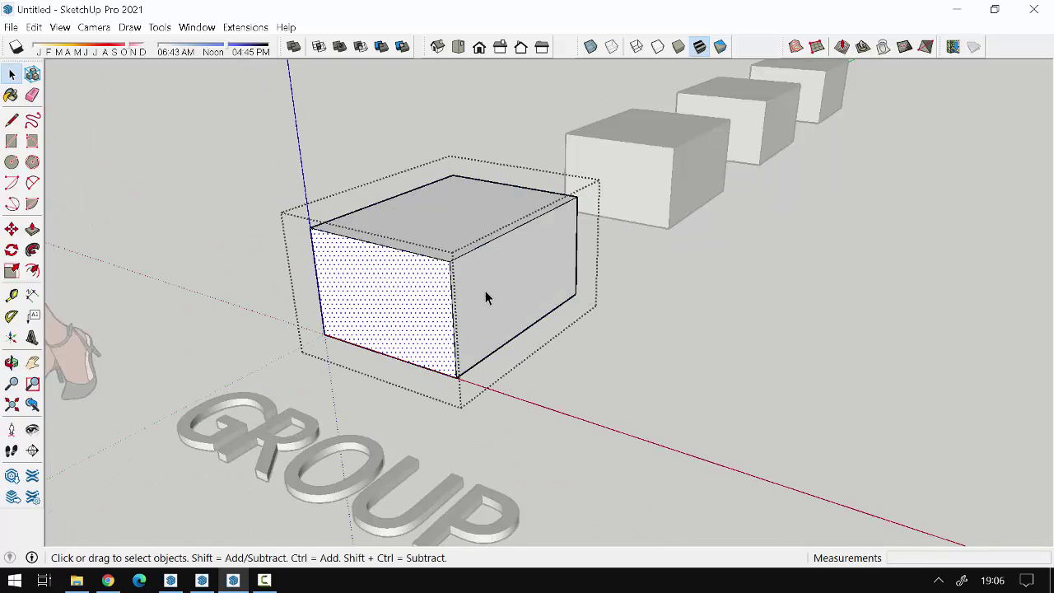
key(l)
click(510, 231)
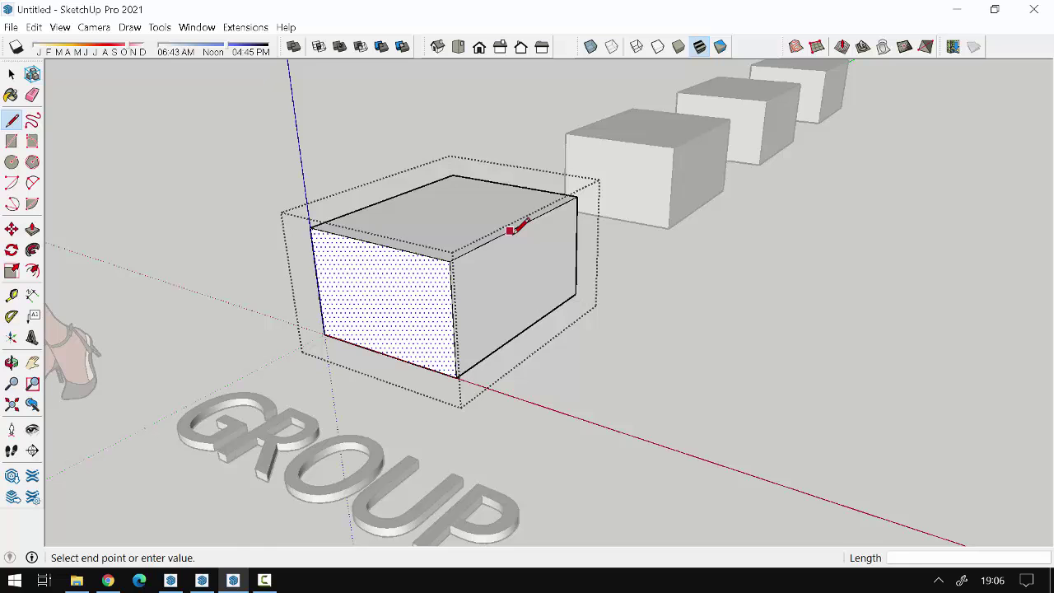
click(511, 338)
key(p)
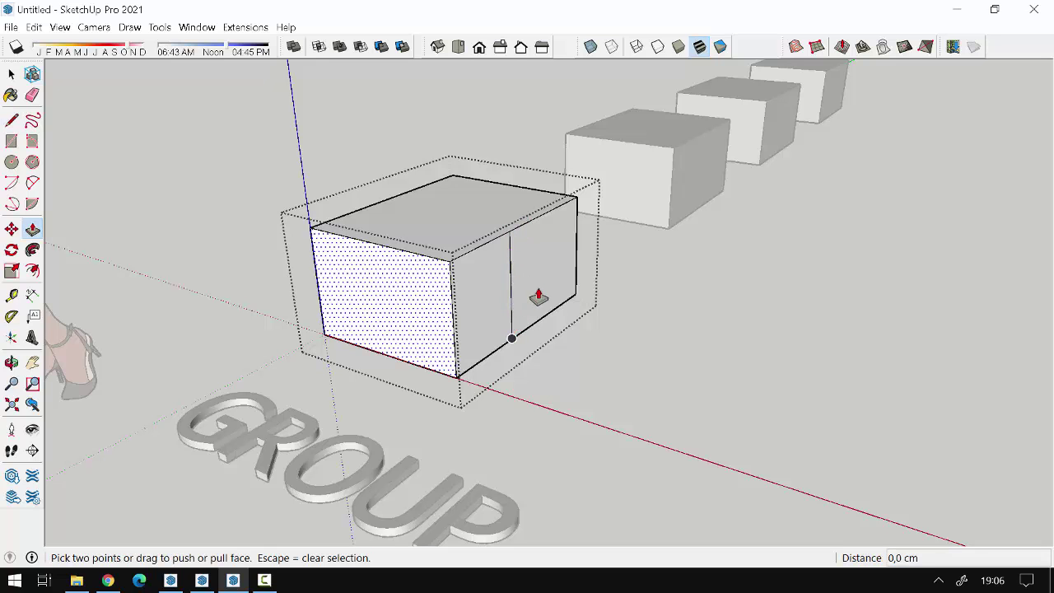
drag(547, 288, 648, 317)
mouse_move(649, 317)
middle_down()
mouse_move(381, 491)
mouse_move(418, 277)
middle_up()
scroll(418, 277, down, 3)
scroll(487, 325, up, 3)
middle_drag(487, 325, 462, 322)
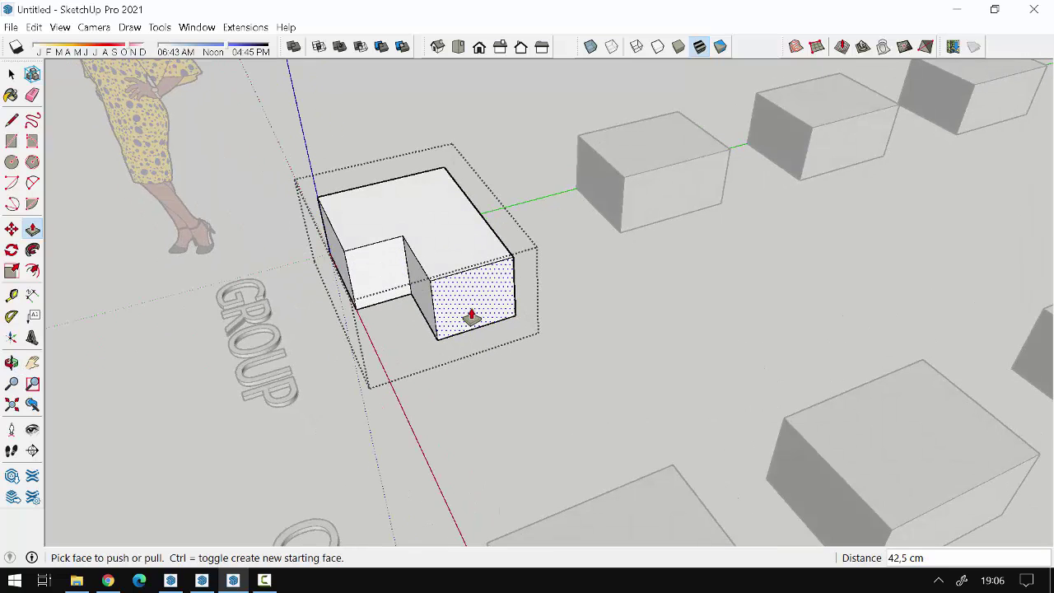
- Split the new end face with another line and pull that section out into the L's arm
key(l)
click(472, 270)
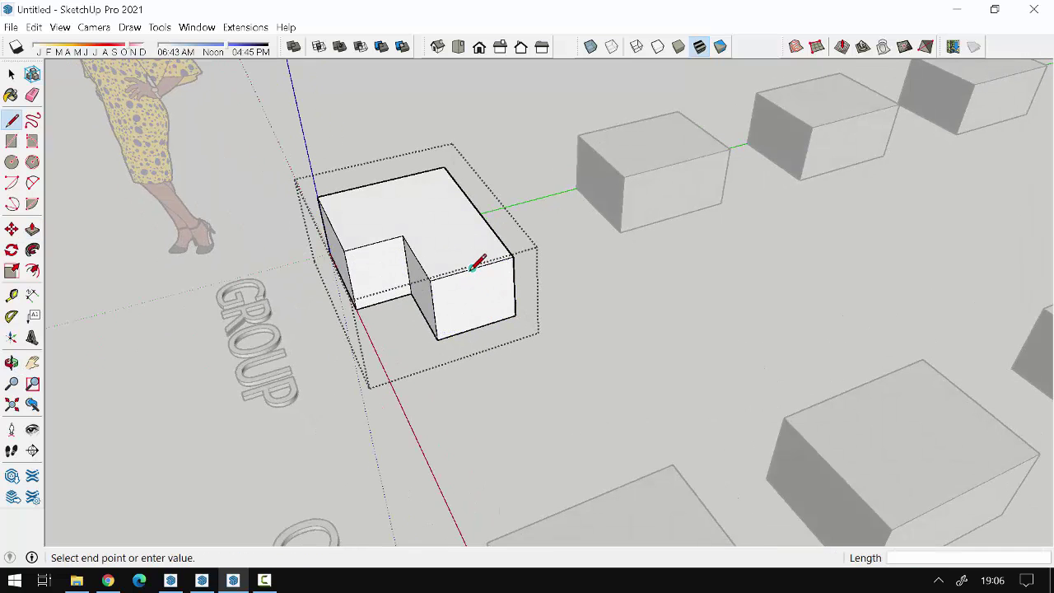
click(476, 325)
key(p)
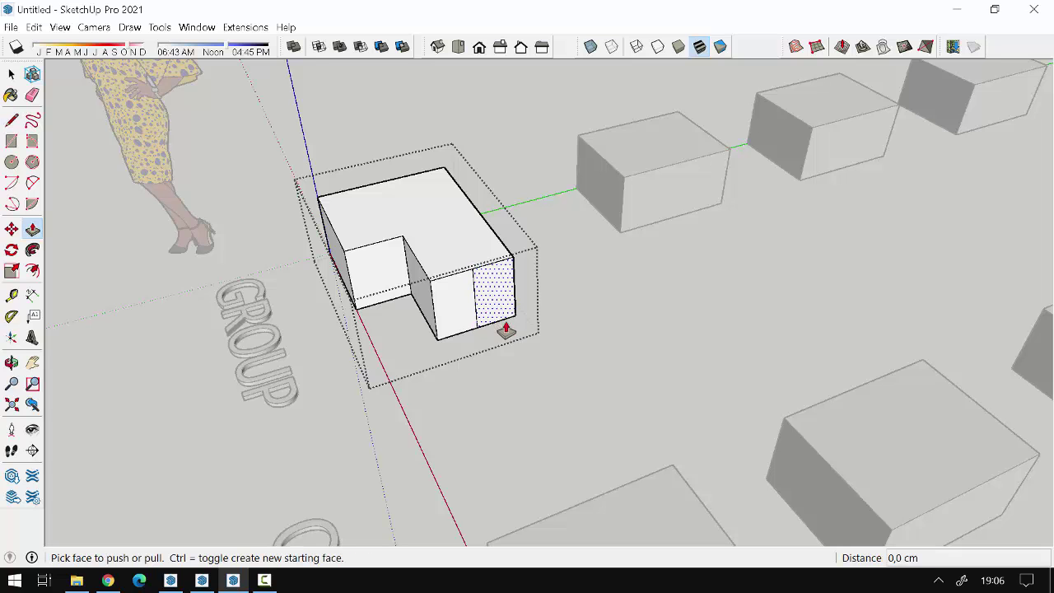
click(479, 293)
middle_drag(518, 357, 577, 306)
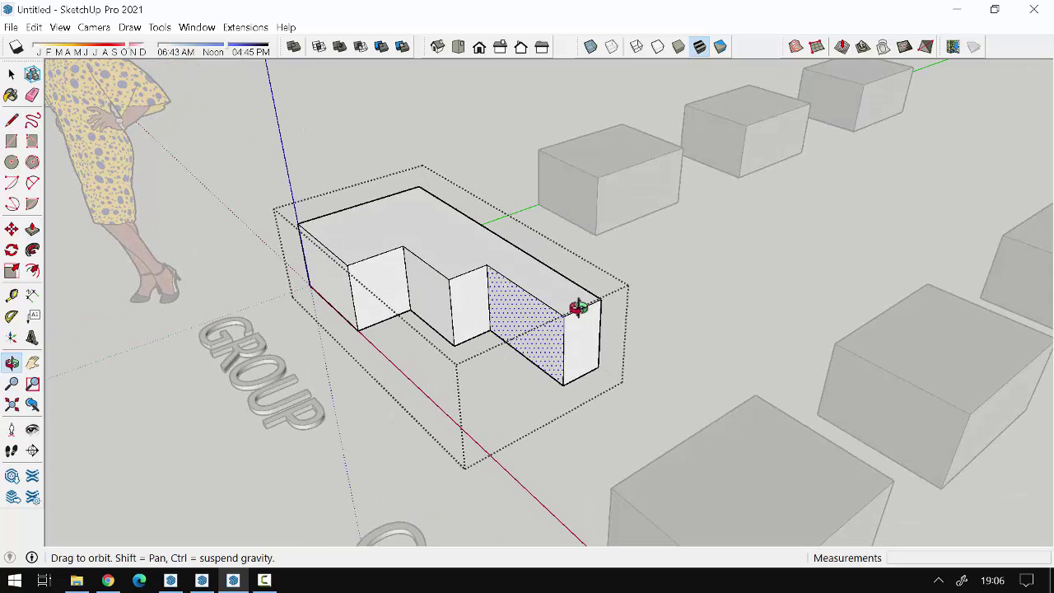
click(576, 306)
key(space)
- Check that the group copies stayed plain boxes, then open the front COMPONENT box for editing
scroll(497, 240, down, 5)
middle_drag(496, 240, 577, 191)
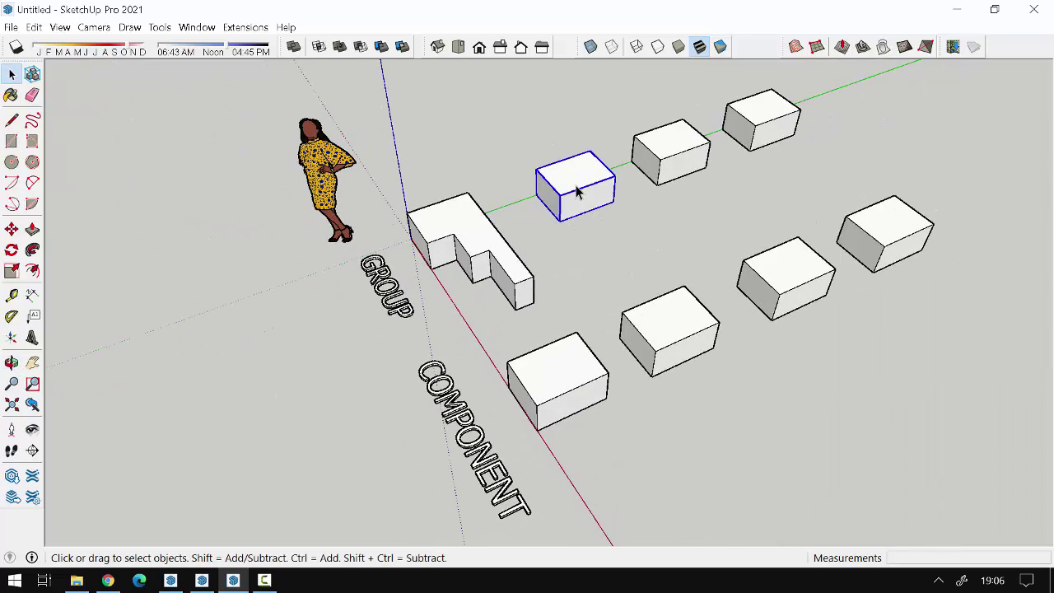
ctrl+click(696, 159)
ctrl+click(752, 136)
middle_drag(682, 289, 829, 195)
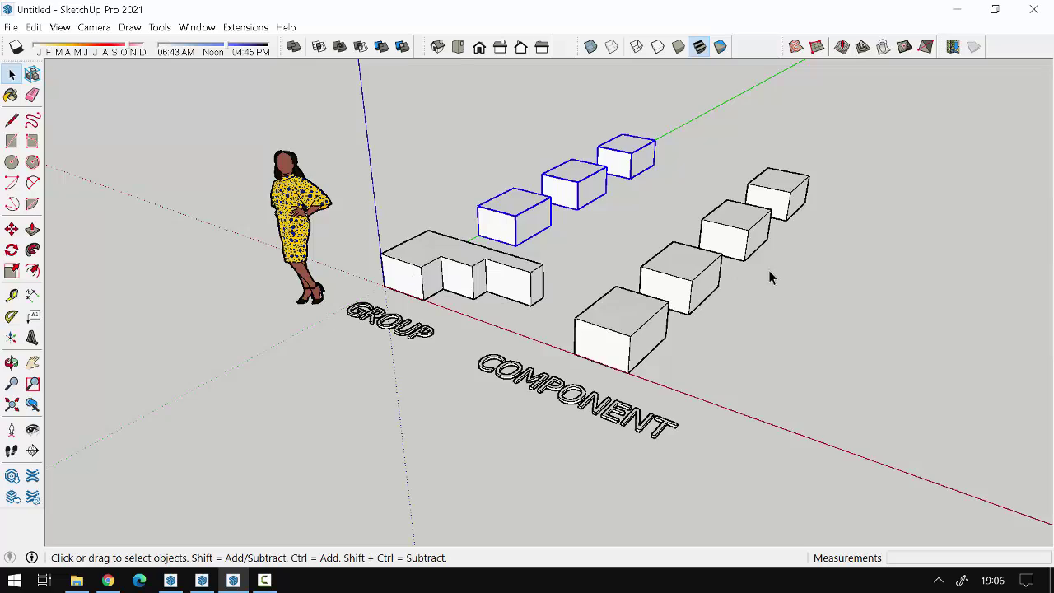
middle_drag(770, 278, 558, 407)
click(548, 402)
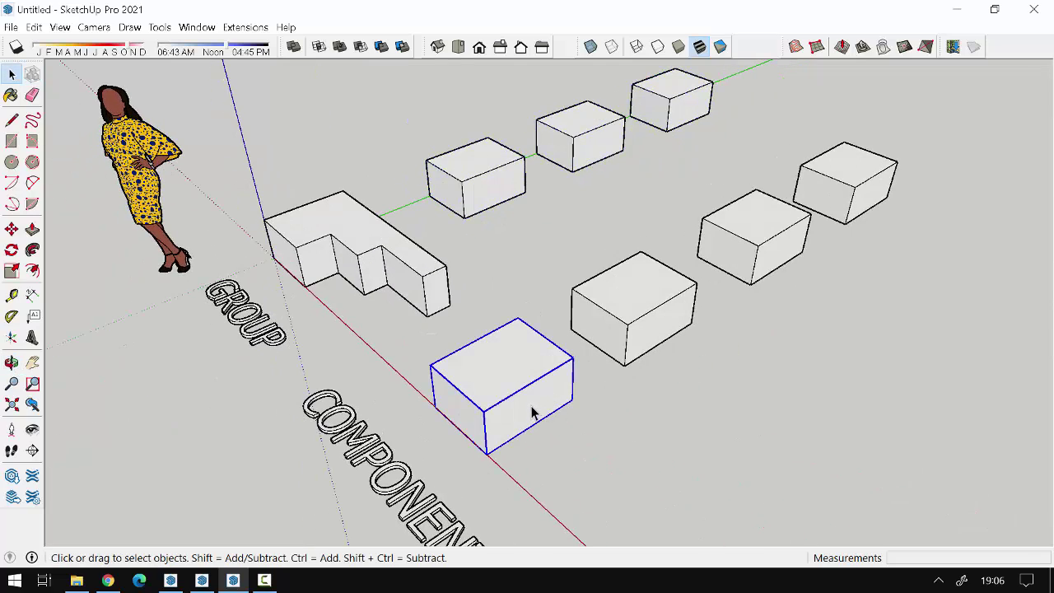
double_click(532, 414)
- Split the component's front face with a vertical line and pull the right part outward
mouse_move(537, 443)
middle_down()
mouse_move(544, 435)
mouse_move(433, 308)
mouse_move(459, 348)
middle_up()
click(448, 295)
key(l)
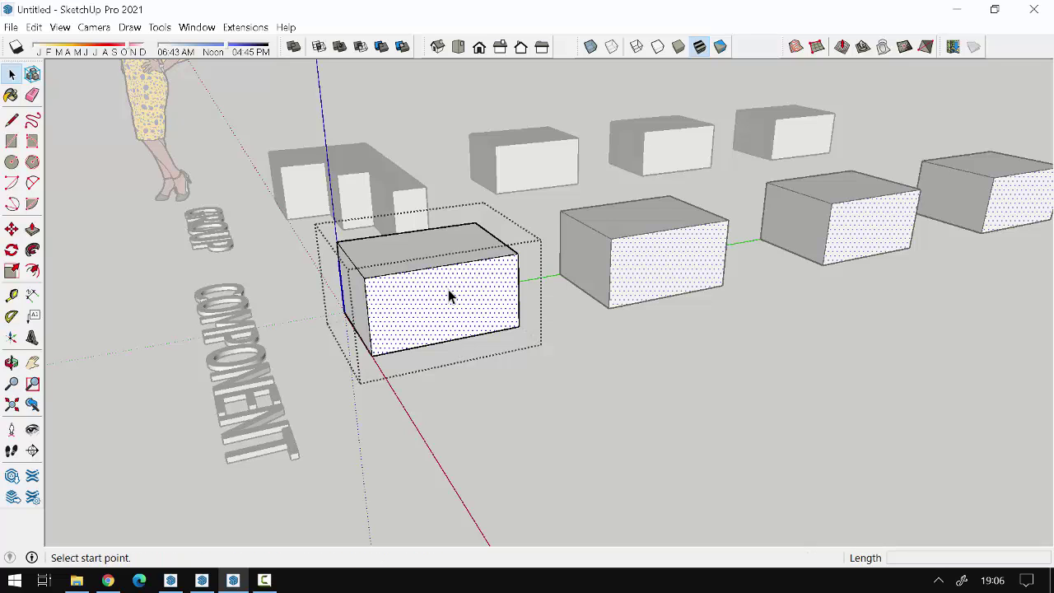
click(418, 269)
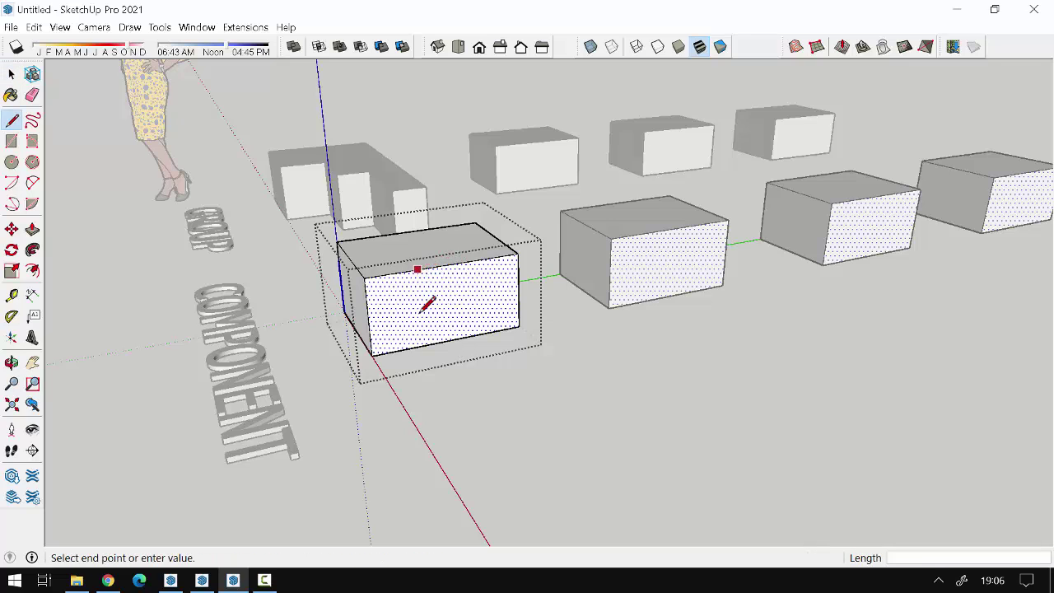
click(423, 345)
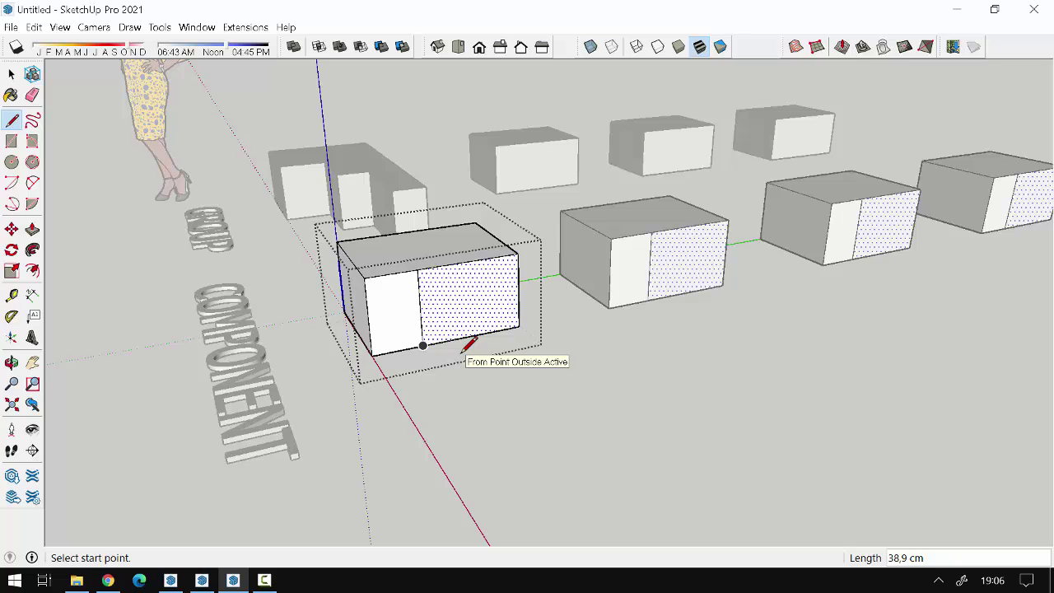
key(p)
mouse_move(474, 304)
mouse_down()
mouse_move(516, 360)
mouse_move(501, 360)
mouse_up()
mouse_move(454, 342)
middle_down()
mouse_move(488, 434)
mouse_move(498, 424)
middle_up()
- Split the end face with another line and pull that section out to extend the L arm
key(l)
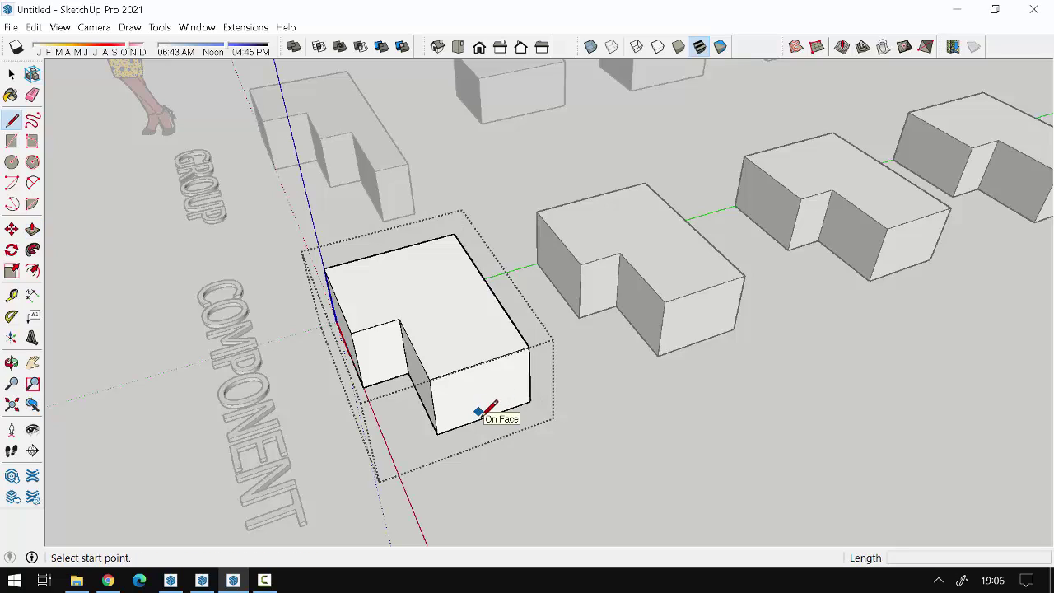
click(484, 417)
click(481, 363)
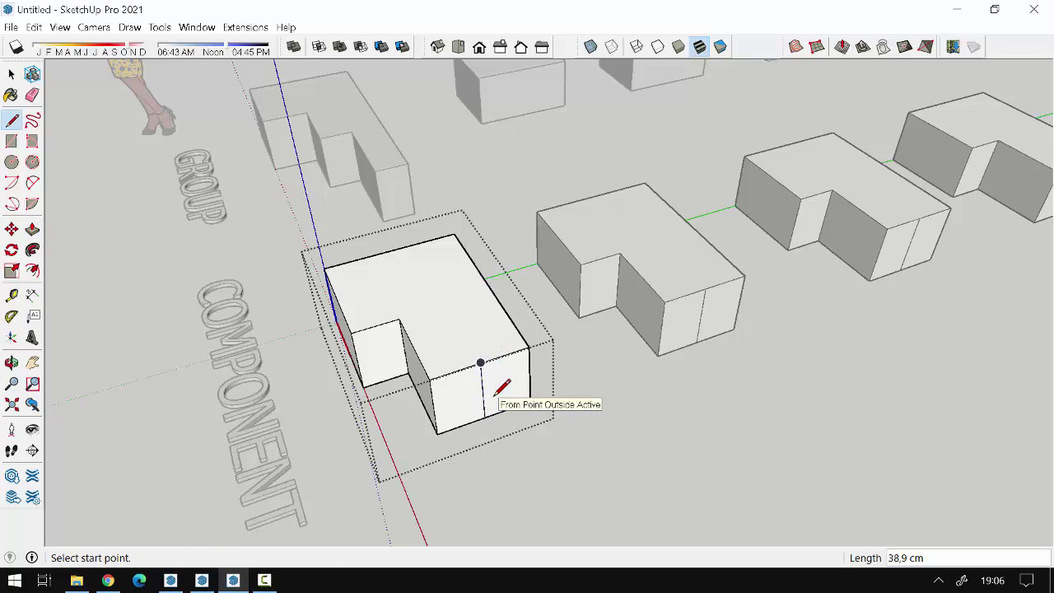
key(p)
click(500, 394)
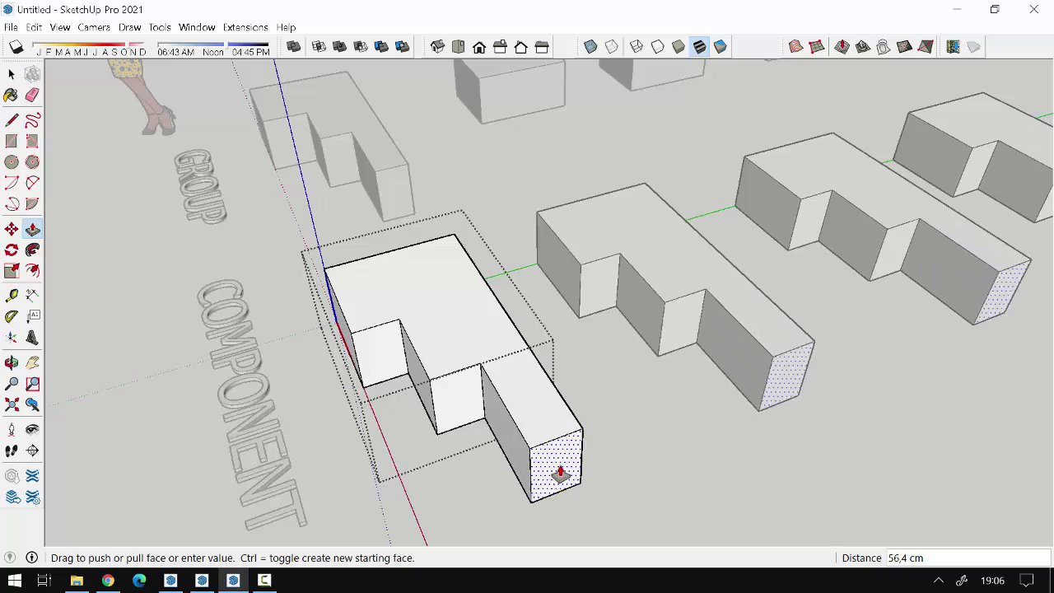
click(560, 473)
scroll(492, 368, down, 5)
mouse_move(670, 329)
middle_down()
mouse_move(604, 341)
mouse_move(576, 376)
middle_up()
- Reopen the front L component and test-pull its top face, leaving it at the original height
key(space)
click(688, 389)
double_click(581, 334)
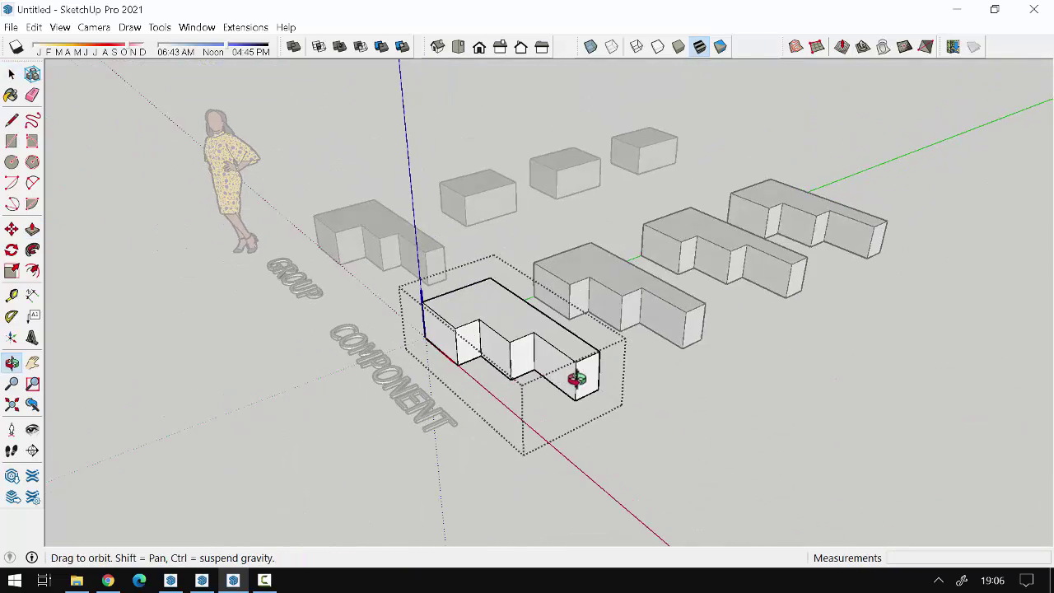
click(522, 325)
key(p)
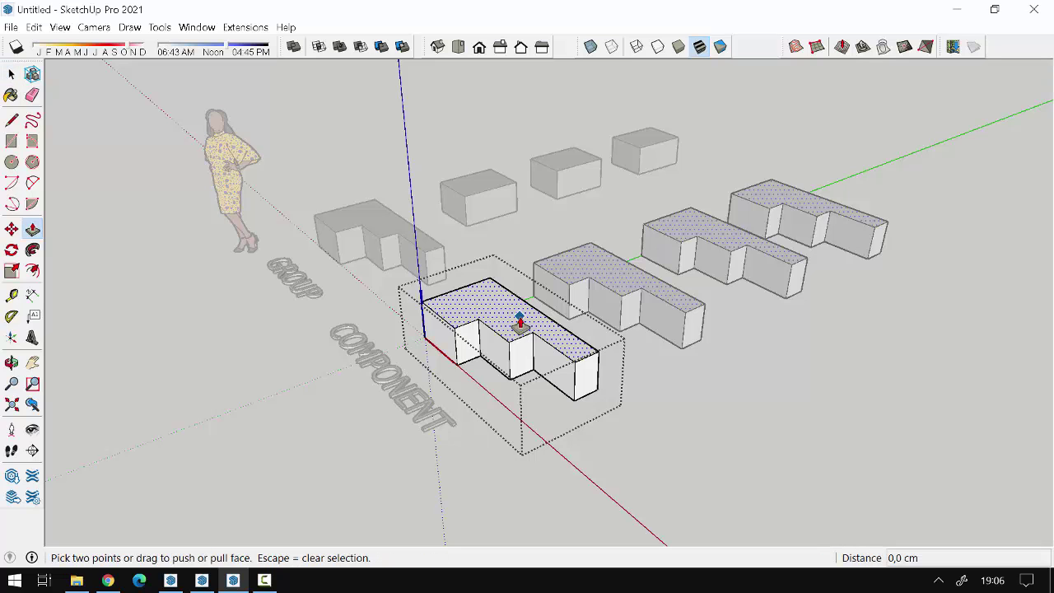
mouse_move(504, 328)
mouse_down()
mouse_move(506, 292)
mouse_move(511, 302)
mouse_up()
key(space)
click(681, 413)
- Exit the front L-block's component edit and orbit to a closer, lower frontal view
key(Escape)
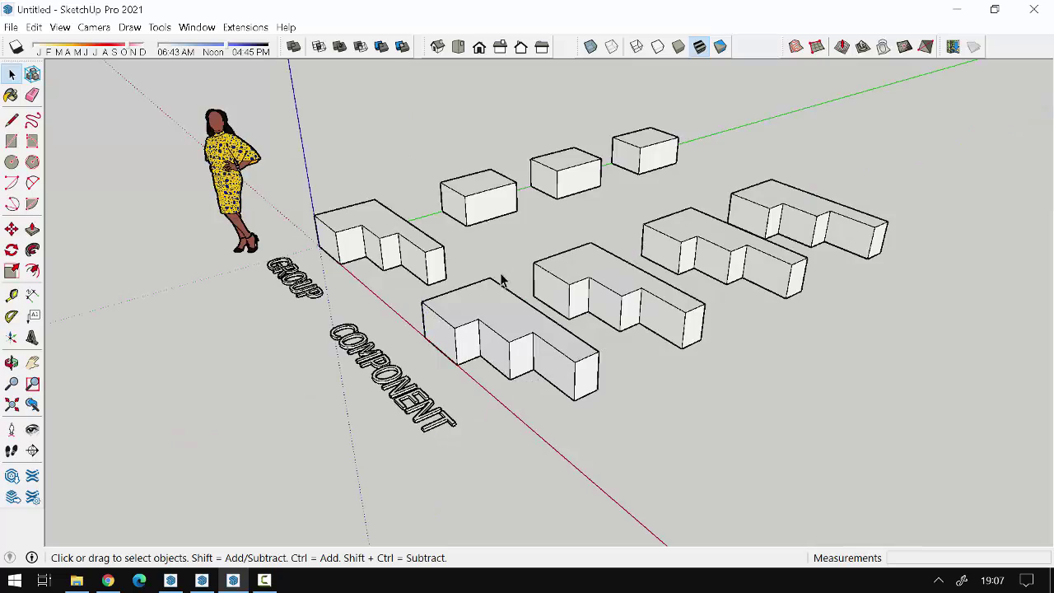
middle_drag(504, 280, 529, 374)
scroll(530, 376, down, 2)
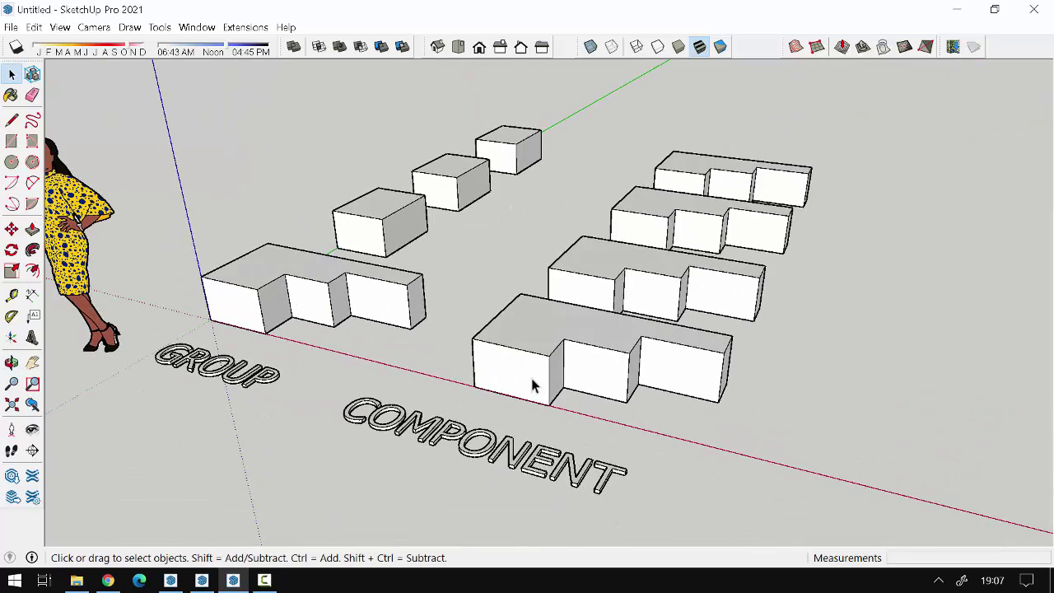
scroll(494, 369, down, 2)
scroll(510, 360, down, 2)
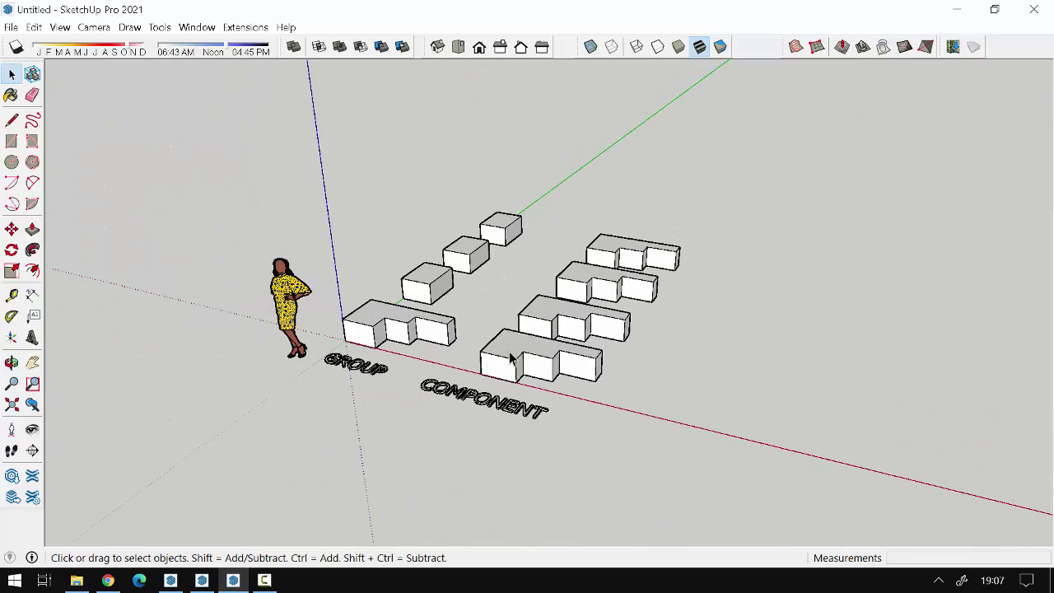
scroll(531, 327, up, 3)
middle_drag(536, 348, 470, 386)
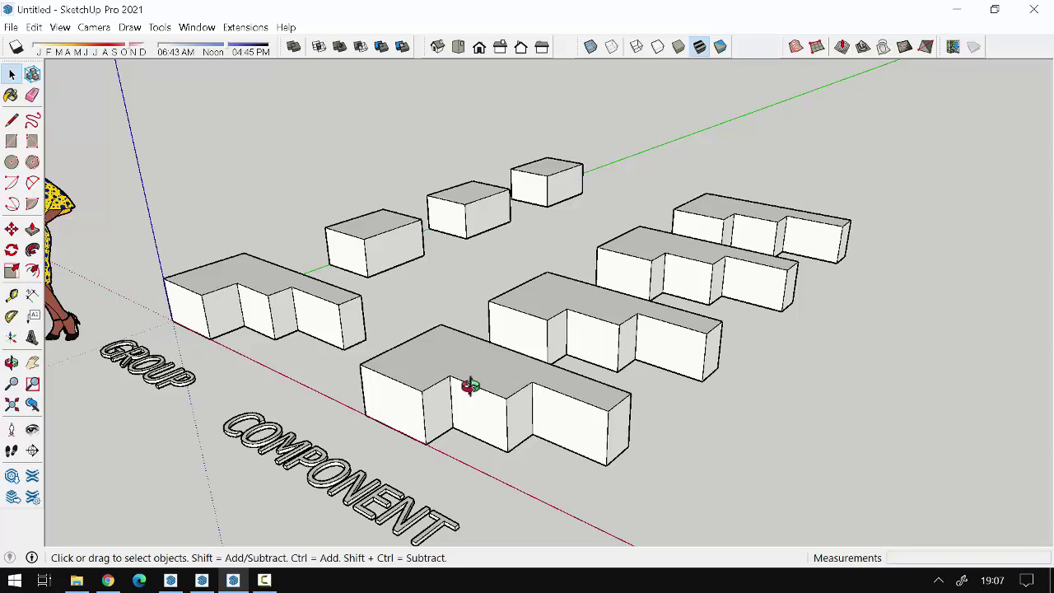
- Select the front, middle and rear L-shaped component blocks, briefly opening and closing the front one
click(475, 397)
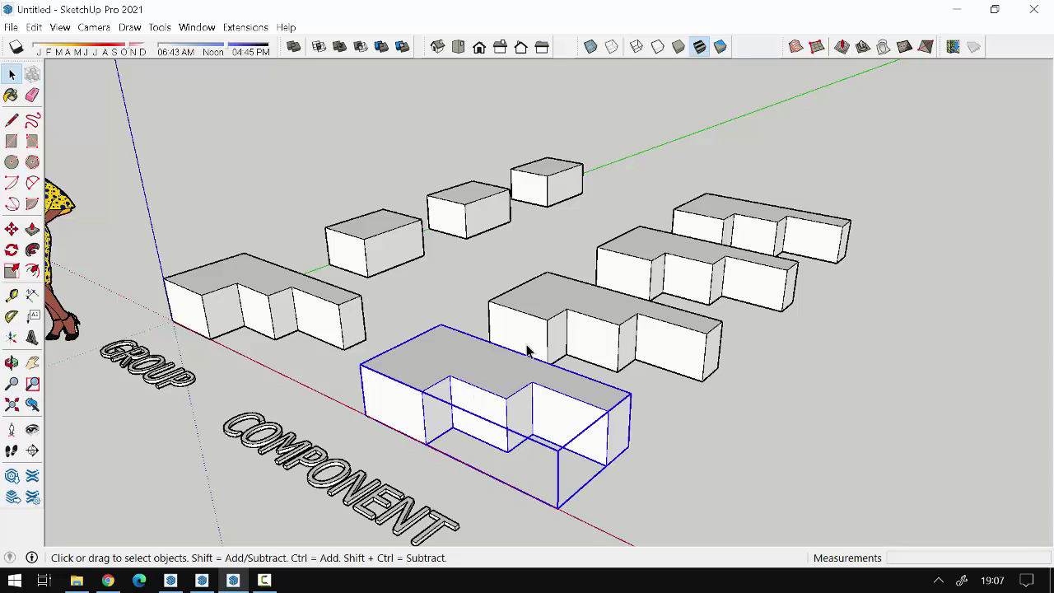
click(566, 329)
click(683, 277)
double_click(532, 399)
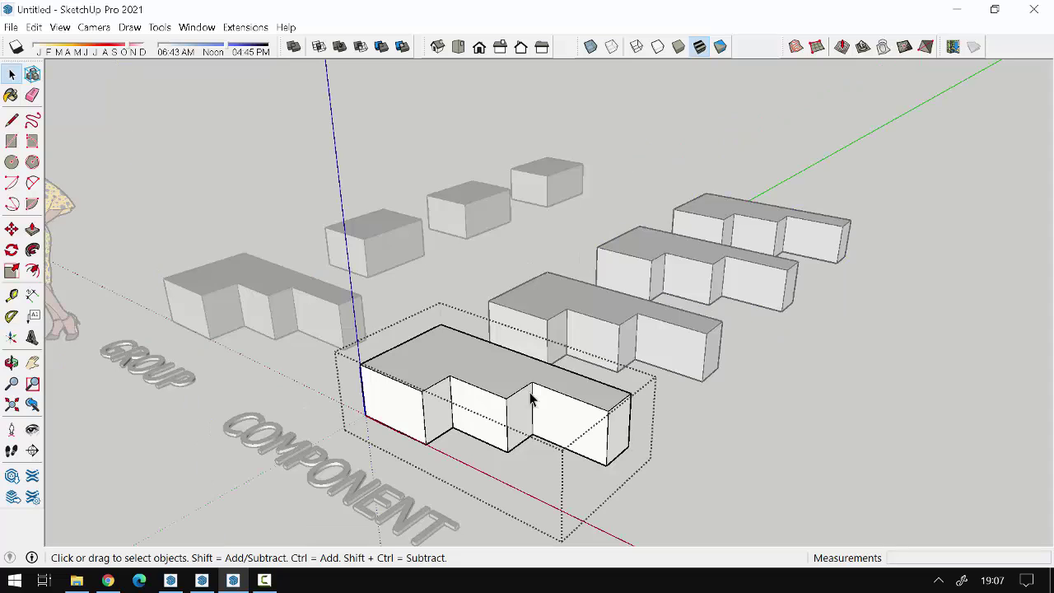
click(294, 299)
- Select the left group L-block, each small box and the front component, then zoom out to the whole scene
click(292, 289)
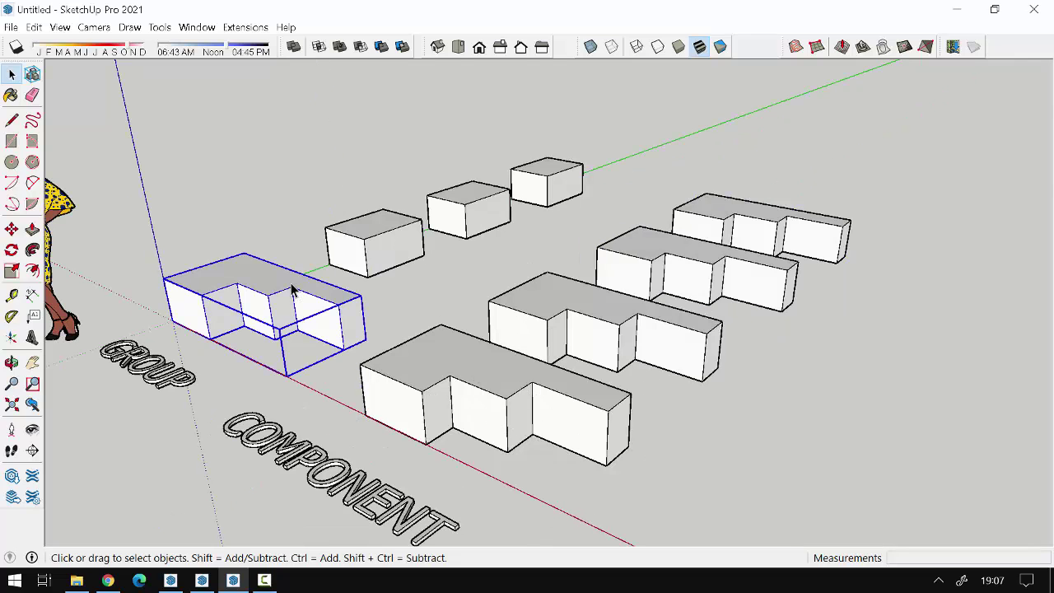
click(398, 239)
click(474, 216)
click(535, 198)
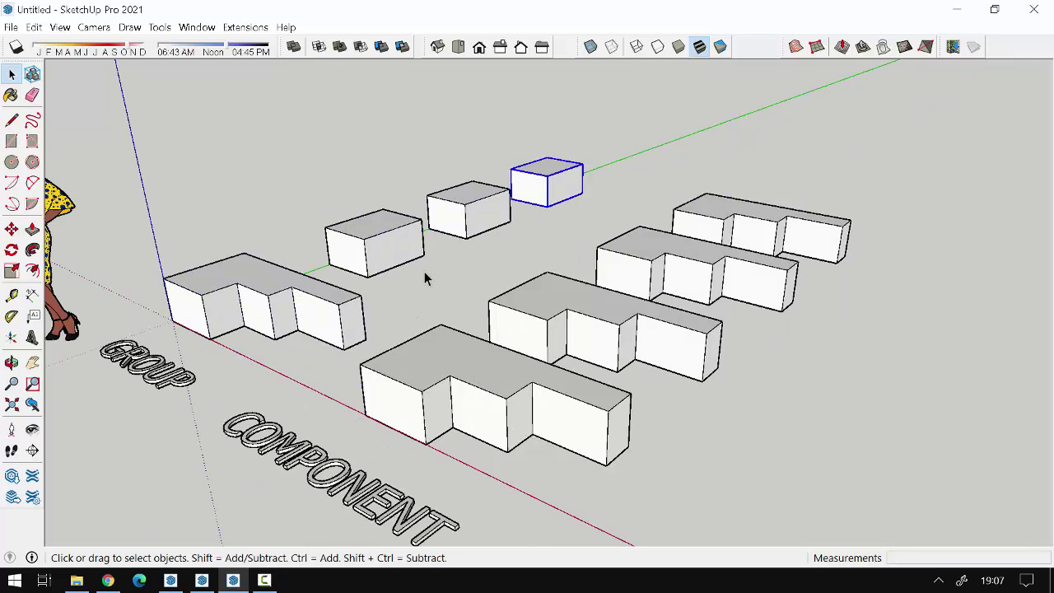
click(357, 243)
click(307, 312)
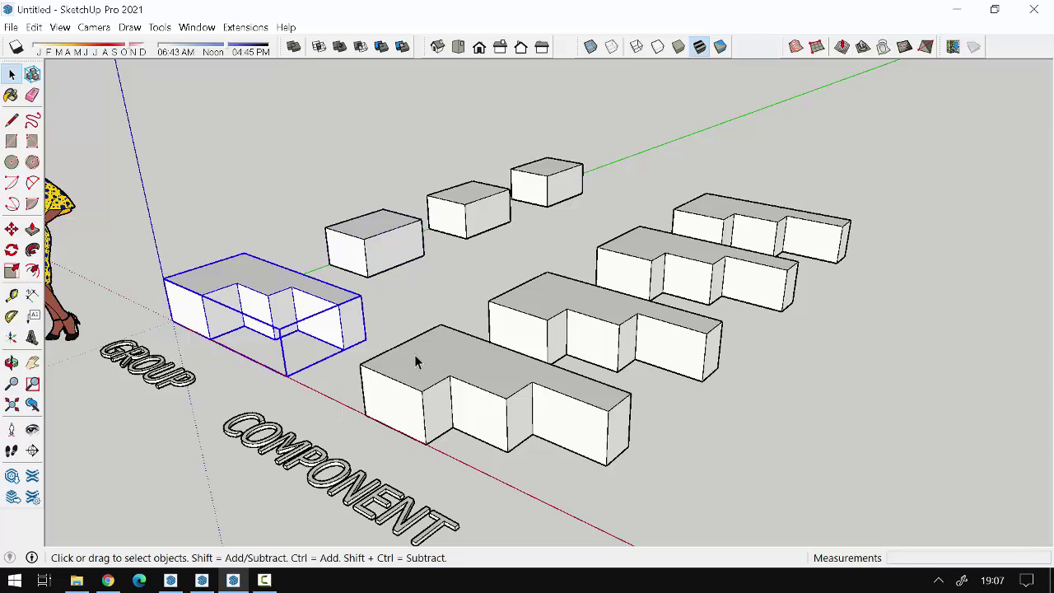
click(442, 418)
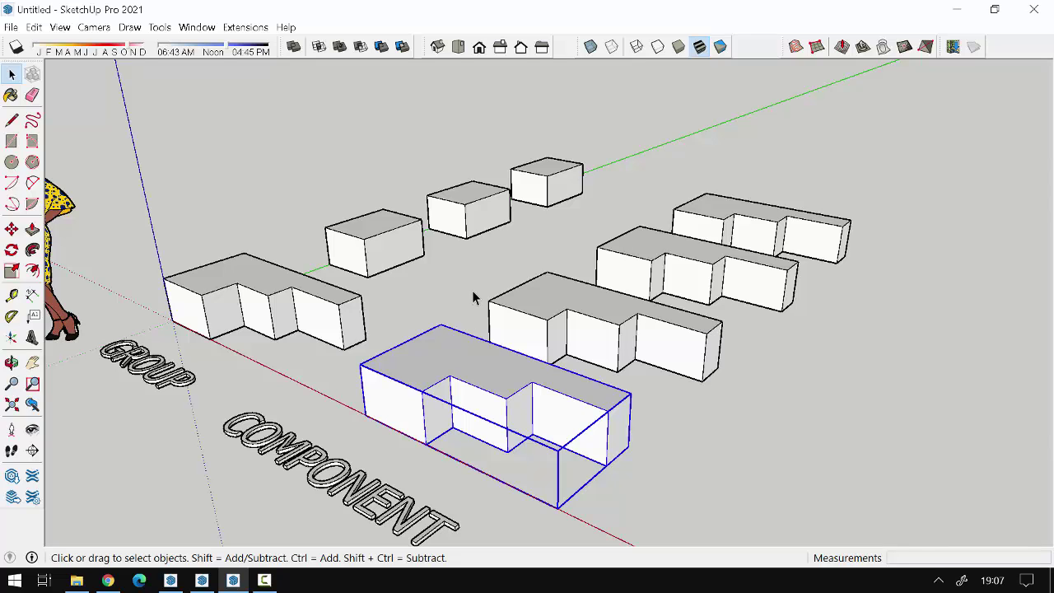
scroll(482, 284, down, 2)
mouse_move(482, 284)
middle_down()
mouse_move(577, 428)
mouse_move(506, 348)
mouse_move(475, 358)
mouse_move(495, 403)
middle_up()
scroll(577, 427, down, 2)
- Draw a ground rectangle right of the blocks and push/pull it up 266,9 cm into a tall box
key(r)
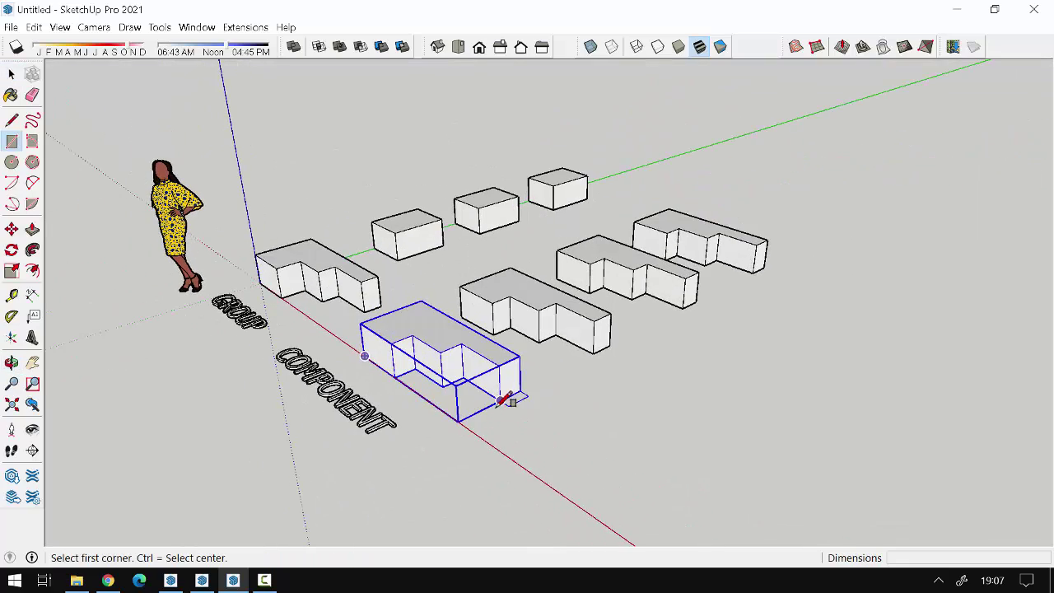
scroll(506, 397, down, 2)
click(520, 449)
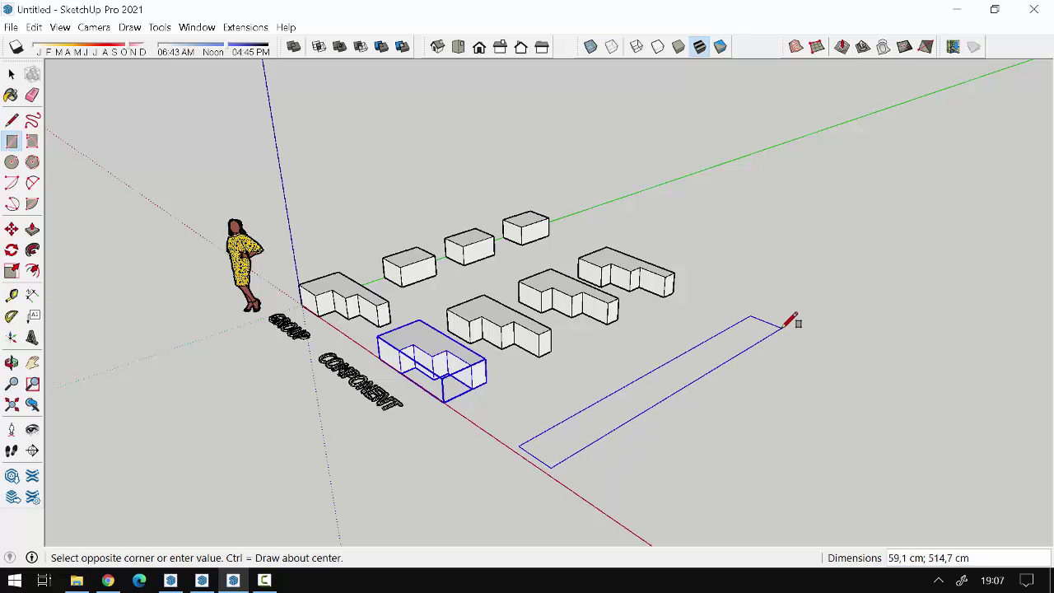
click(876, 368)
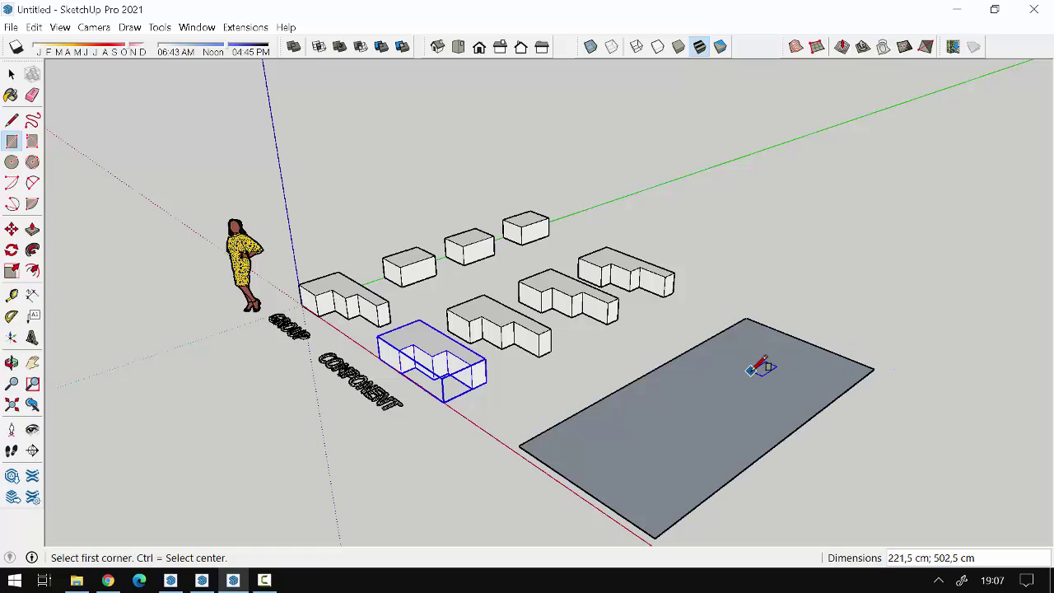
key(p)
click(678, 444)
click(659, 258)
- Orbit to the building's long face and start a rectangle at the wall's bottom corner
mouse_move(659, 259)
middle_down()
mouse_move(520, 338)
mouse_move(542, 372)
middle_up()
scroll(626, 365, up, 2)
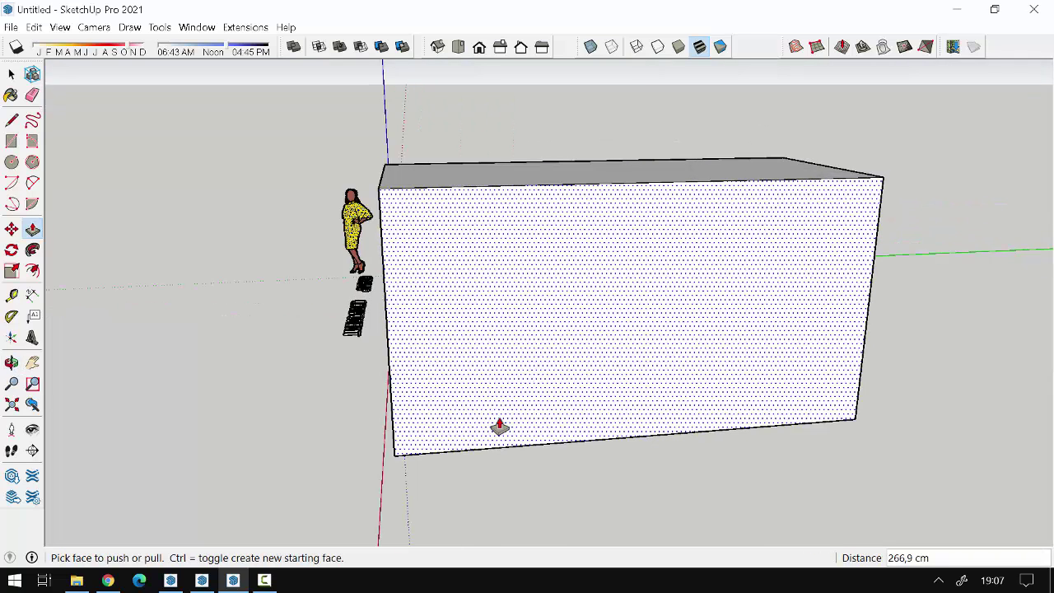
mouse_move(423, 483)
middle_down()
mouse_move(501, 431)
mouse_move(473, 423)
middle_up()
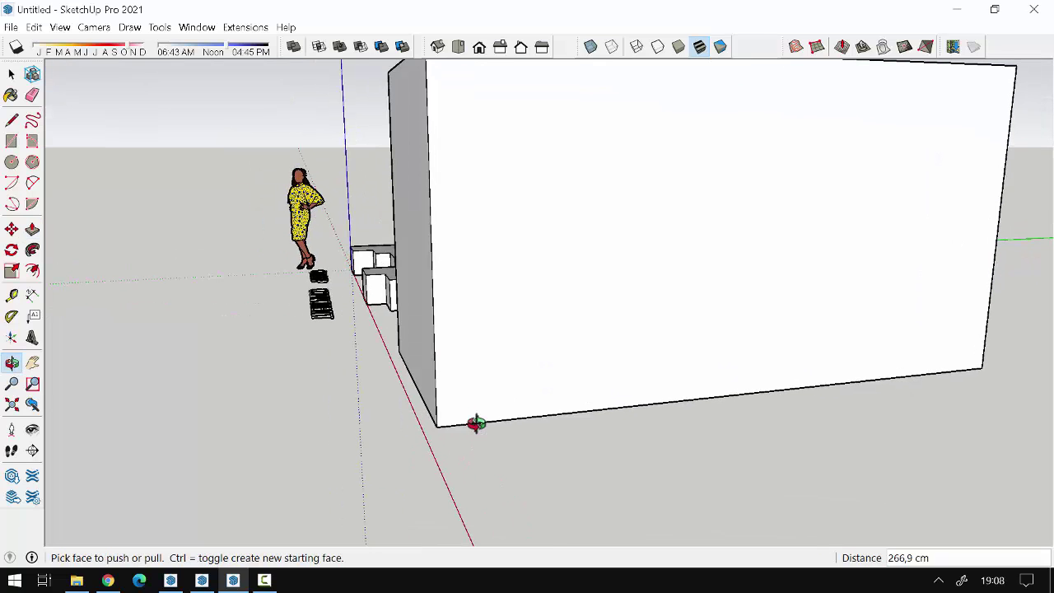
key(r)
click(453, 426)
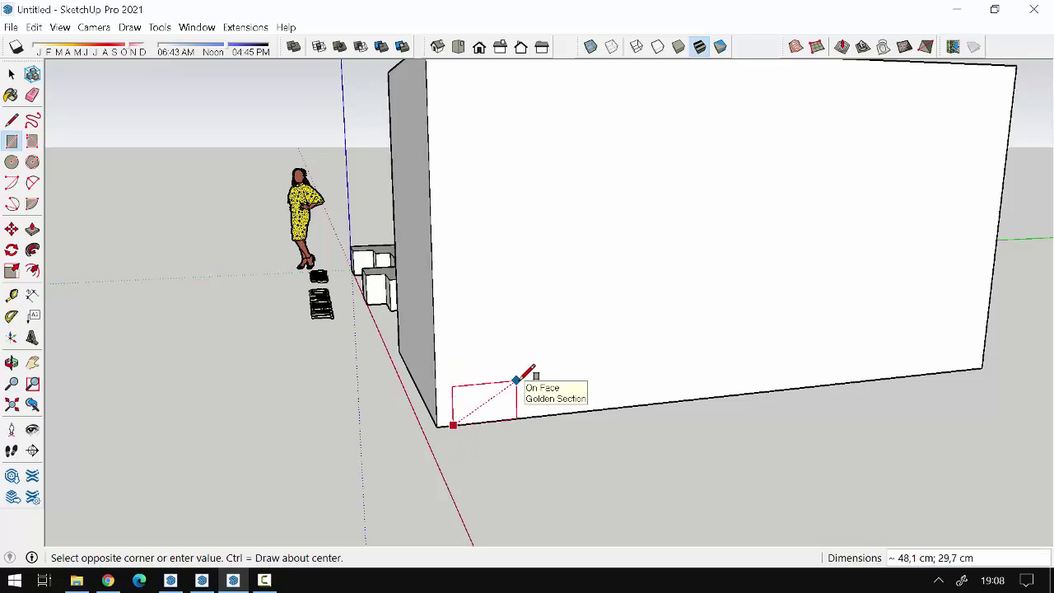
- Finish the small wall rectangle and make it a component
click(516, 380)
middle_drag(529, 400, 525, 424)
key(space)
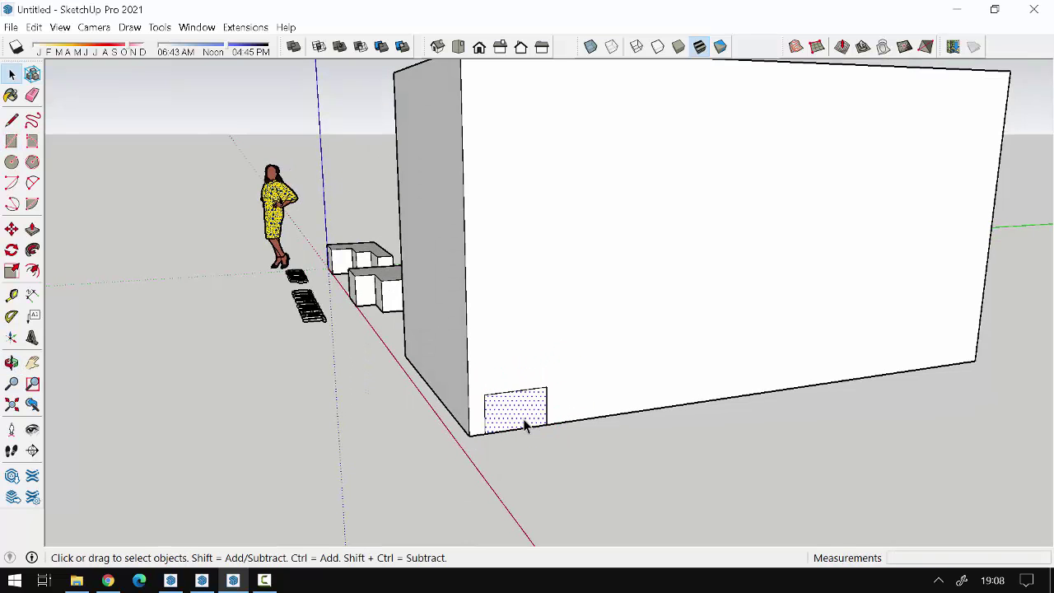
scroll(519, 422, up, 2)
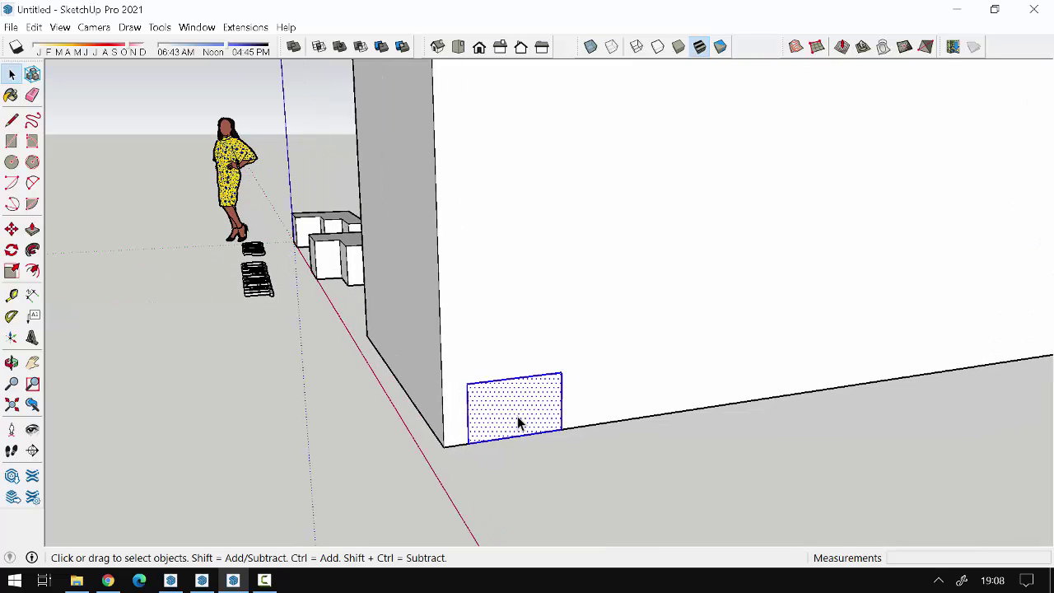
right_click(519, 423)
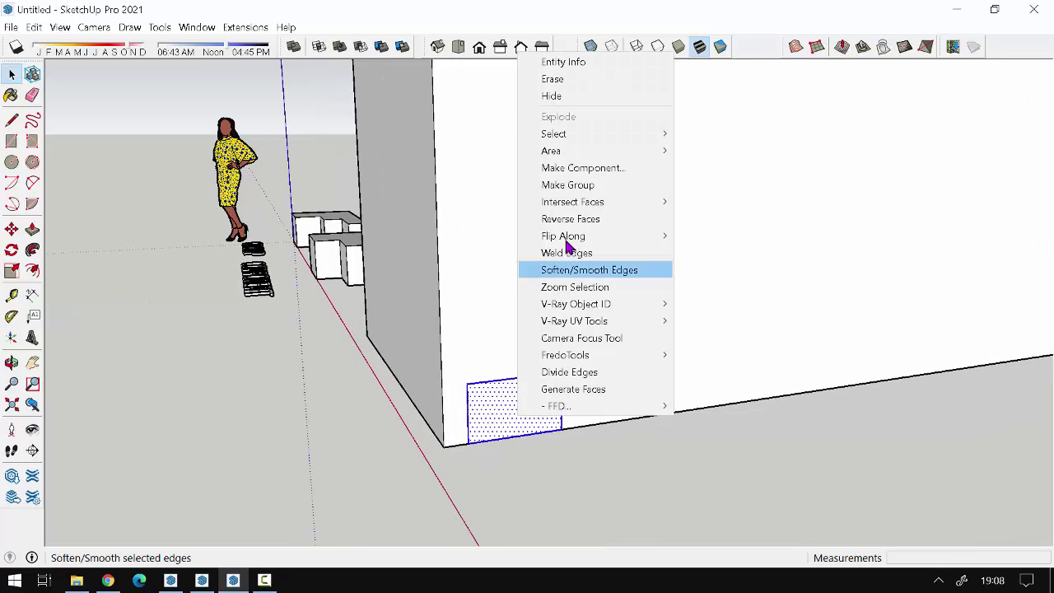
click(581, 170)
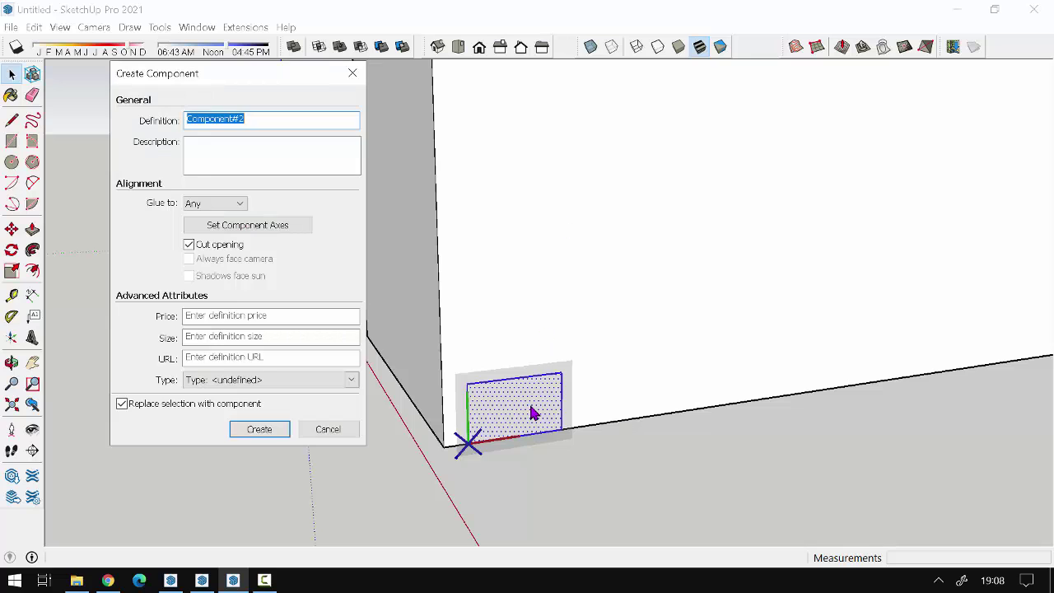
click(280, 428)
- Copy the component diagonally to its top corner and array it 10 times up the wall
key(m)
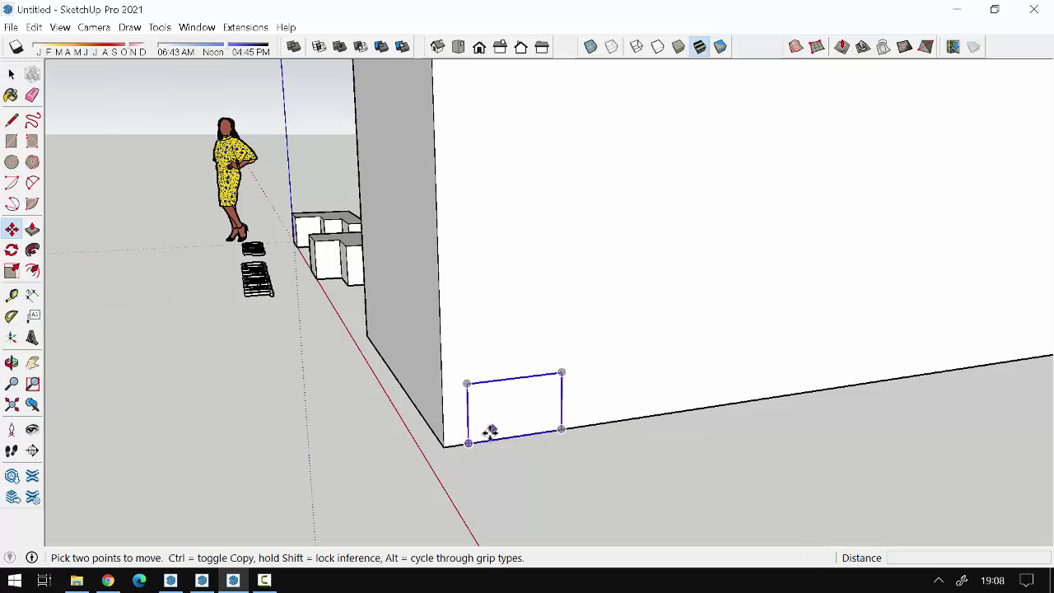
click(475, 443)
key(ctrl)
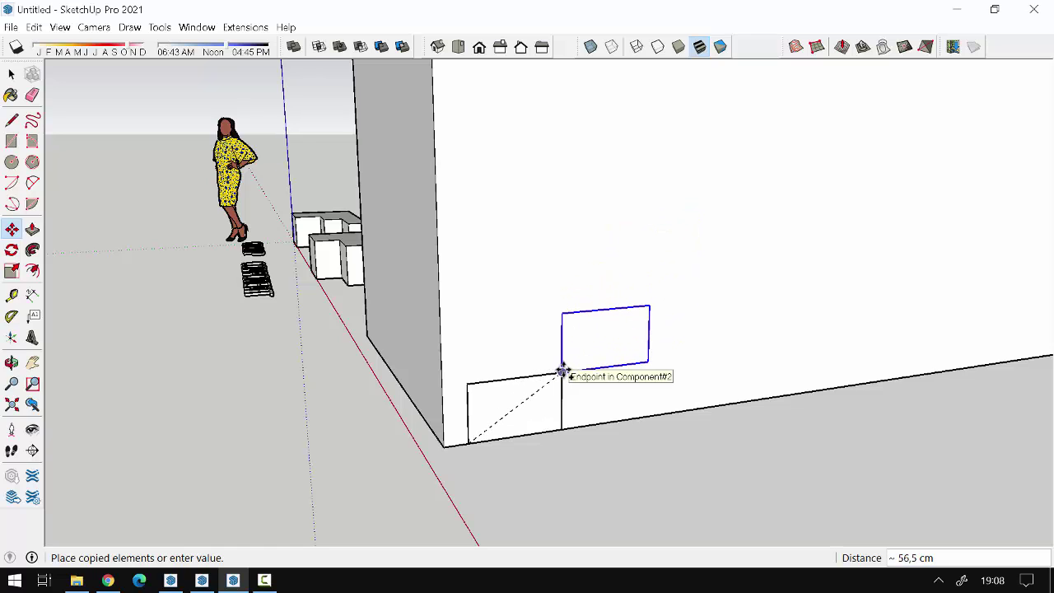
click(563, 371)
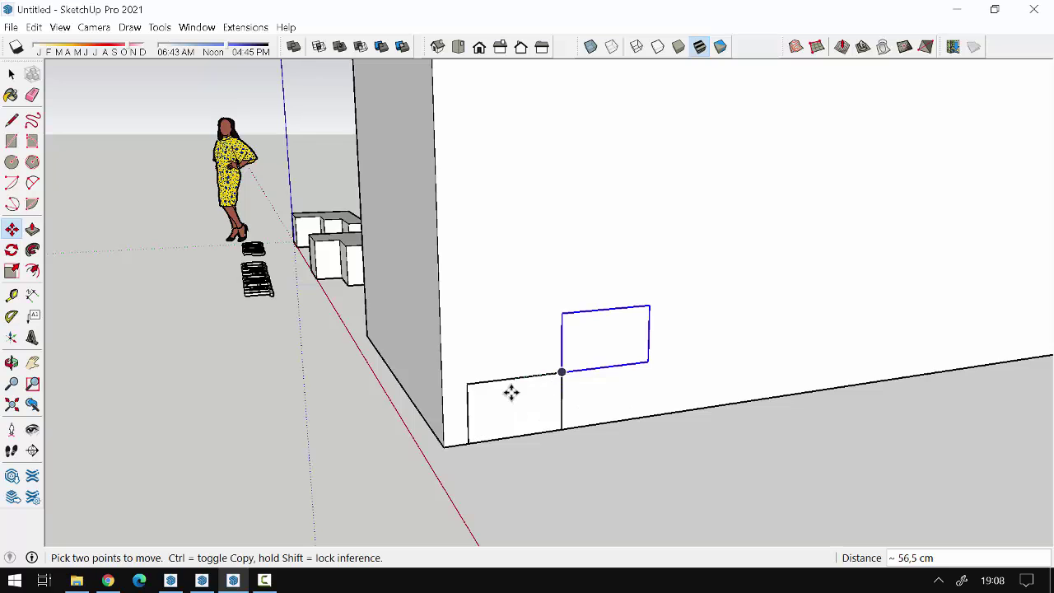
scroll(518, 442, down, 3)
scroll(517, 445, down, 2)
text(10*)
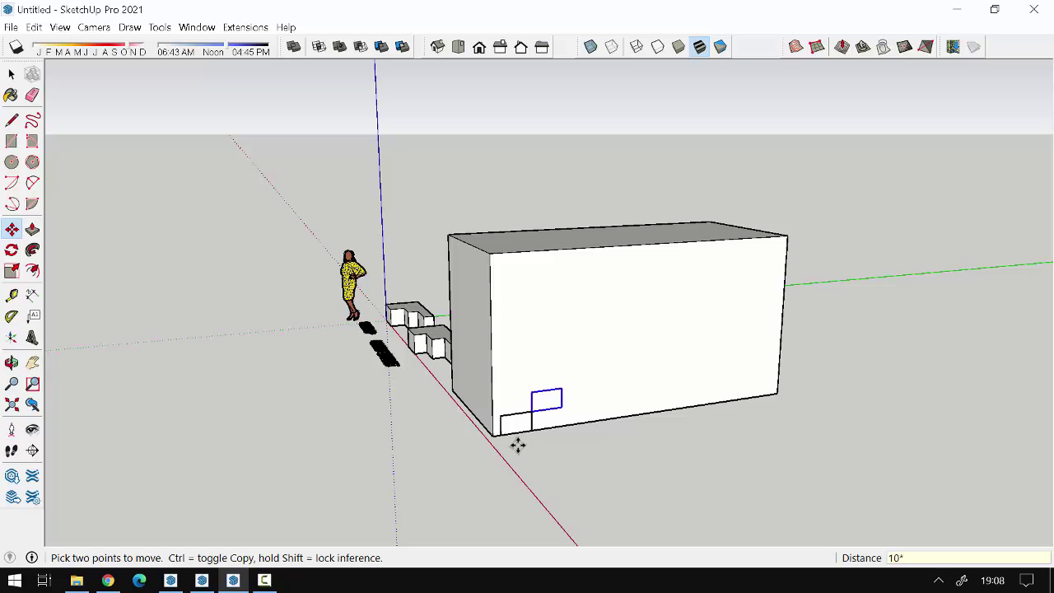
key(Return)
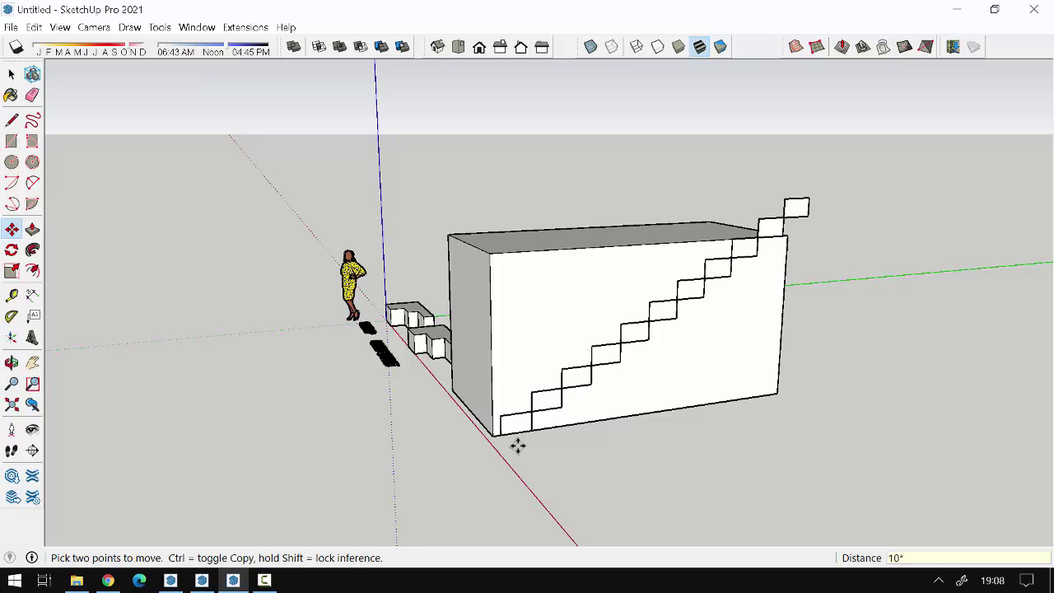
scroll(748, 247, up, 4)
- Delete the top copy sticking above the roof and orbit around the building
key(space)
click(834, 183)
key(Delete)
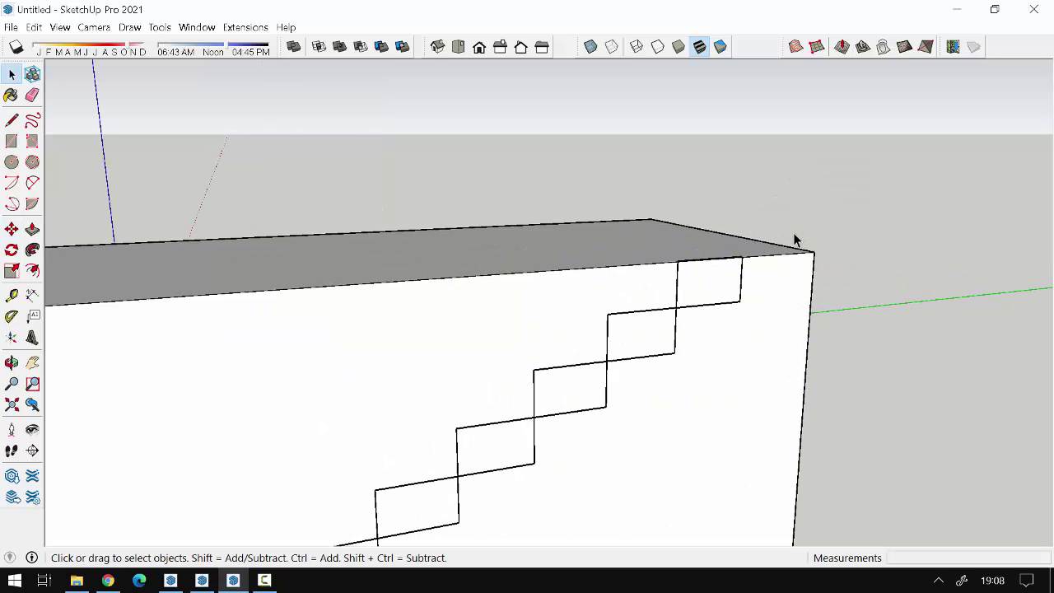
scroll(793, 233, down, 3)
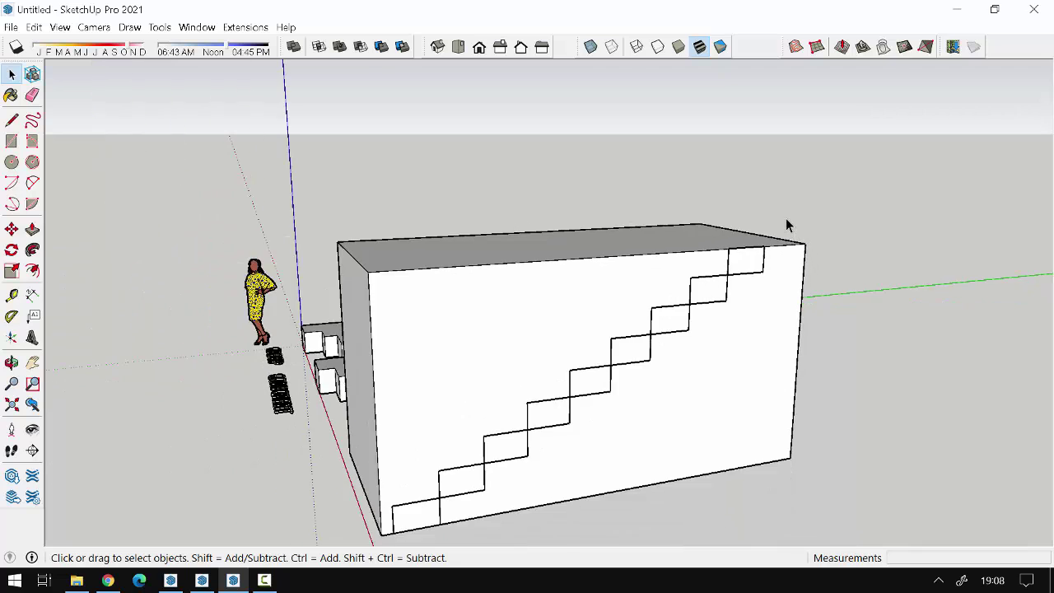
scroll(786, 218, down, 1)
scroll(483, 420, up, 4)
middle_drag(483, 420, 511, 419)
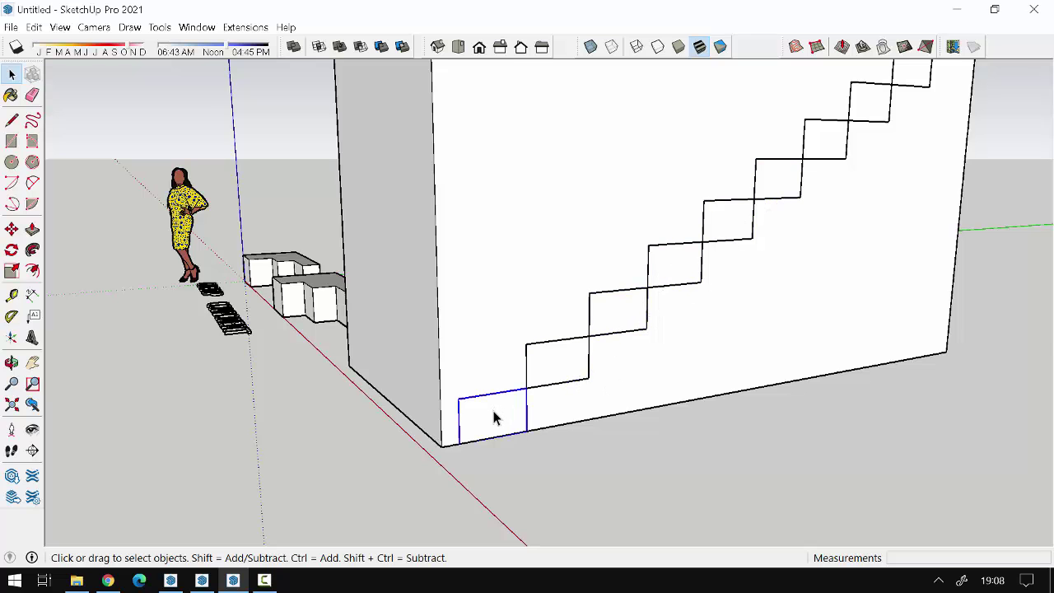
scroll(494, 421, up, 1)
- Inside the bottom step component, push/pull its face out 248,9 cm so every step becomes solid
double_click(505, 439)
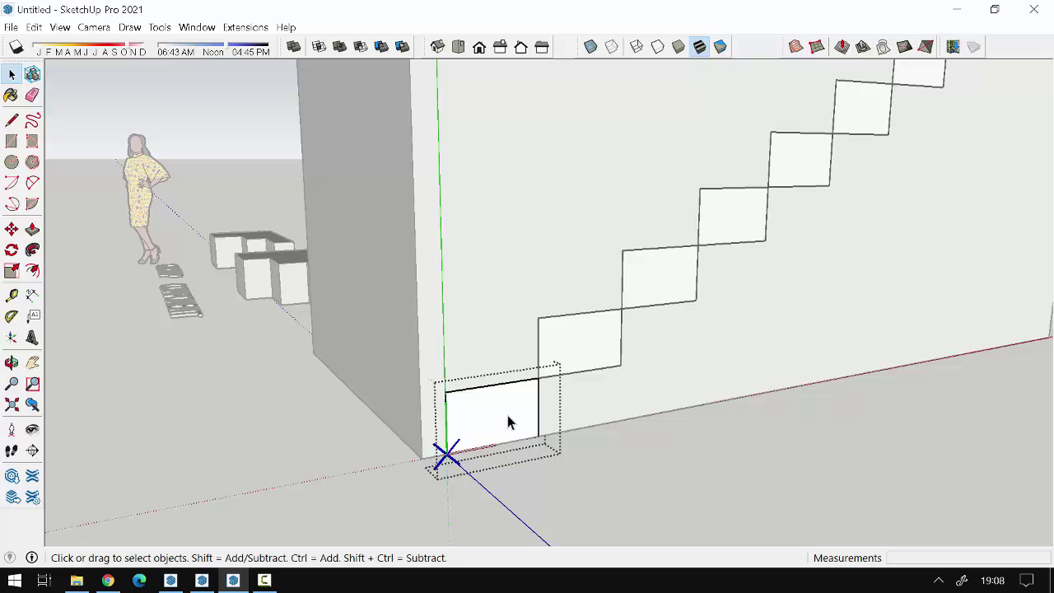
key(p)
middle_drag(484, 424, 485, 437)
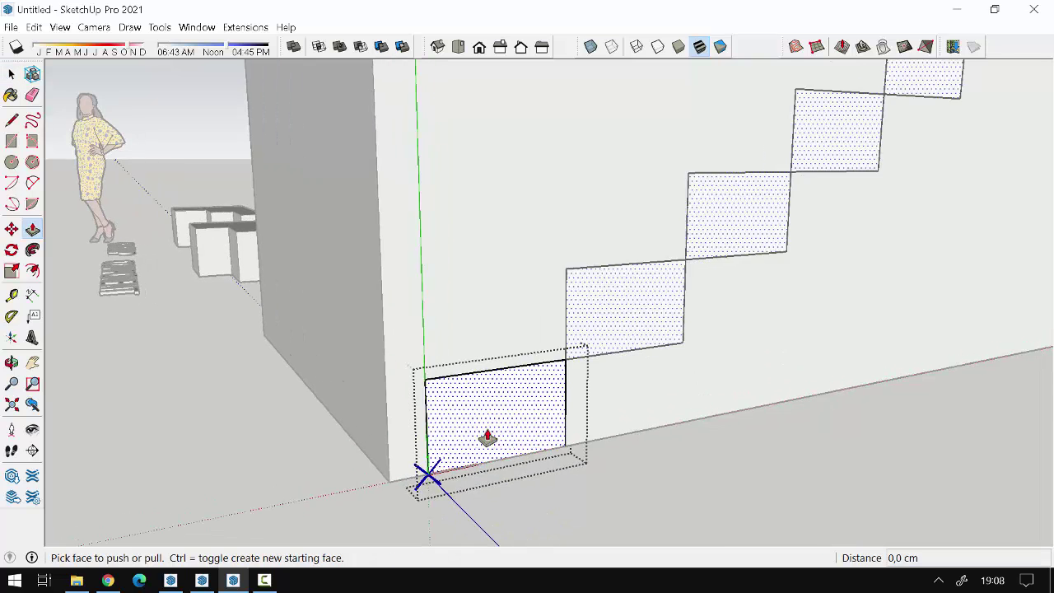
drag(487, 417, 542, 437)
scroll(542, 437, down, 5)
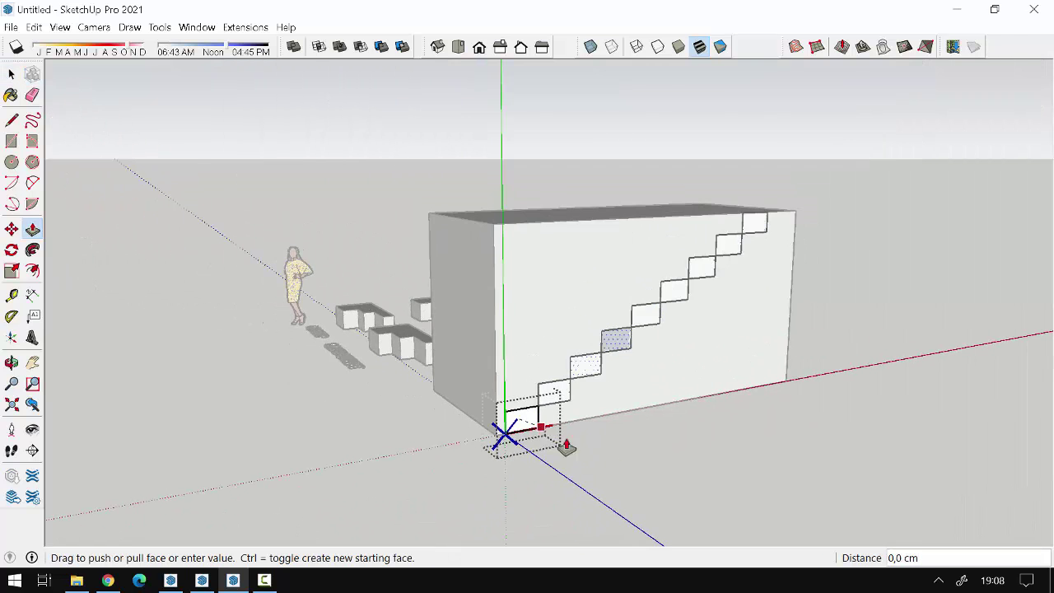
click(675, 484)
key(space)
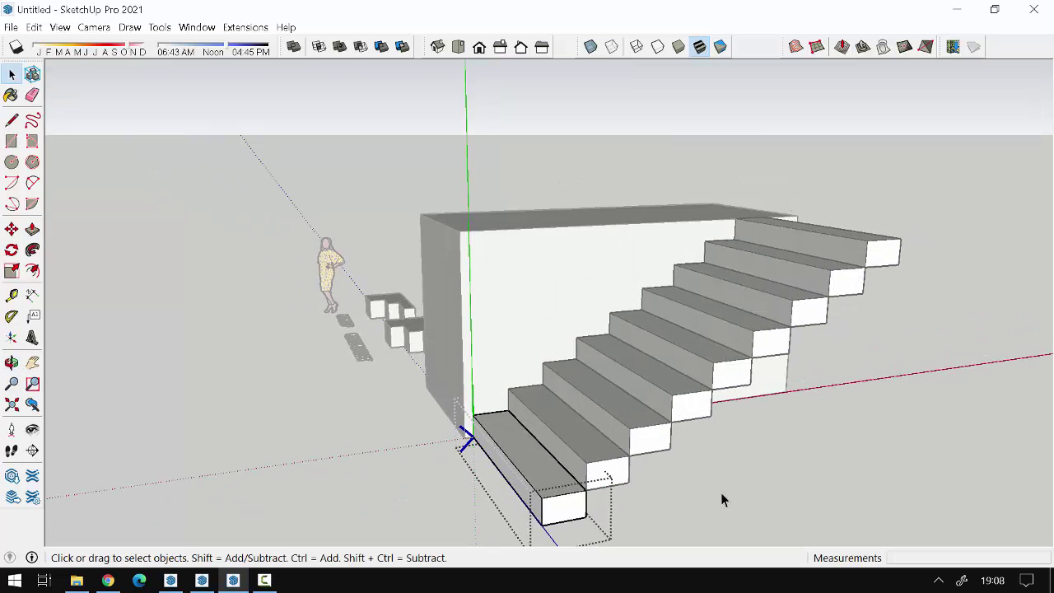
mouse_move(721, 497)
middle_down()
mouse_move(743, 460)
mouse_move(560, 447)
mouse_move(571, 396)
mouse_move(643, 400)
mouse_move(643, 410)
middle_up()
scroll(447, 442, up, 3)
scroll(400, 414, up, 3)
- In the bottom step, draw a line from its top-left corner to its bottom corner, splitting the end face
double_click(402, 414)
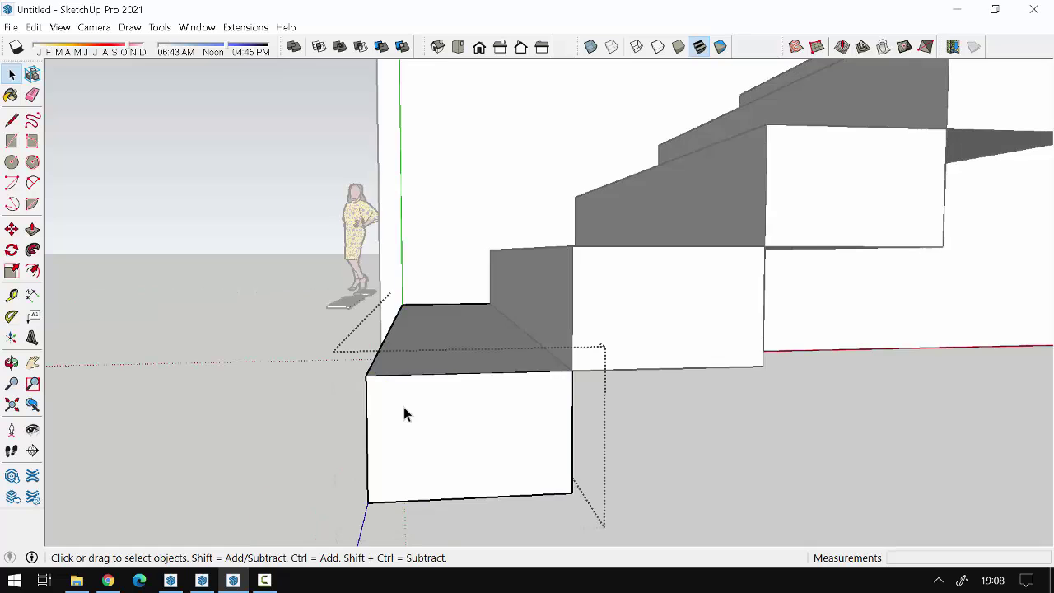
key(l)
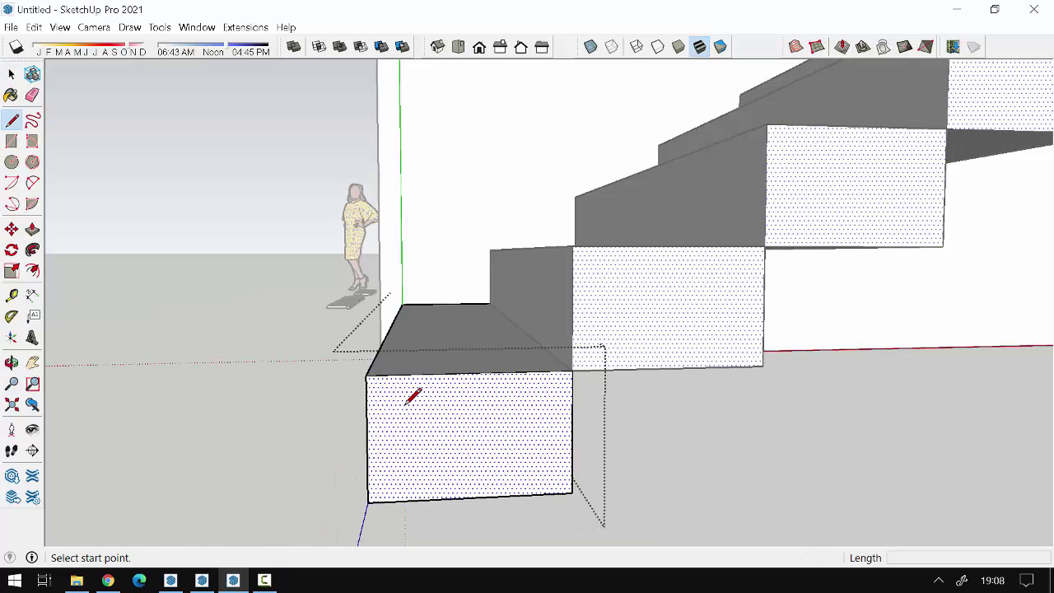
scroll(371, 383, up, 1)
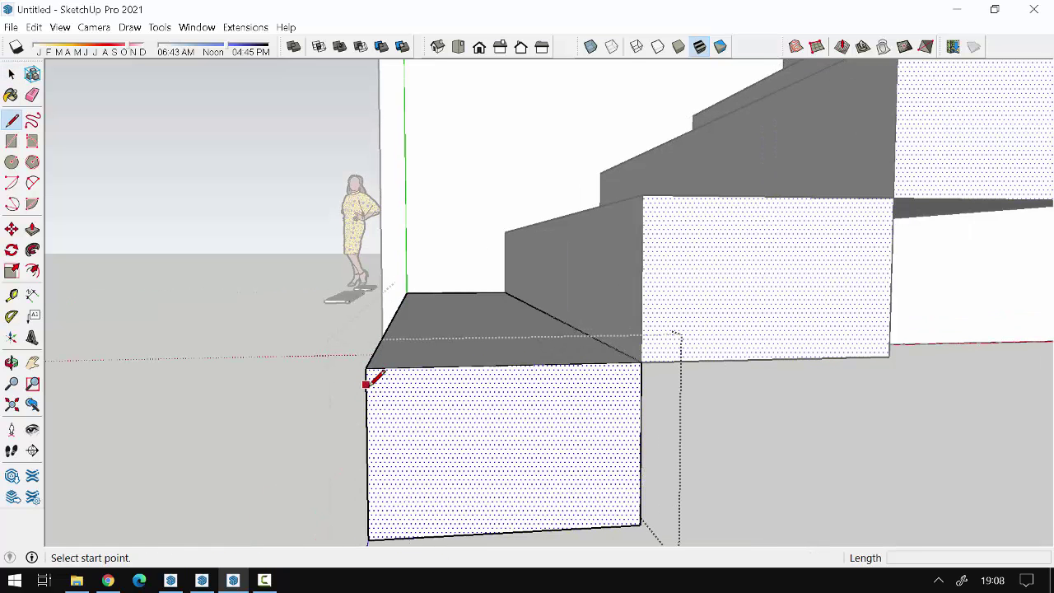
click(366, 384)
scroll(388, 371, down, 1)
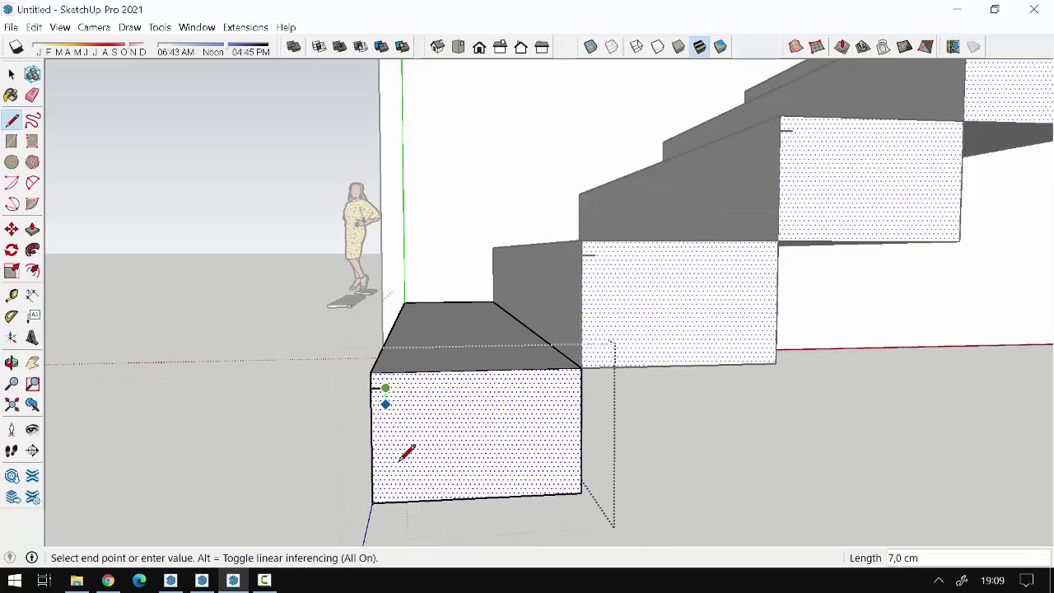
click(386, 500)
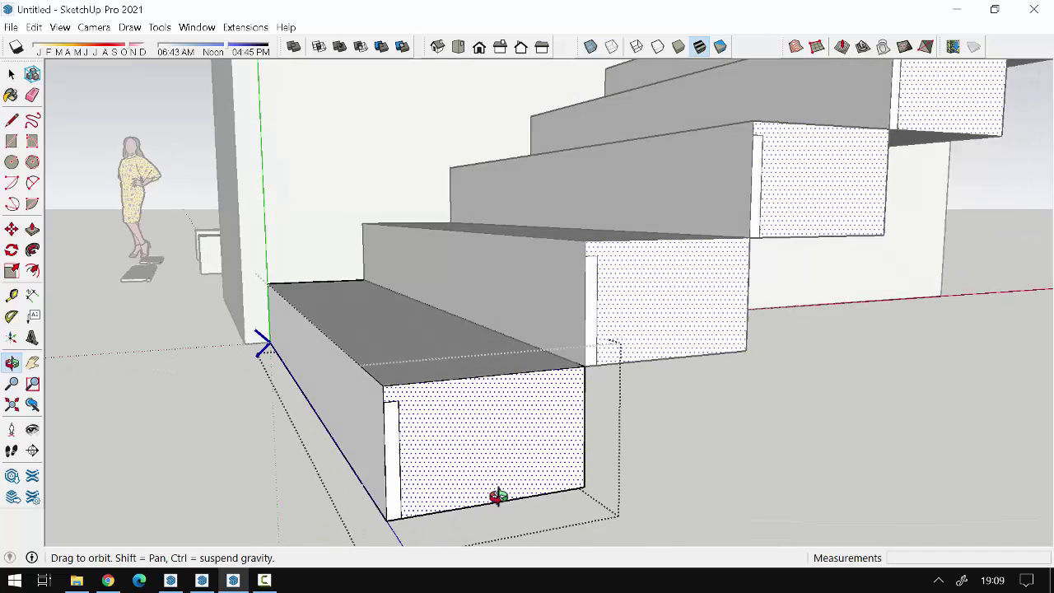
middle_drag(433, 483, 512, 500)
- Push the thin lower end face back so each tread overhangs its riser as a nosing
key(p)
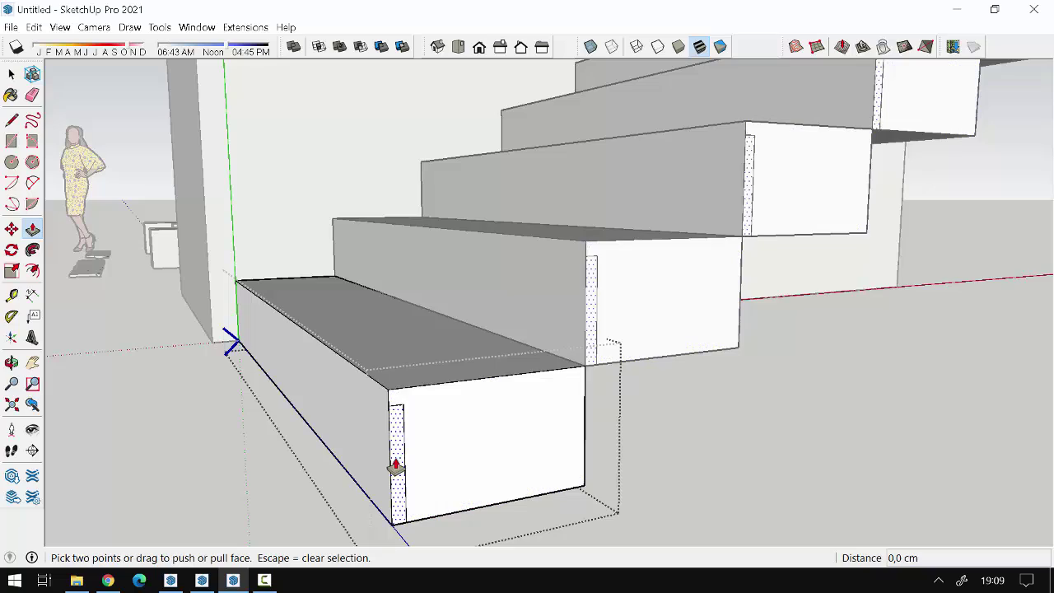
click(396, 463)
click(239, 290)
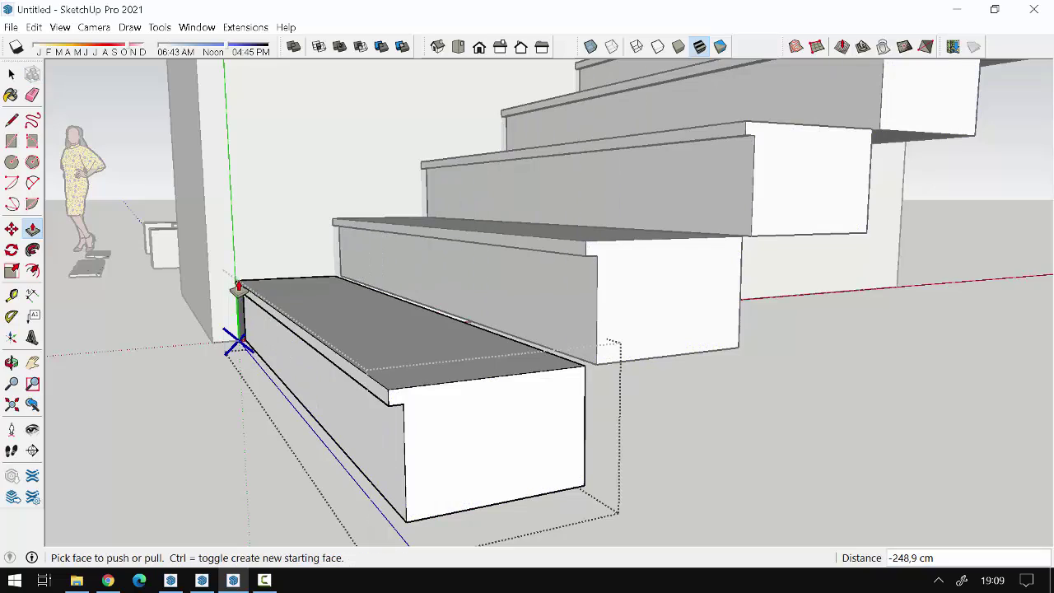
mouse_move(420, 386)
middle_down()
mouse_move(402, 328)
mouse_move(806, 298)
middle_up()
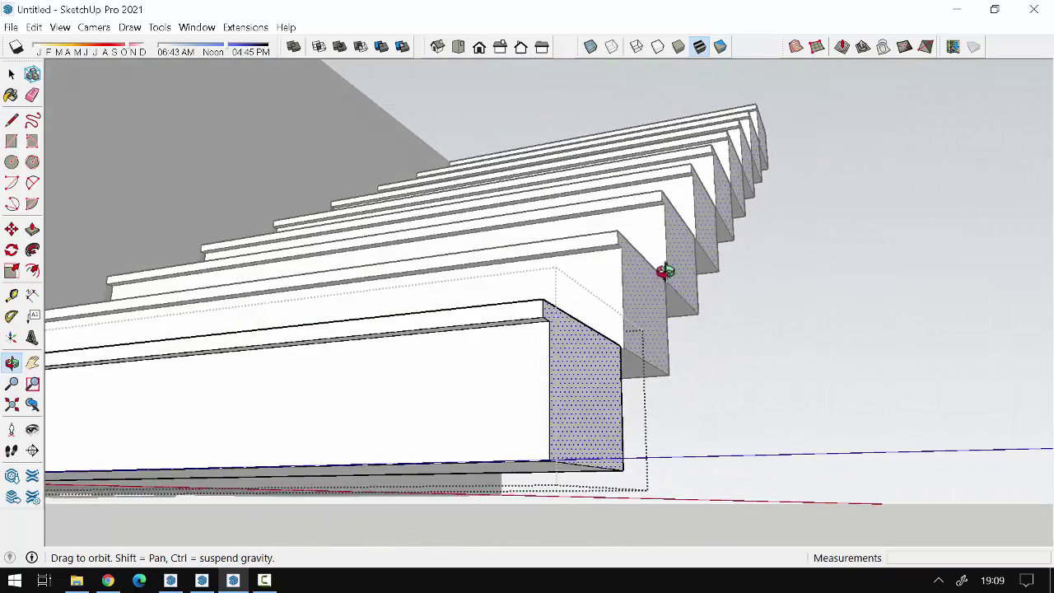
key(space)
scroll(783, 370, down, 5)
- Orbit to a high view and open the bottom step for editing, looking underneath it
scroll(737, 288, down, 3)
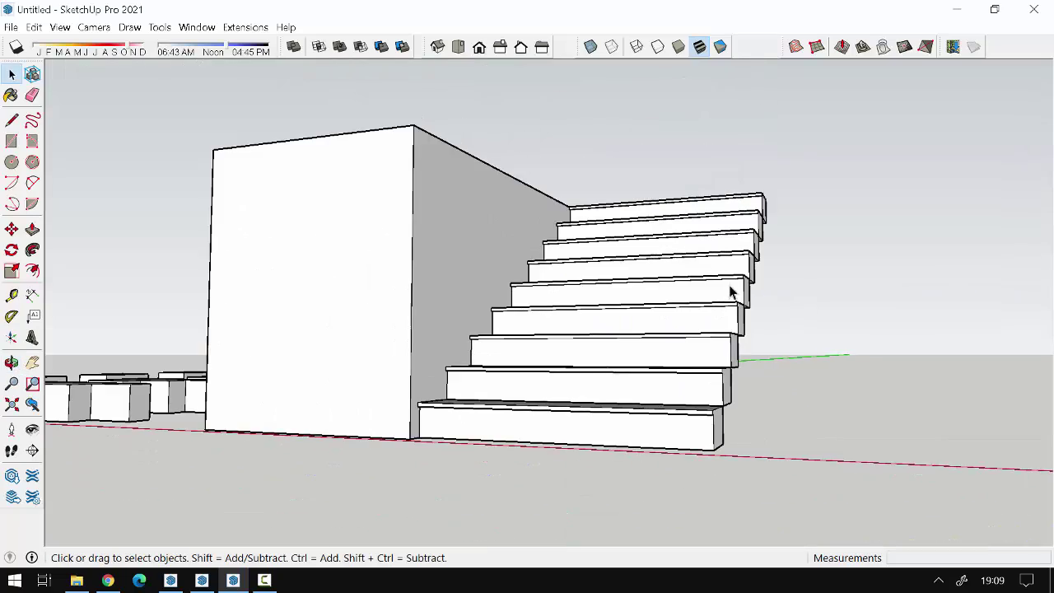
mouse_move(736, 288)
middle_down()
mouse_move(713, 336)
mouse_move(470, 278)
mouse_move(383, 454)
middle_up()
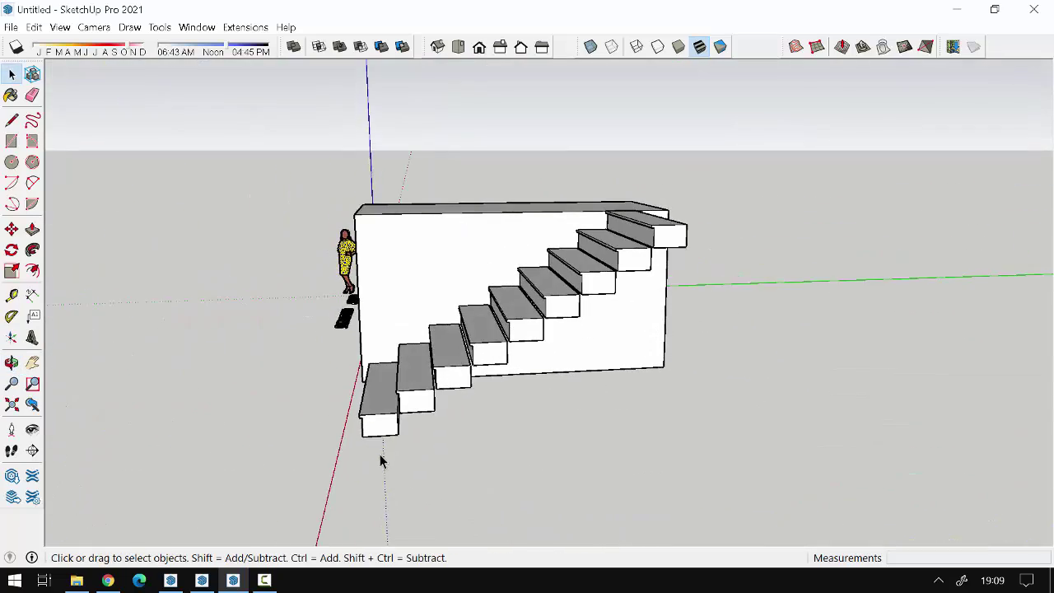
scroll(383, 454, up, 3)
scroll(388, 423, up, 2)
double_click(402, 400)
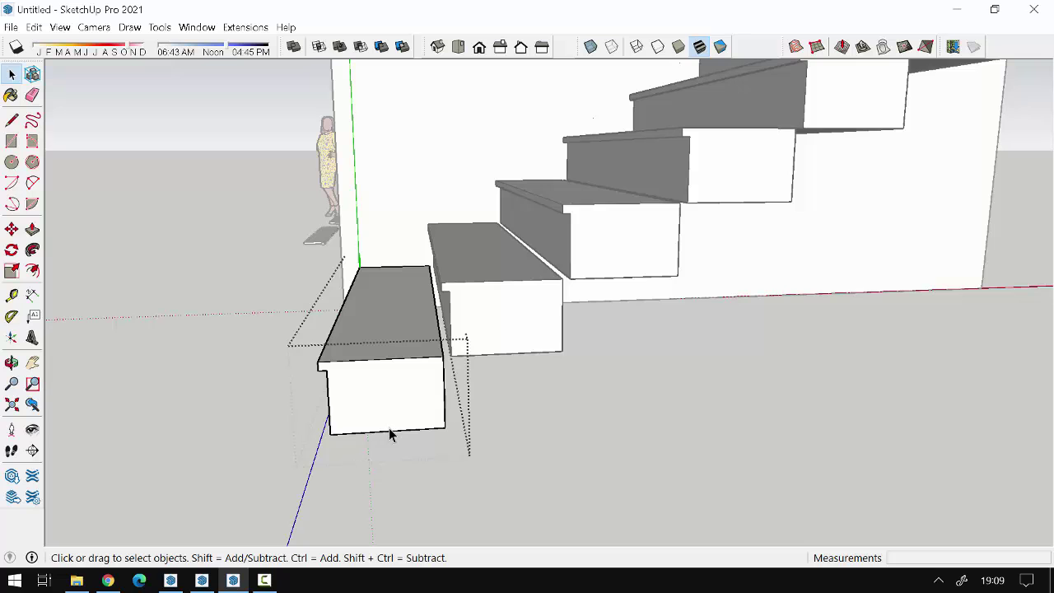
click(12, 229)
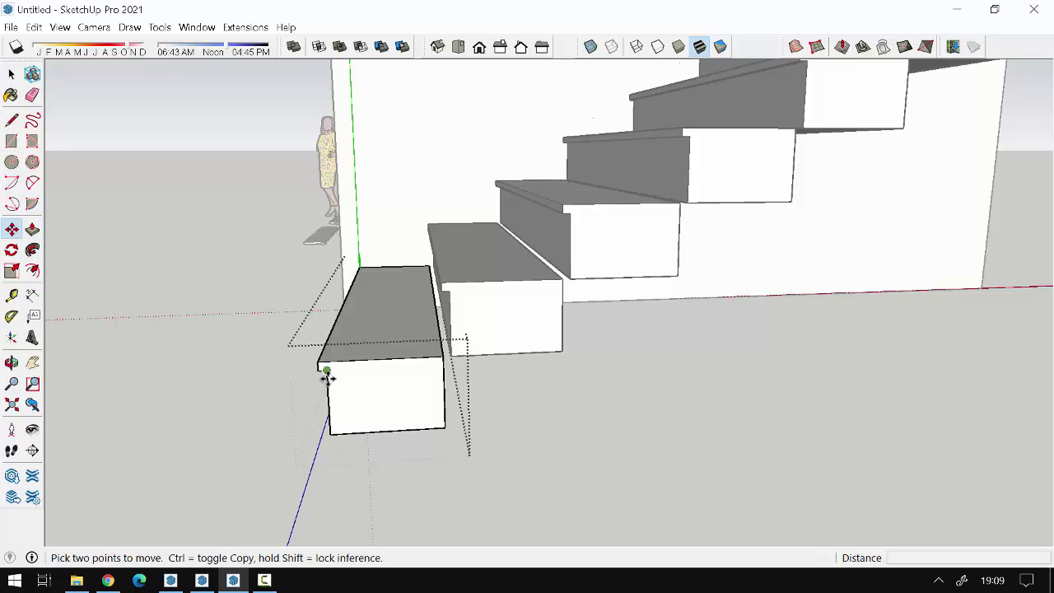
mouse_move(327, 372)
middle_down()
mouse_move(280, 274)
mouse_move(397, 327)
middle_up()
key(space)
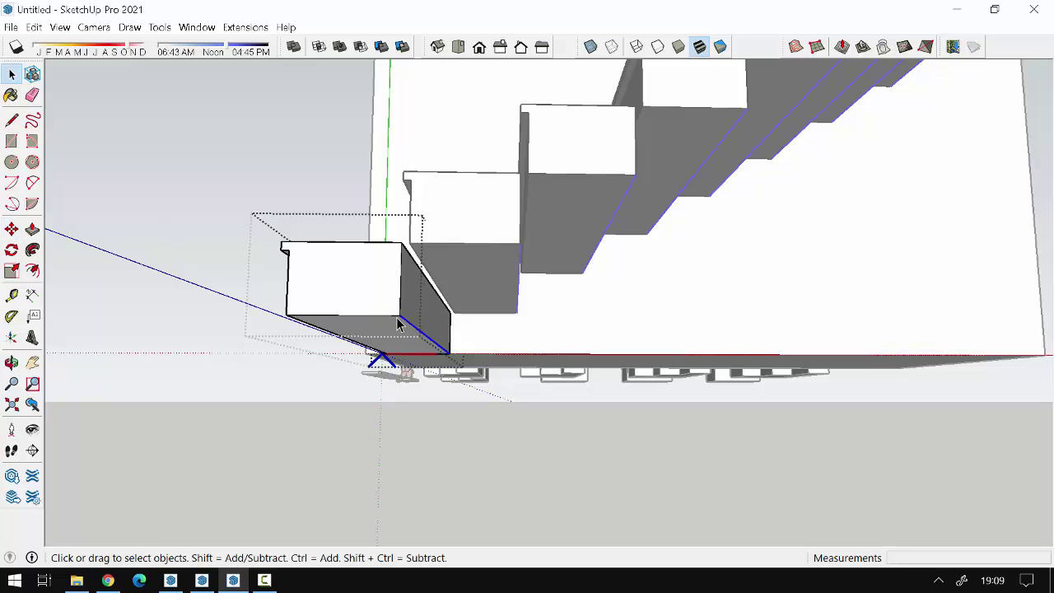
- Move the step's lower back edge to slant the staircase underside diagonally
click(12, 229)
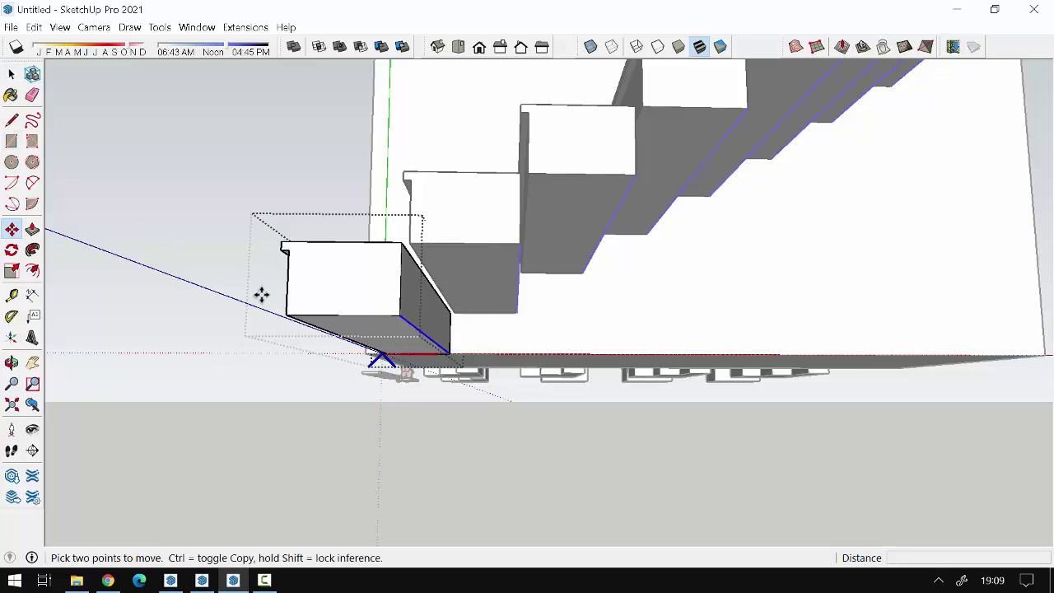
click(399, 316)
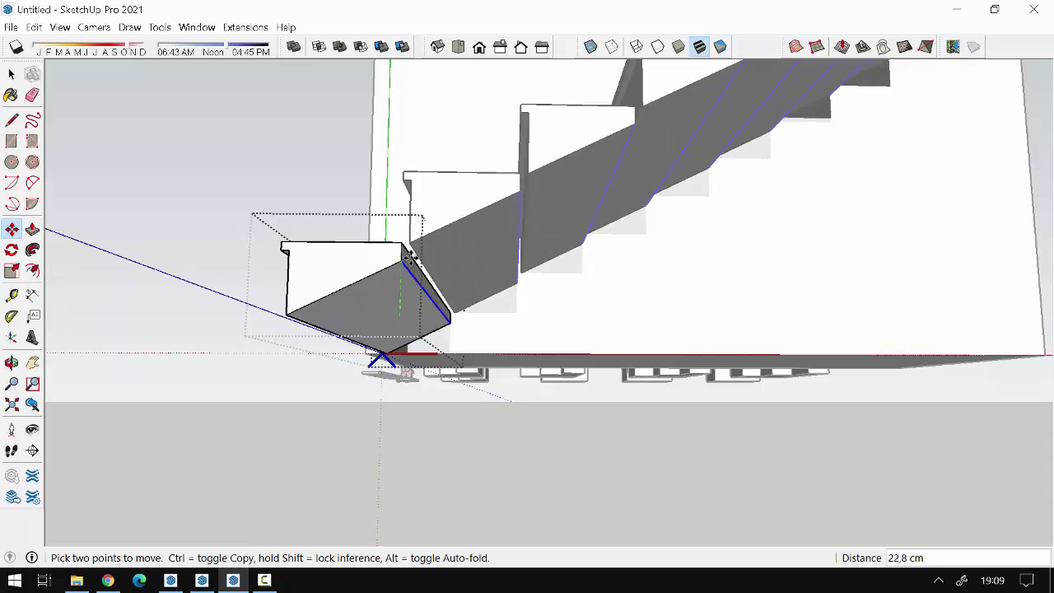
mouse_move(407, 294)
middle_down()
mouse_move(501, 339)
mouse_move(557, 426)
middle_up()
click(558, 426)
key(space)
- Orbit around the sloped stairs and clear the selection
scroll(632, 440, up, 3)
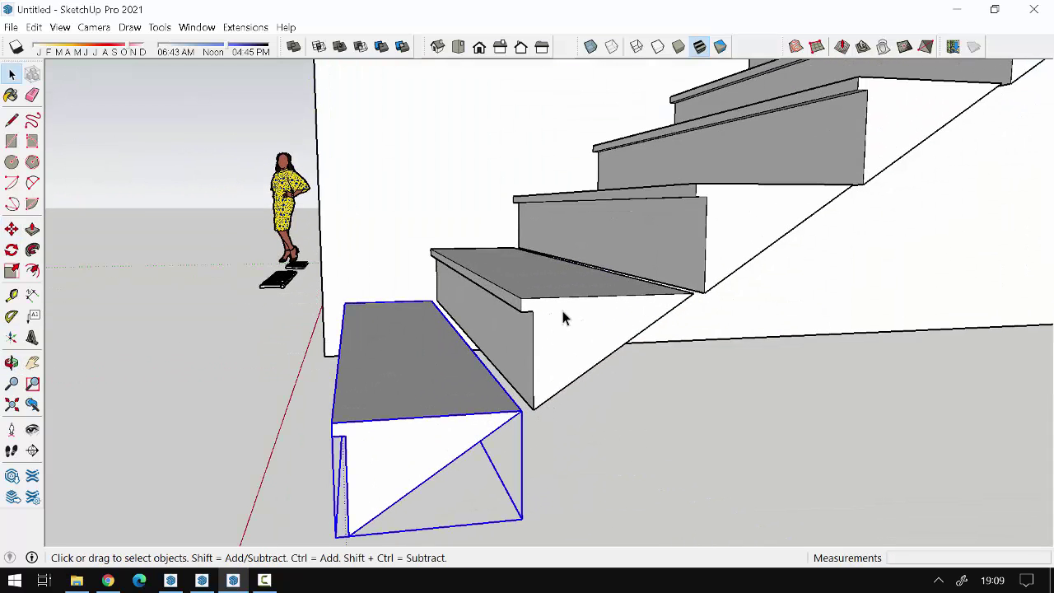
mouse_move(564, 318)
middle_down()
mouse_move(652, 348)
mouse_move(535, 334)
middle_up()
scroll(668, 370, up, 2)
scroll(659, 330, down, 3)
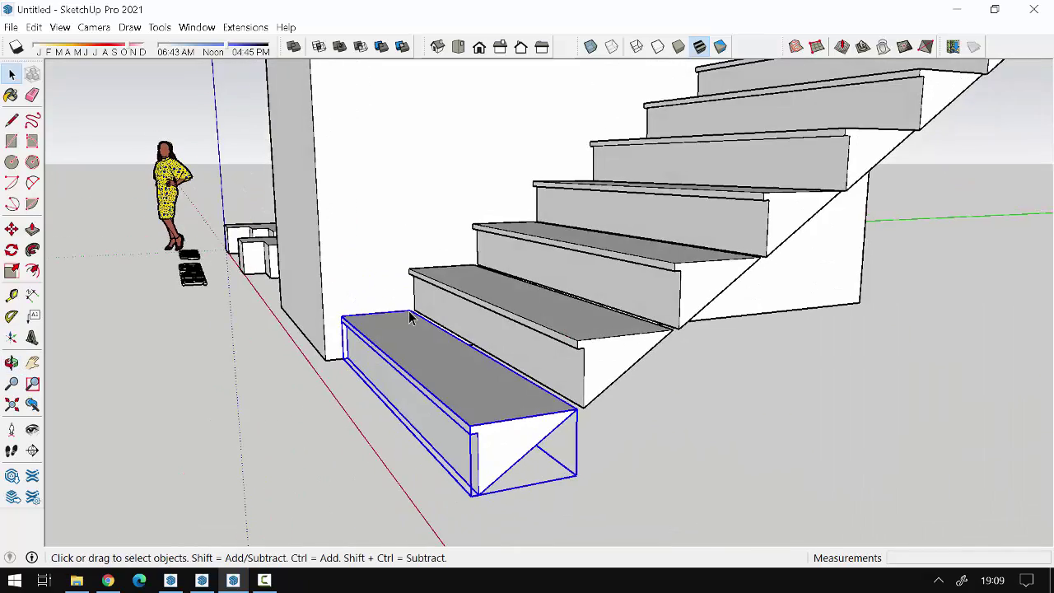
scroll(414, 316, up, 4)
scroll(401, 290, down, 2)
scroll(532, 395, down, 3)
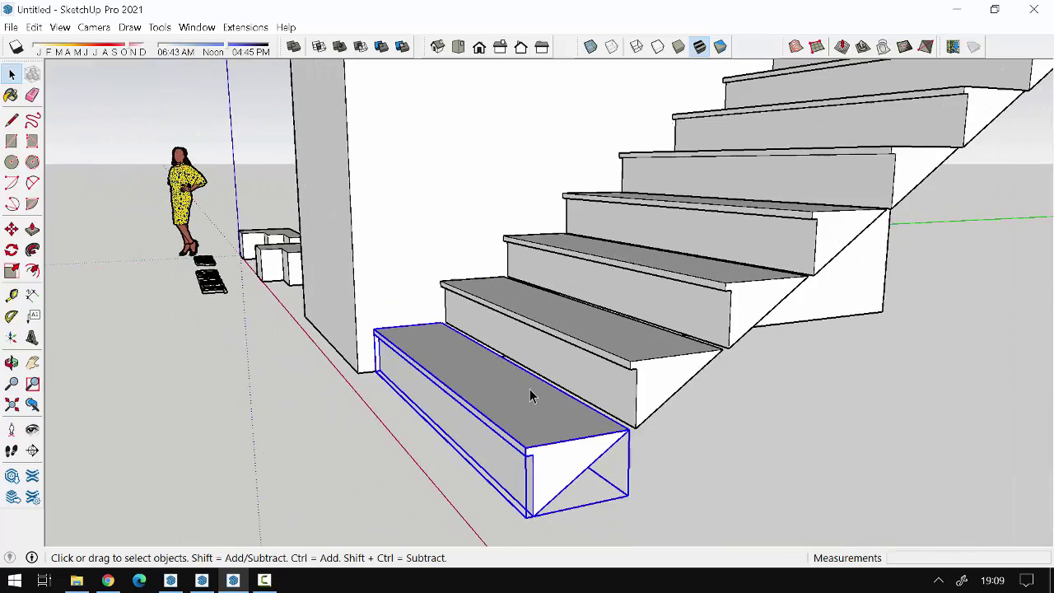
scroll(798, 421, down, 2)
click(812, 384)
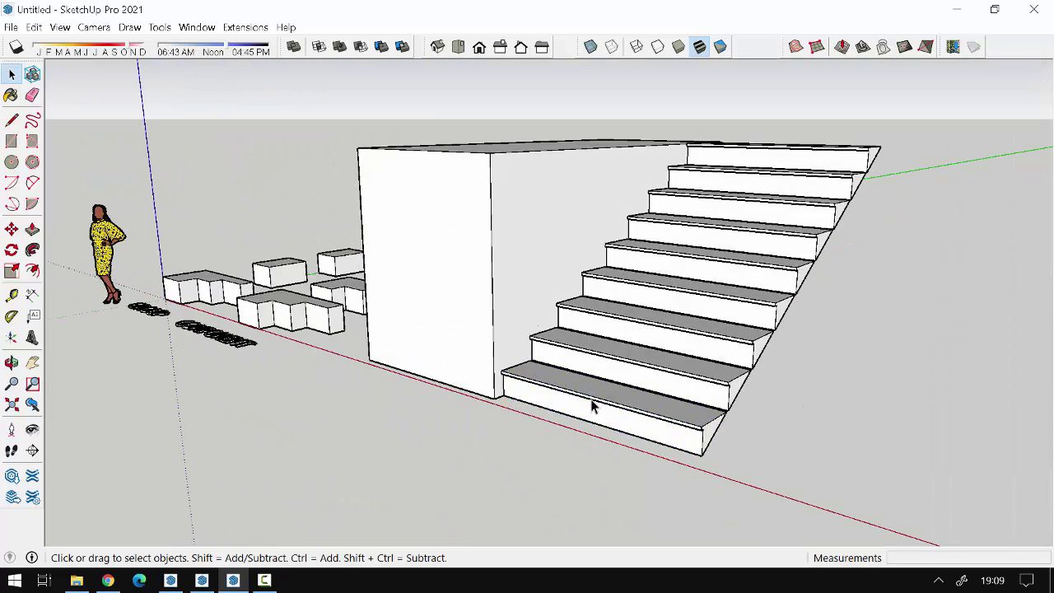
- Orbit and zoom around the whole model so the stairs face the viewer
mouse_move(230, 278)
middle_down()
mouse_move(216, 266)
mouse_move(396, 388)
middle_up()
scroll(624, 370, down, 3)
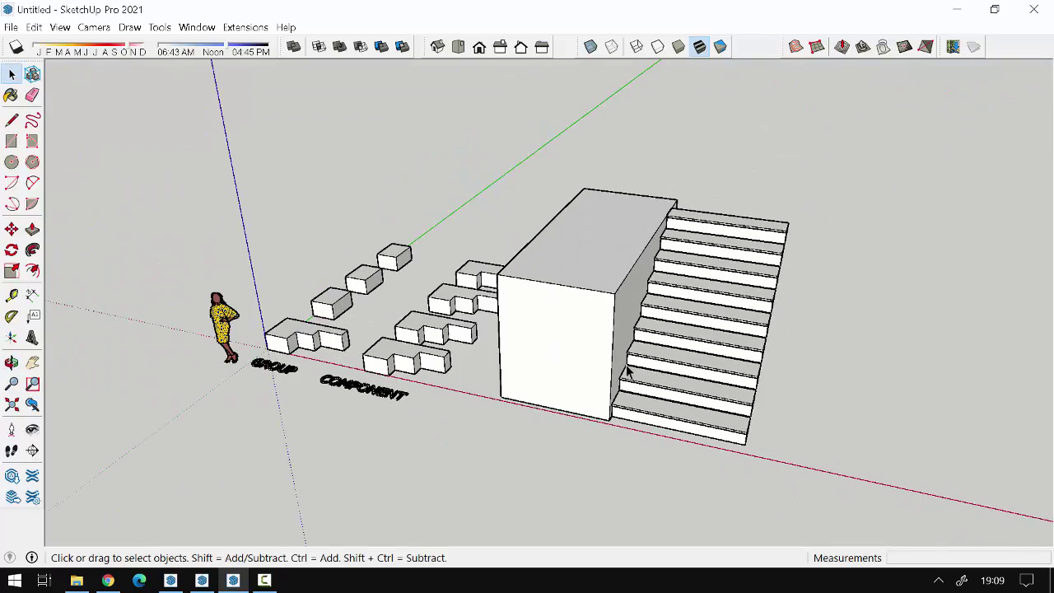
scroll(320, 286, up, 3)
scroll(320, 286, up, 1)
scroll(337, 301, up, 2)
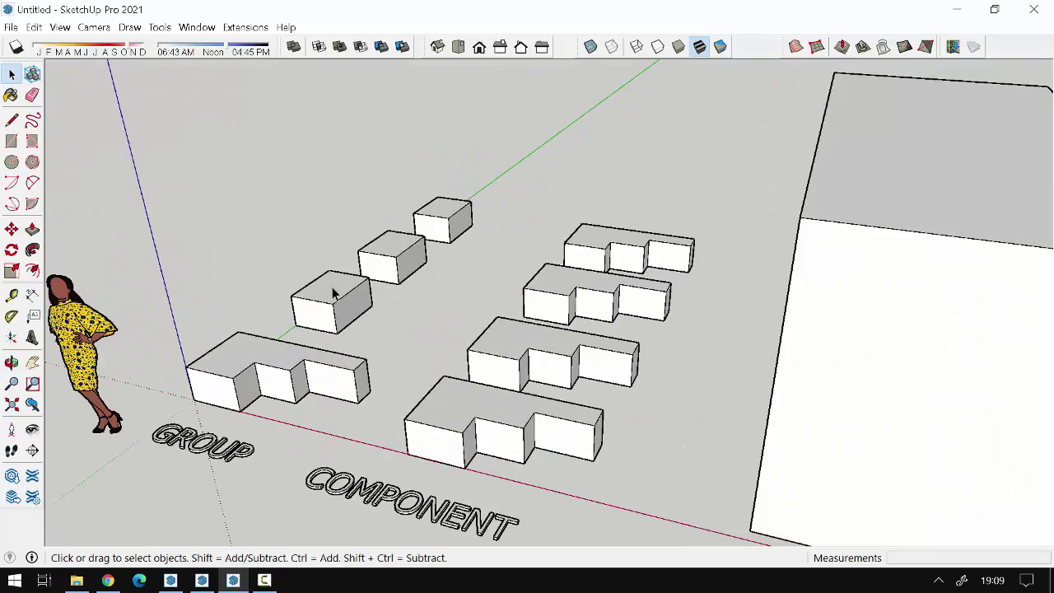
scroll(551, 255, up, 3)
scroll(442, 264, down, 1)
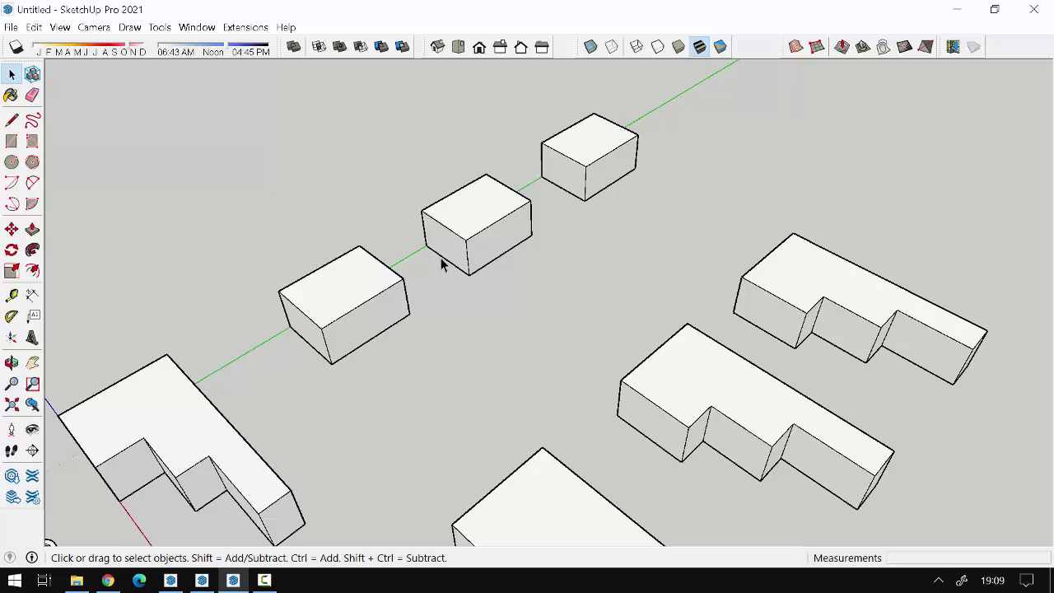
scroll(441, 260, down, 3)
scroll(439, 265, down, 1)
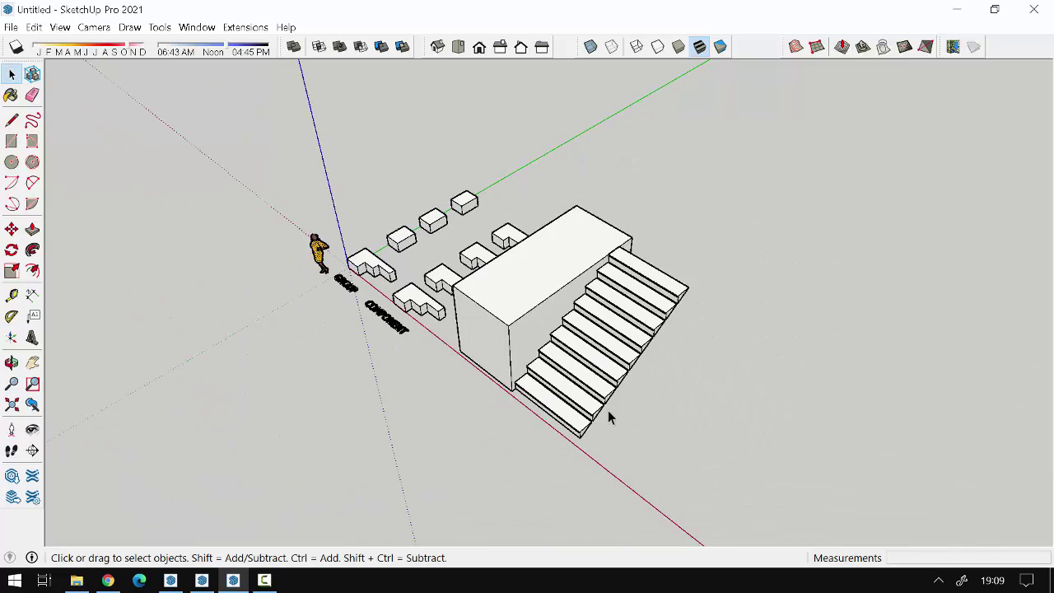
middle_drag(608, 417, 614, 318)
- Draw a rectangle beside the stairs and push/pull it up into a tall box
key(r)
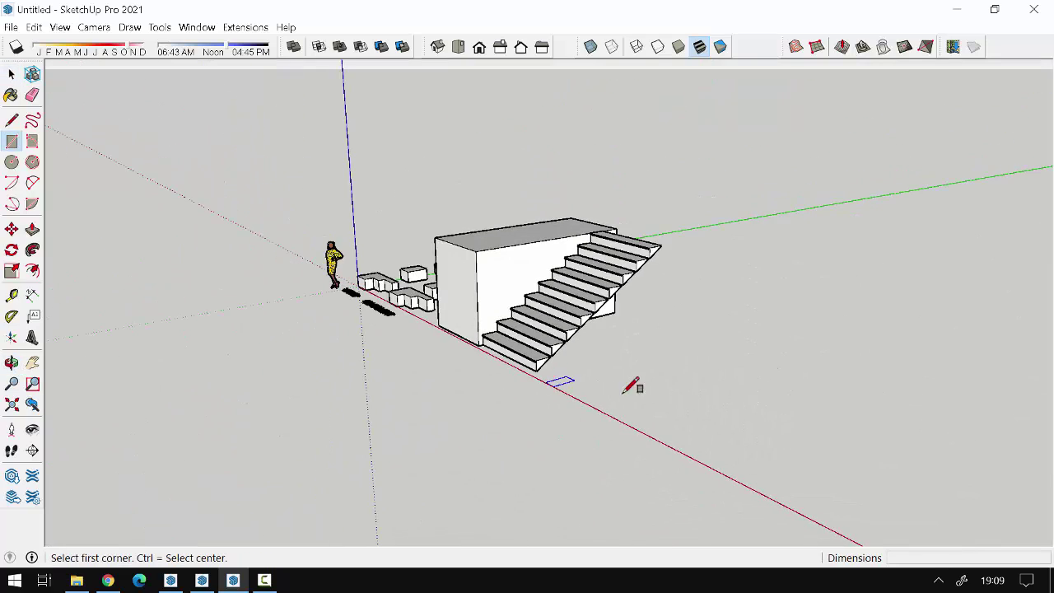
click(619, 410)
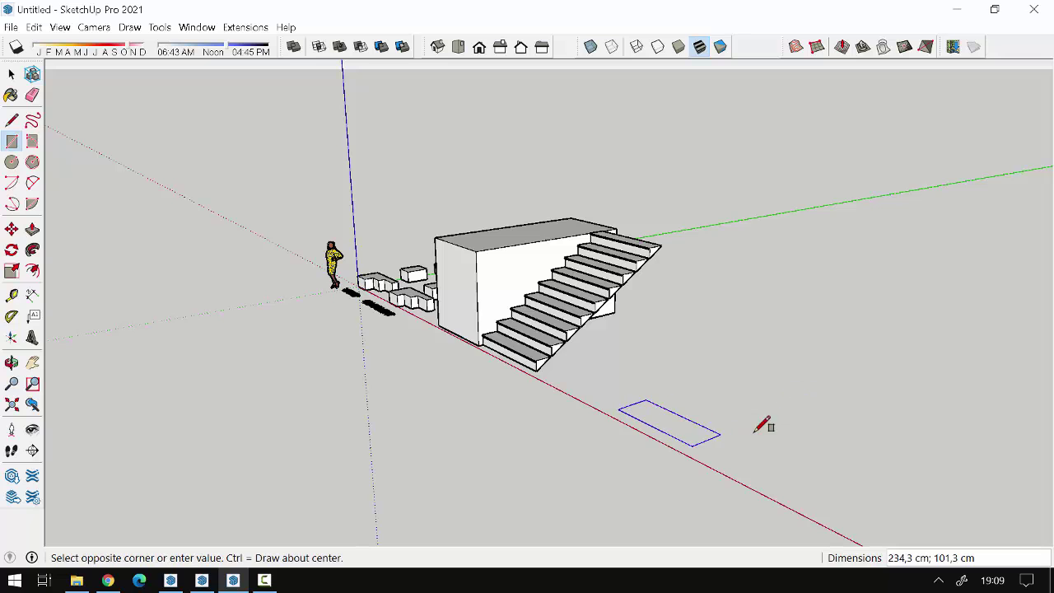
click(823, 402)
key(p)
click(723, 428)
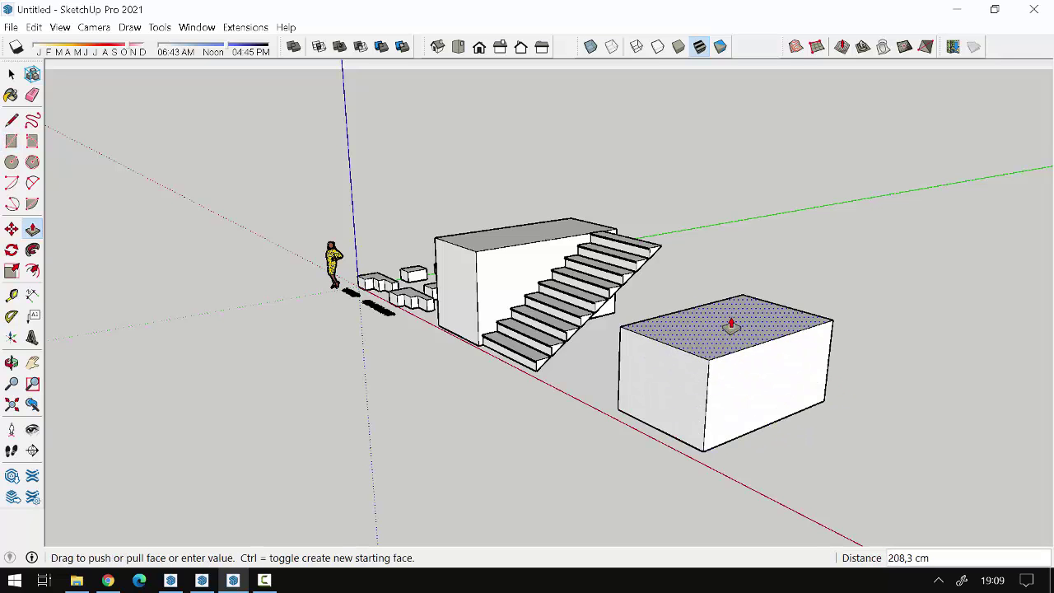
click(733, 317)
scroll(513, 376, down, 2)
scroll(549, 375, up, 3)
key(space)
- Select the whole new box and make it a group
triple_click(549, 374)
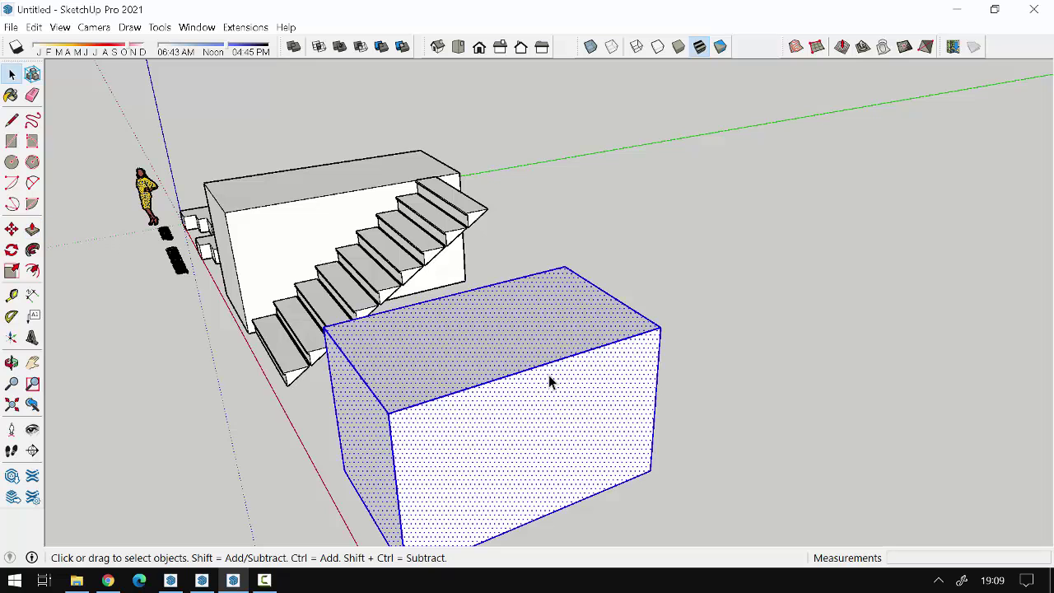
right_click(548, 375)
click(602, 144)
scroll(510, 379, down, 2)
scroll(622, 408, up, 1)
- Draw a second ground rectangle beside it and raise it into another box
key(r)
click(585, 360)
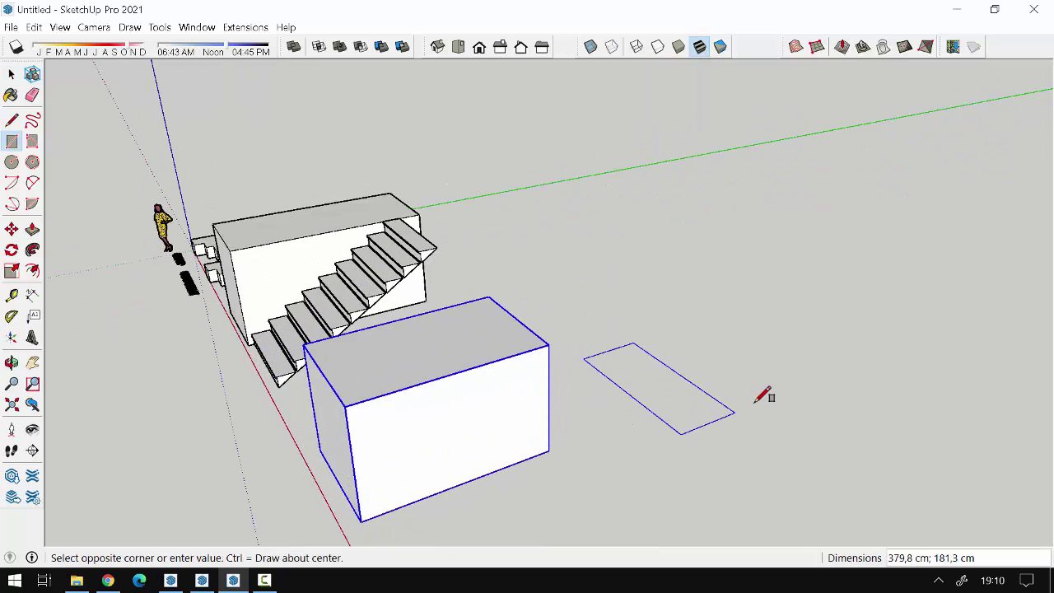
click(803, 370)
key(p)
scroll(681, 400, up, 1)
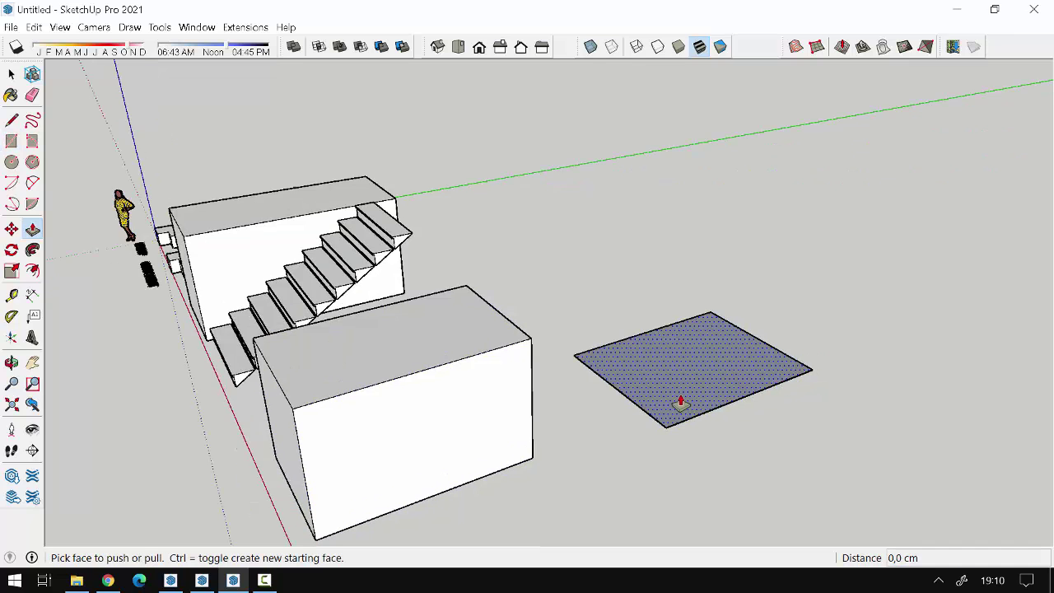
scroll(680, 381, up, 2)
click(680, 381)
click(663, 235)
middle_drag(539, 292, 662, 323)
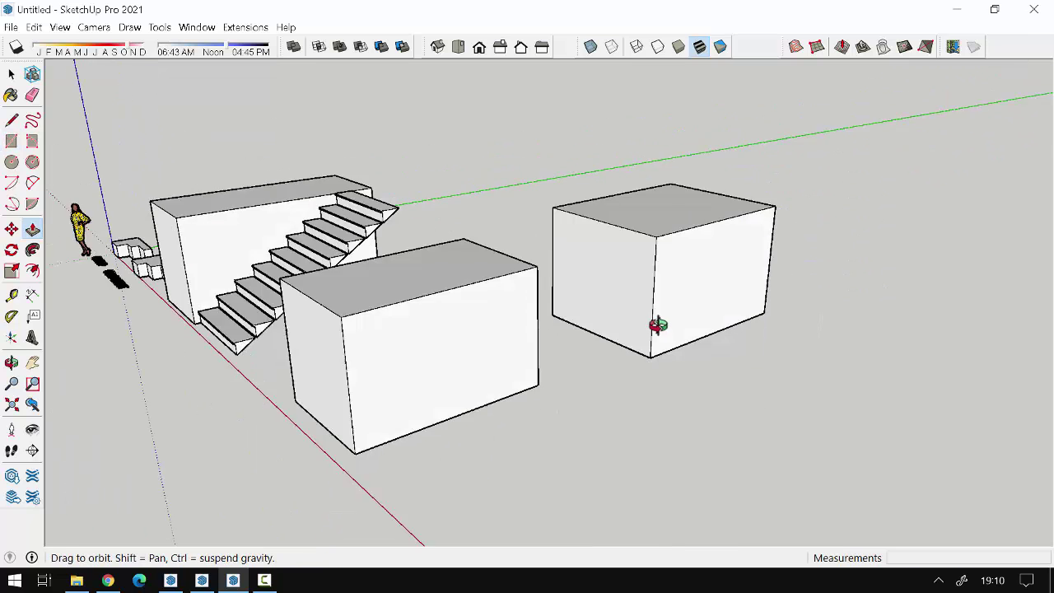
key(space)
scroll(468, 321, up, 3)
middle_drag(467, 322, 427, 400)
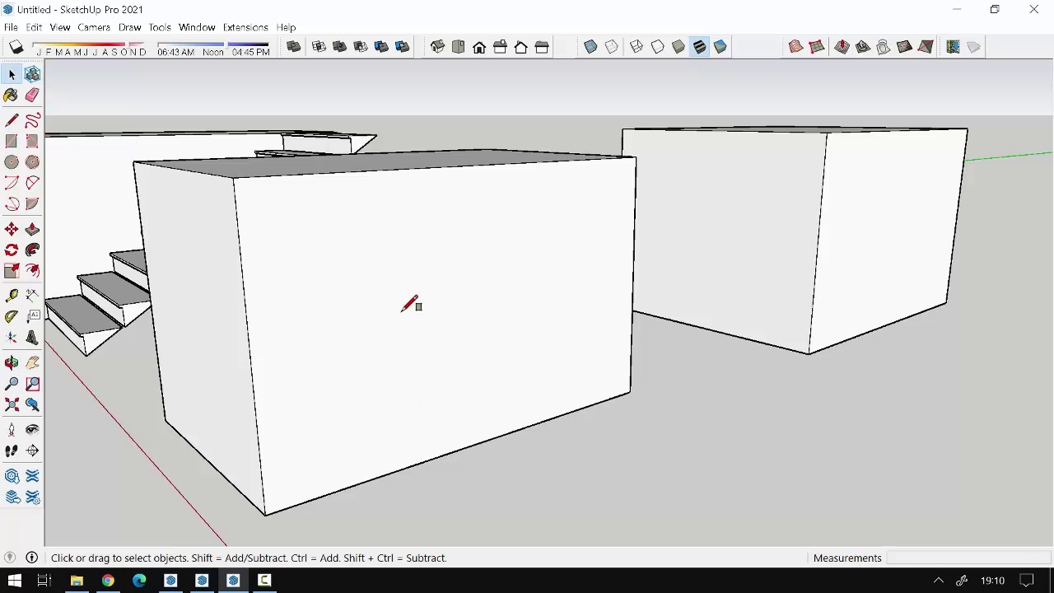
- Draw rectangles on the left box's front face and on the right box's side face
key(r)
click(346, 242)
click(461, 375)
middle_drag(464, 447, 725, 253)
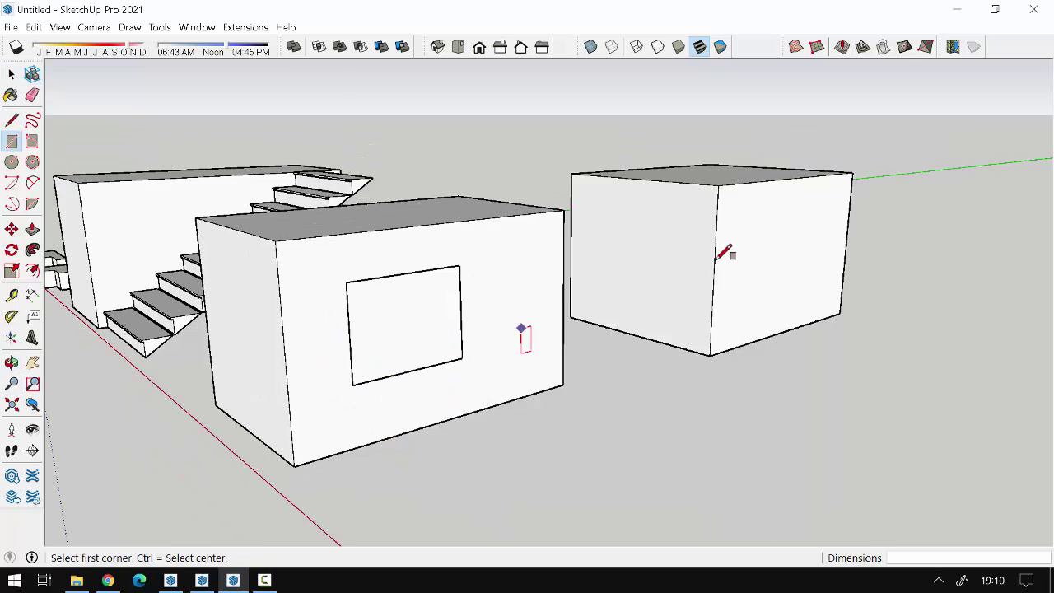
click(753, 211)
click(780, 277)
middle_drag(779, 276, 601, 416)
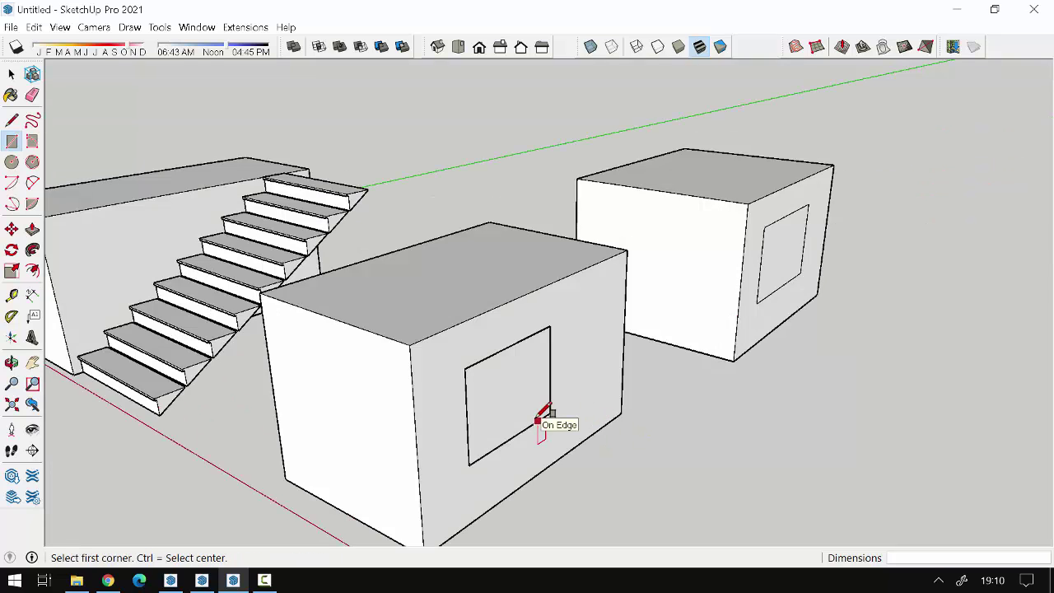
- Push/Pull the side rectangle out into a wing on the right box
key(p)
scroll(791, 275, up, 3)
scroll(766, 268, up, 2)
click(756, 266)
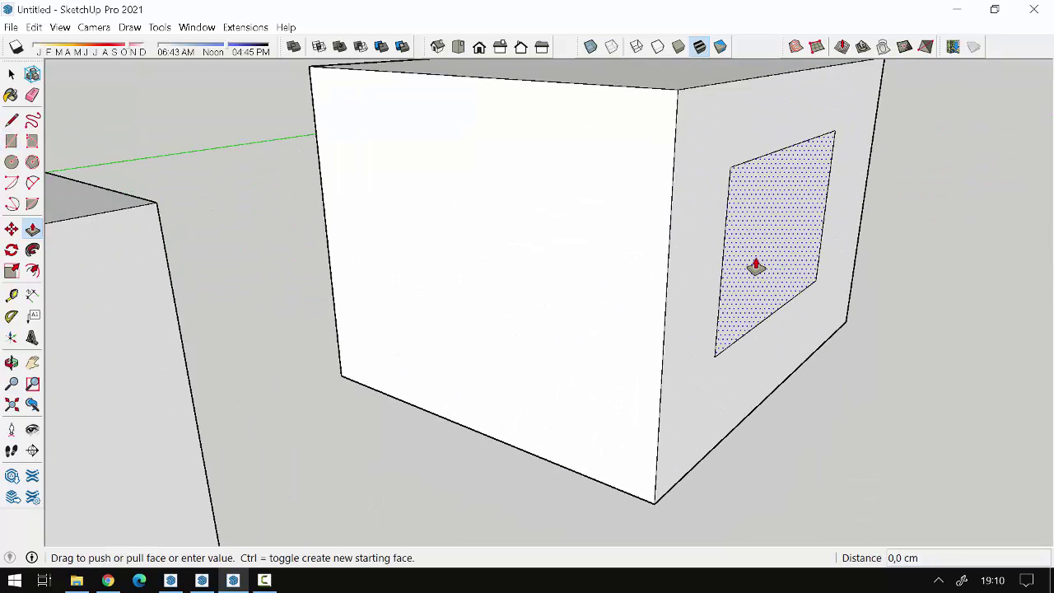
scroll(756, 265, down, 5)
click(945, 309)
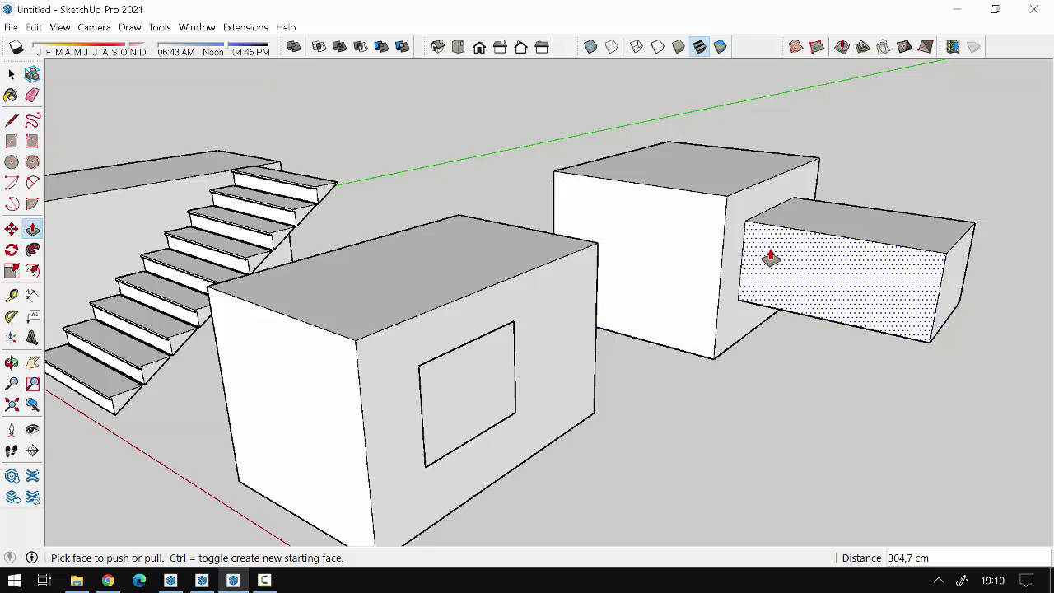
scroll(770, 258, up, 3)
scroll(692, 266, up, 3)
key(space)
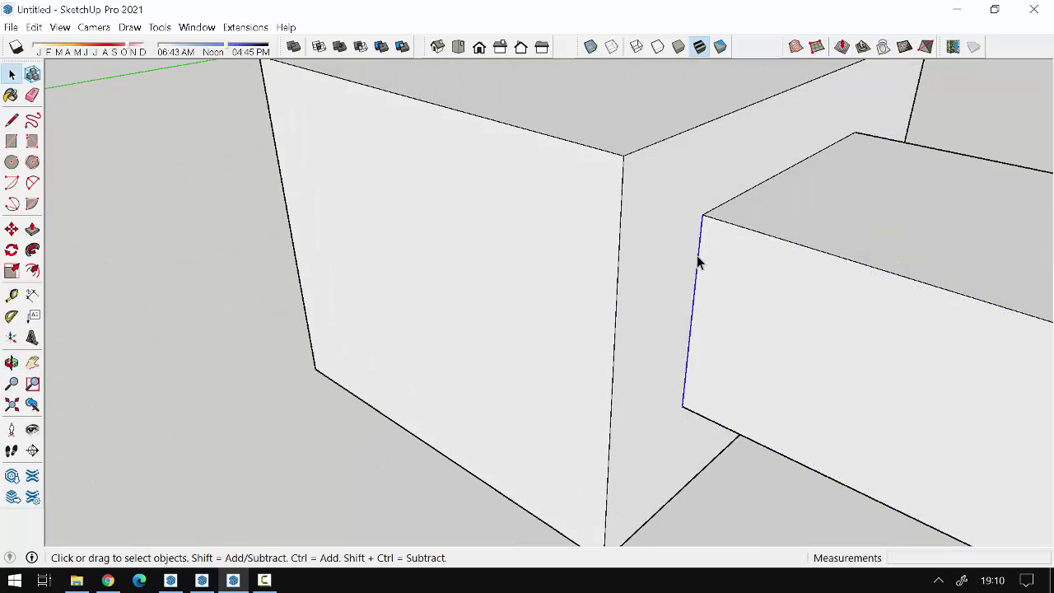
- Move a top edge of the L-shaped block to a new position
key(m)
click(703, 216)
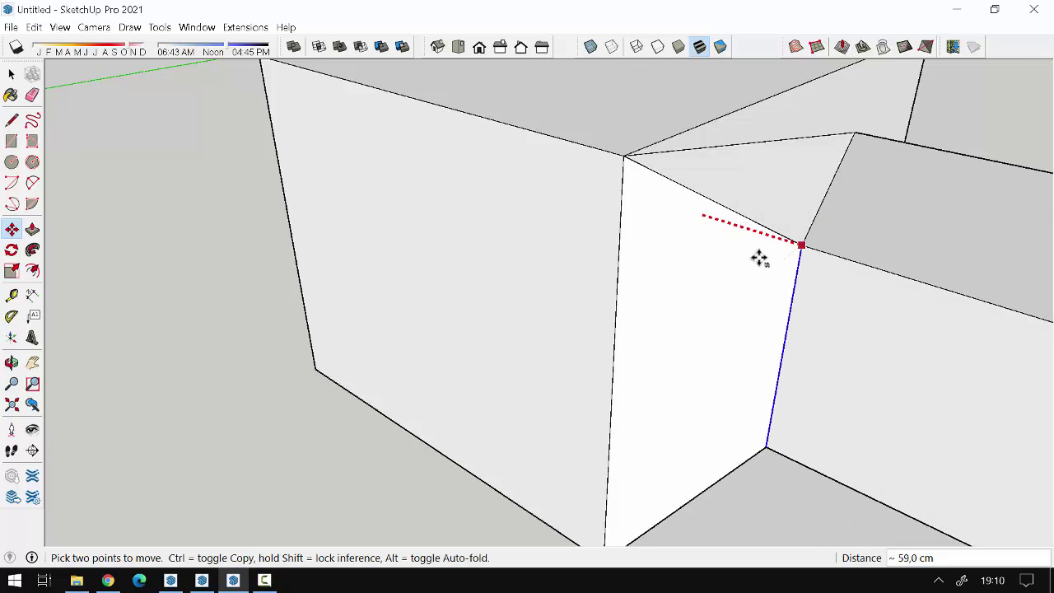
click(776, 266)
scroll(681, 219, down, 3)
scroll(760, 289, down, 3)
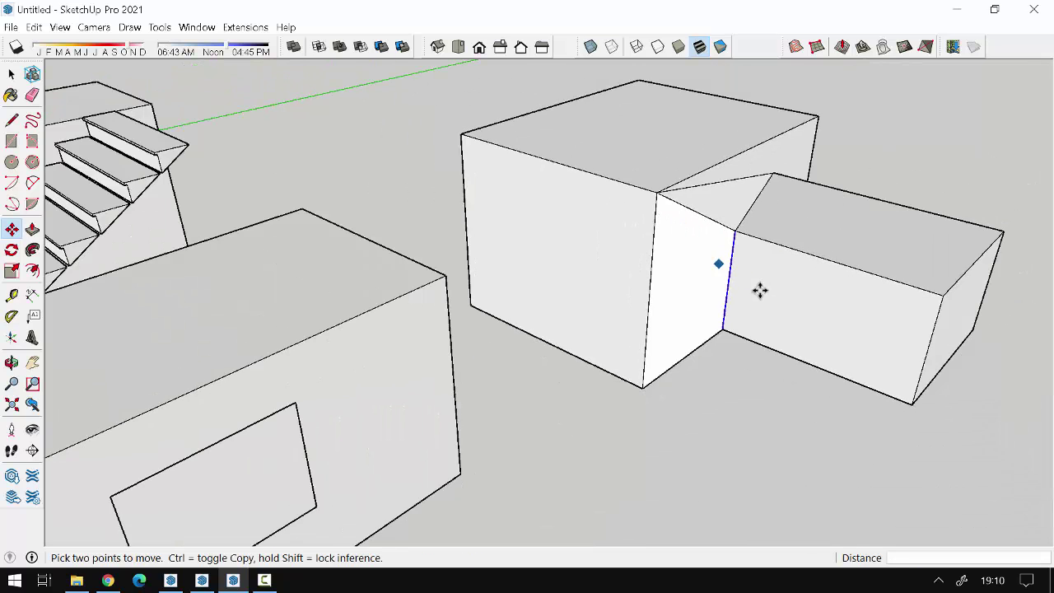
middle_drag(761, 289, 664, 275)
mouse_move(633, 177)
middle_down()
mouse_move(720, 155)
mouse_move(744, 200)
mouse_move(782, 219)
middle_up()
scroll(396, 368, up, 3)
- Extrude the rectangle on the front box out into a long block
key(space)
click(404, 360)
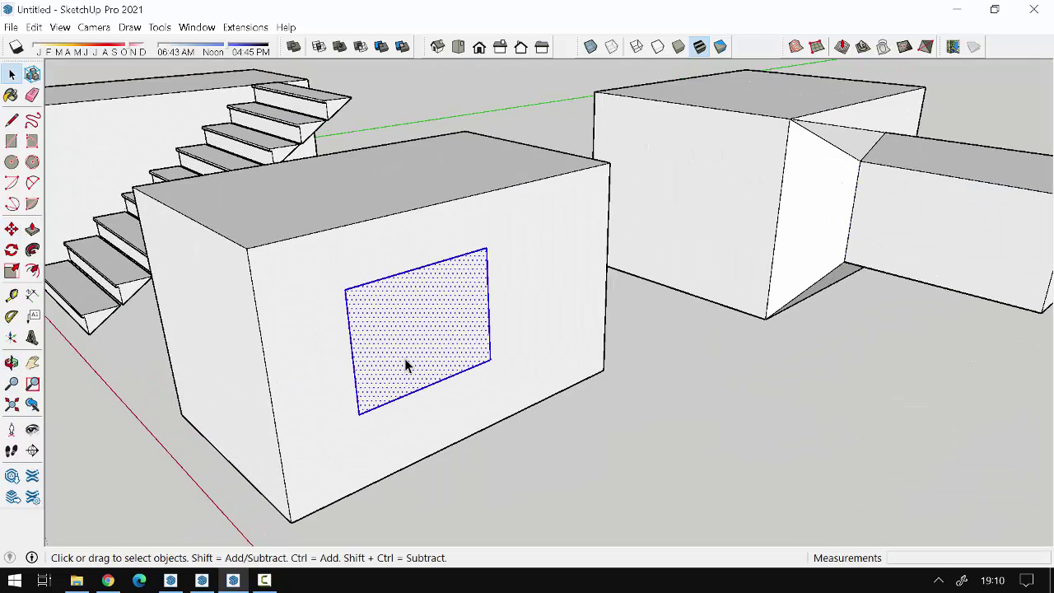
key(p)
drag(404, 362, 675, 456)
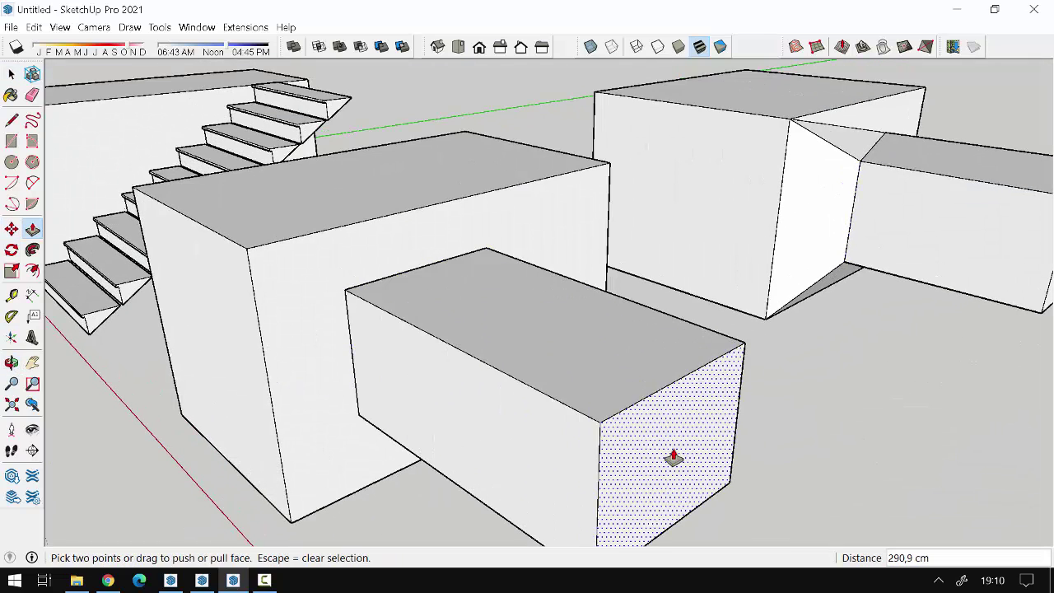
middle_drag(675, 457, 480, 368)
scroll(404, 313, up, 2)
- Move the new block's top front edge so the block slants, then select the front box
key(m)
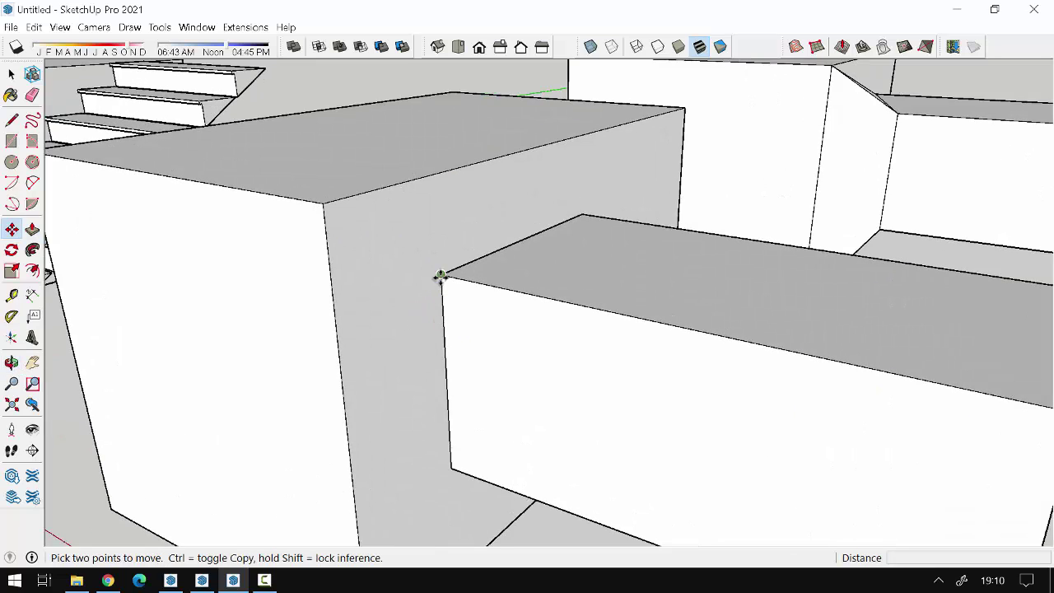
click(450, 280)
click(438, 273)
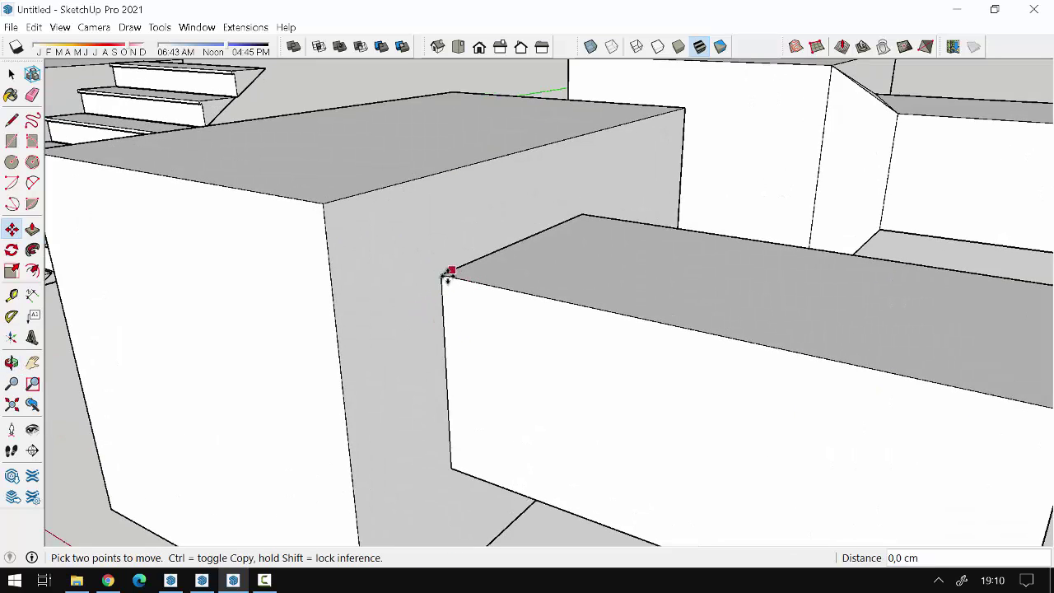
click(445, 279)
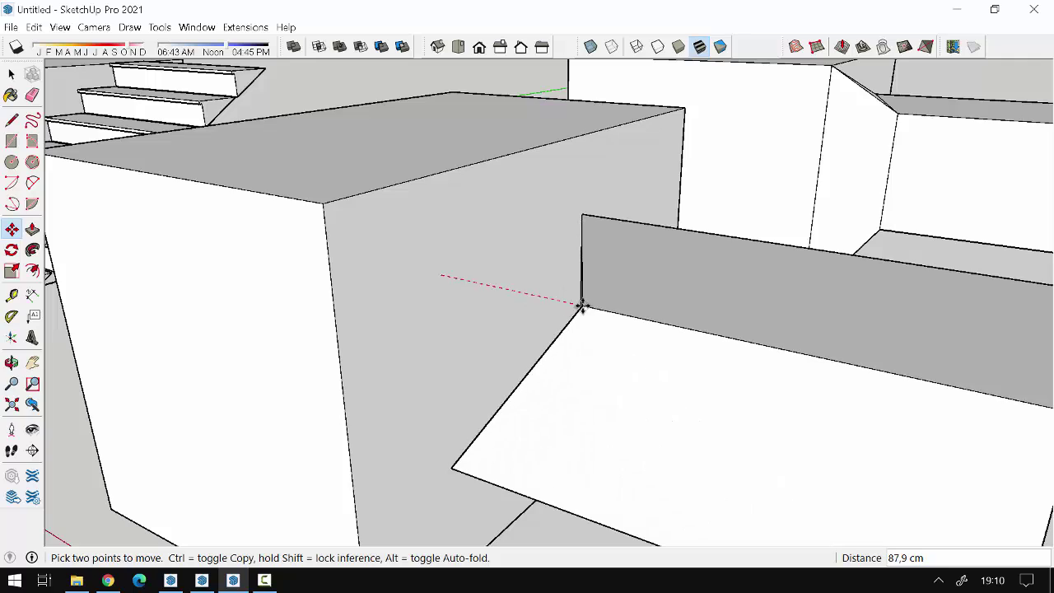
click(581, 304)
scroll(584, 347, down, 3)
mouse_move(584, 347)
middle_down()
mouse_move(645, 433)
mouse_move(504, 388)
mouse_move(450, 354)
middle_up()
key(space)
click(503, 388)
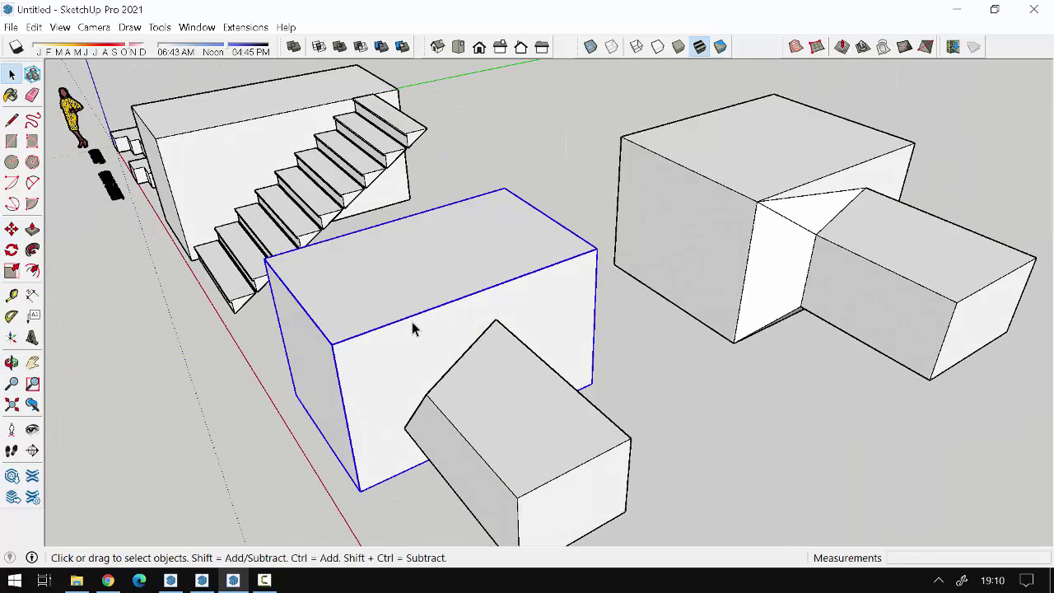
- Open the front box group to inspect its front face, then close it and reselect the group
mouse_move(491, 442)
middle_down()
mouse_move(584, 365)
mouse_move(631, 384)
mouse_move(667, 378)
mouse_move(657, 415)
mouse_move(584, 431)
middle_up()
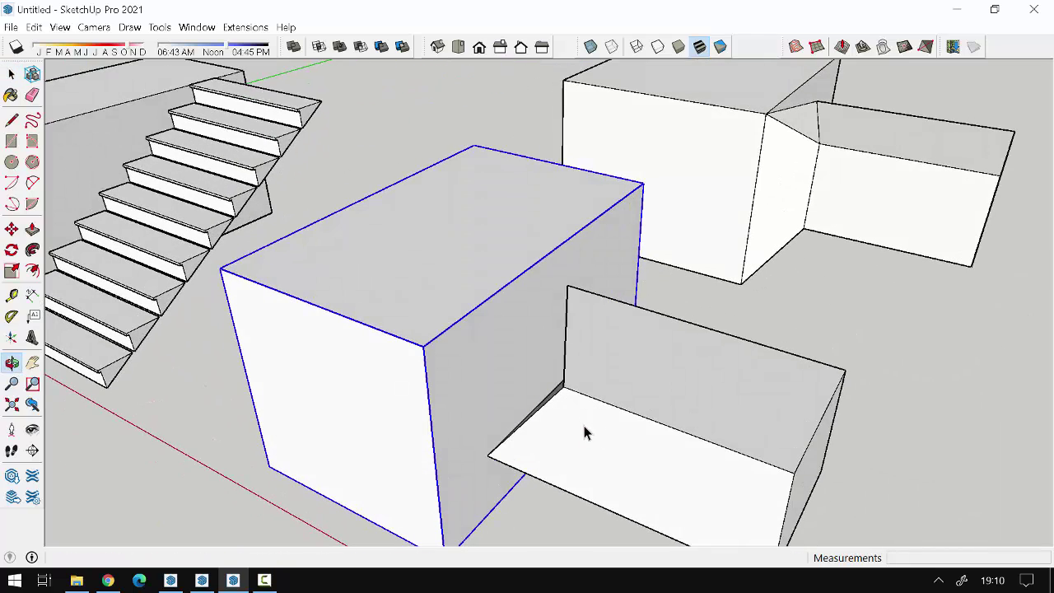
double_click(508, 346)
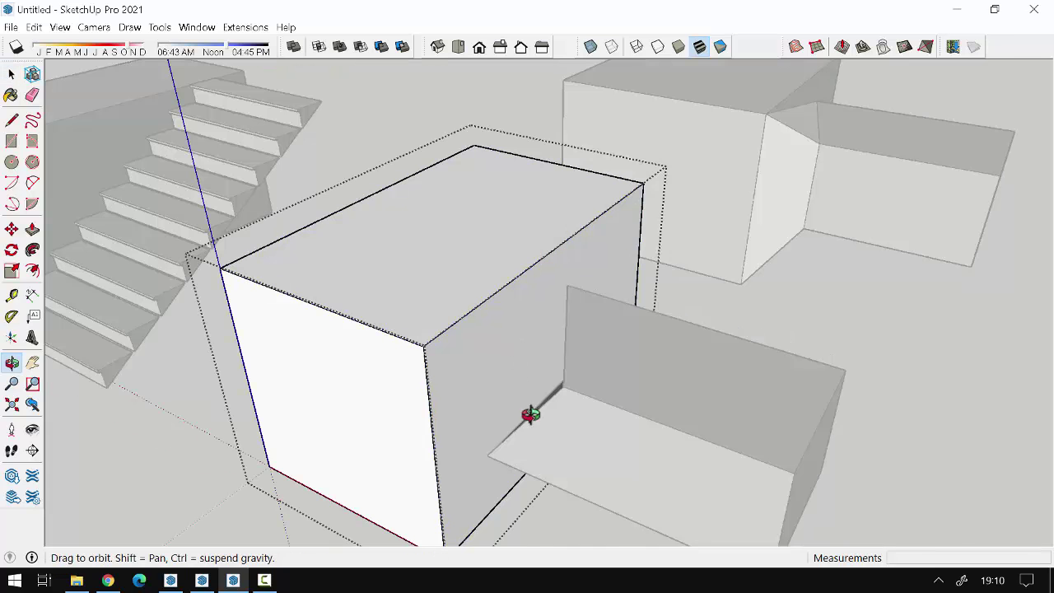
middle_drag(532, 415, 598, 282)
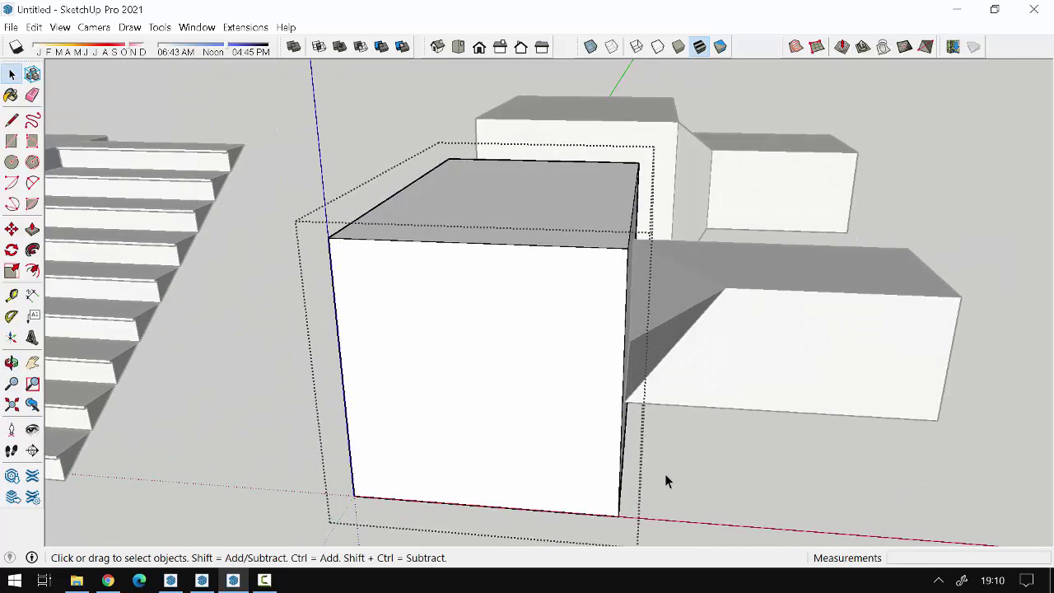
click(464, 371)
key(ctrl+t)
click(917, 188)
click(823, 299)
click(619, 318)
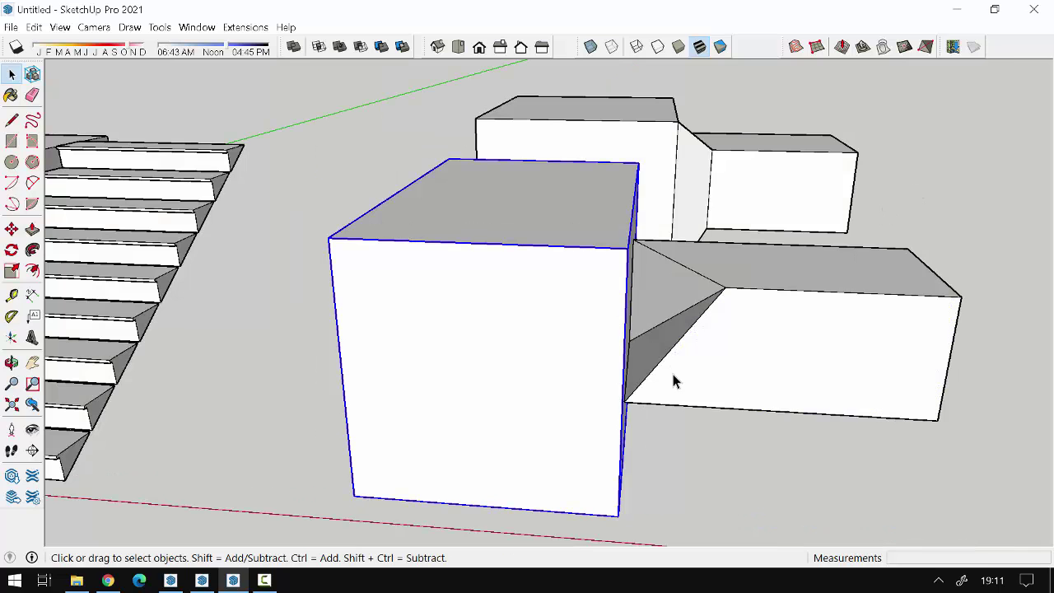
middle_drag(671, 370, 506, 433)
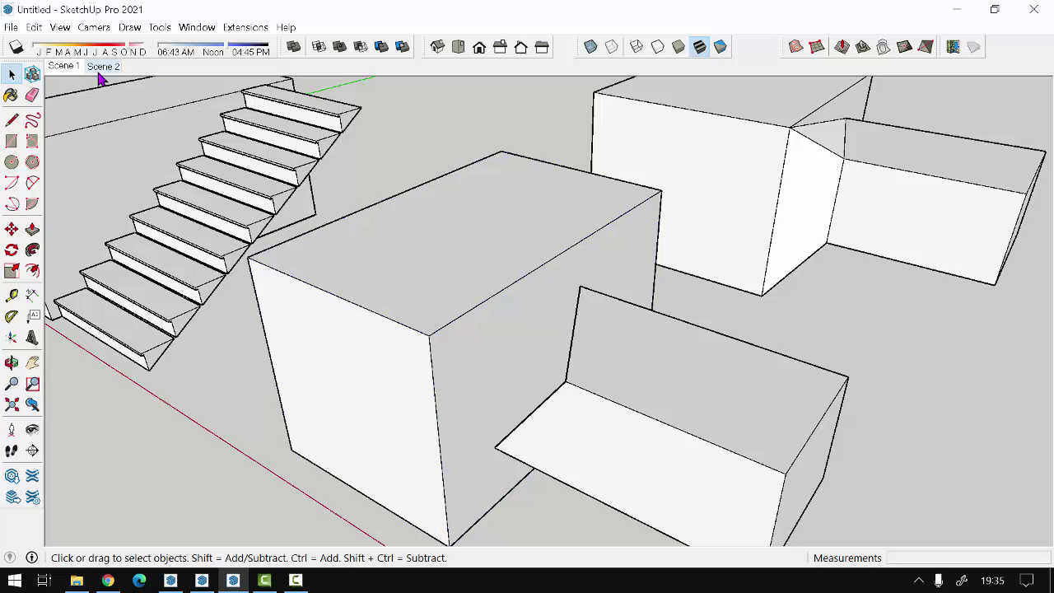
- Switch to Scene 2 and select the boxes on the gray plate
click(105, 68)
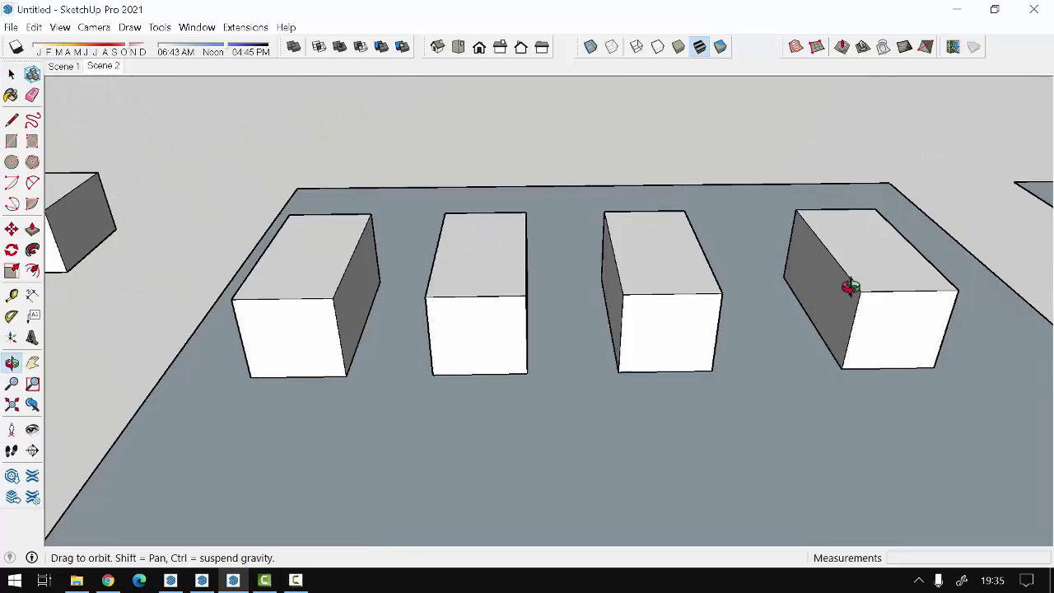
key(space)
click(220, 267)
click(478, 289)
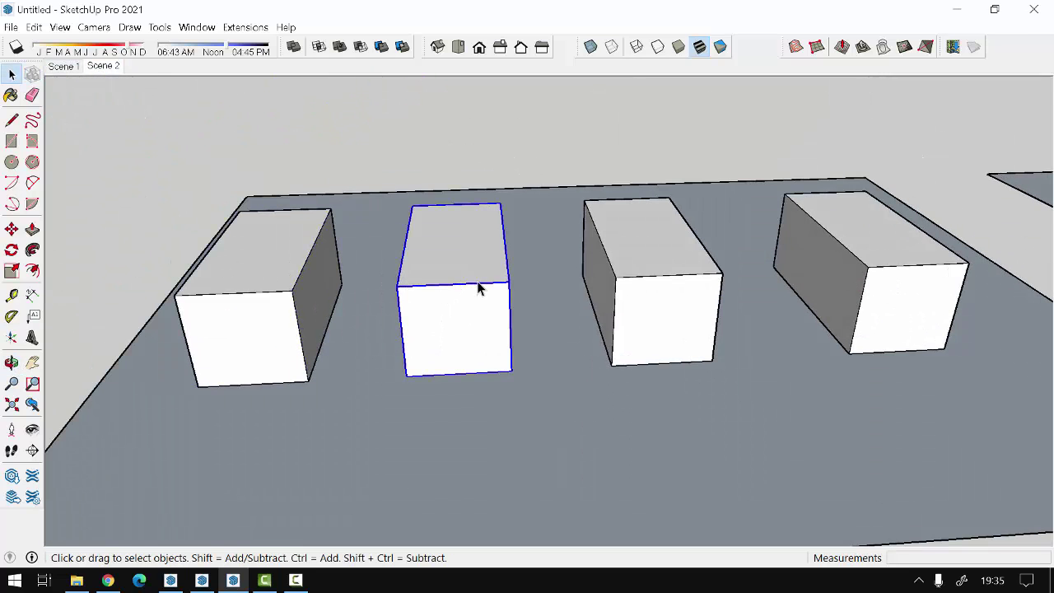
shift+click(708, 270)
shift+click(787, 278)
shift+click(289, 289)
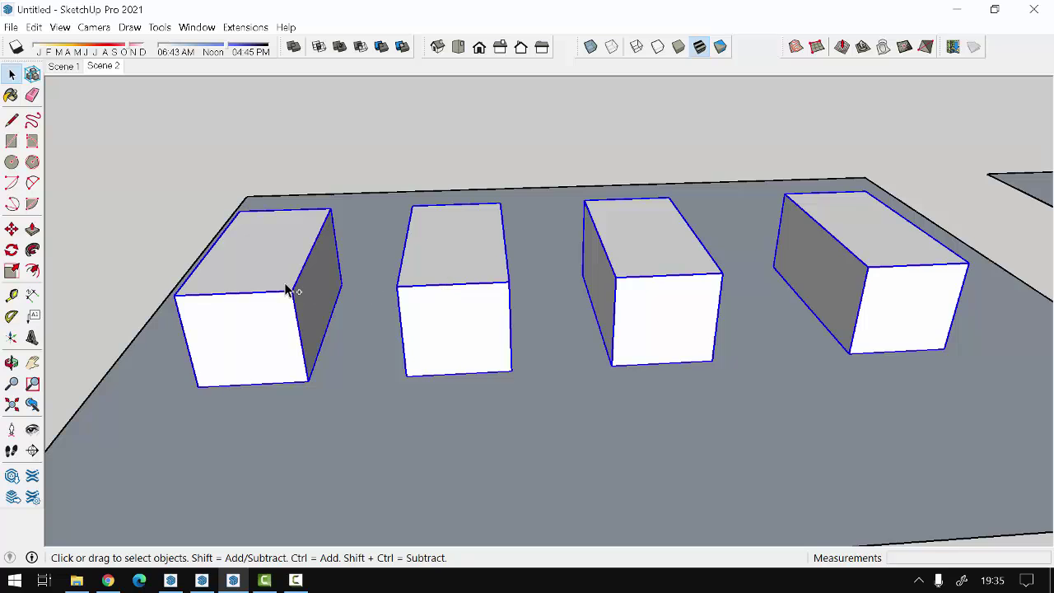
middle_drag(419, 336, 465, 316)
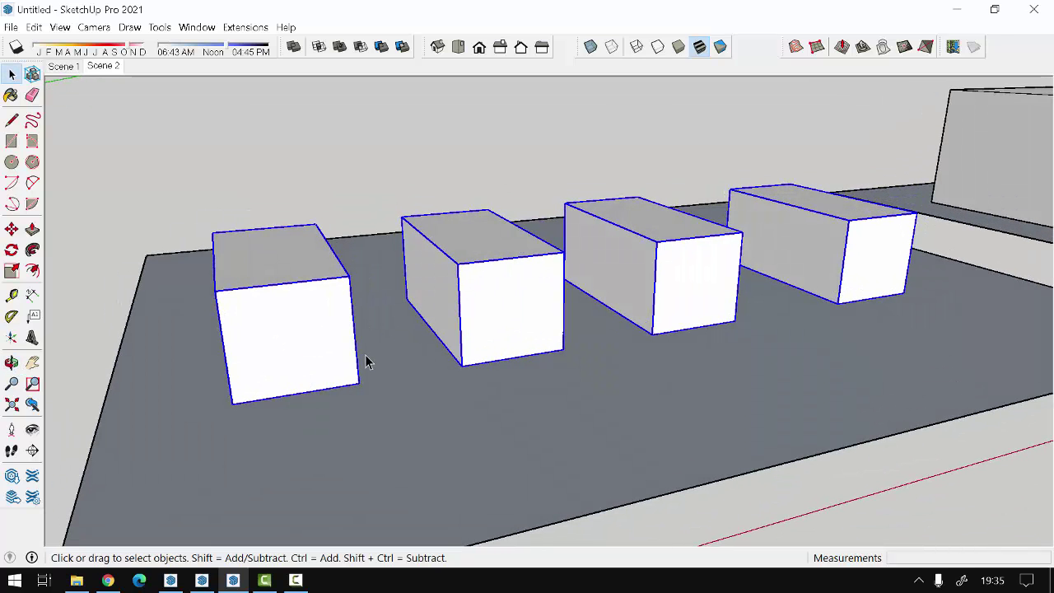
mouse_move(365, 360)
middle_down()
mouse_move(511, 396)
mouse_move(377, 383)
middle_up()
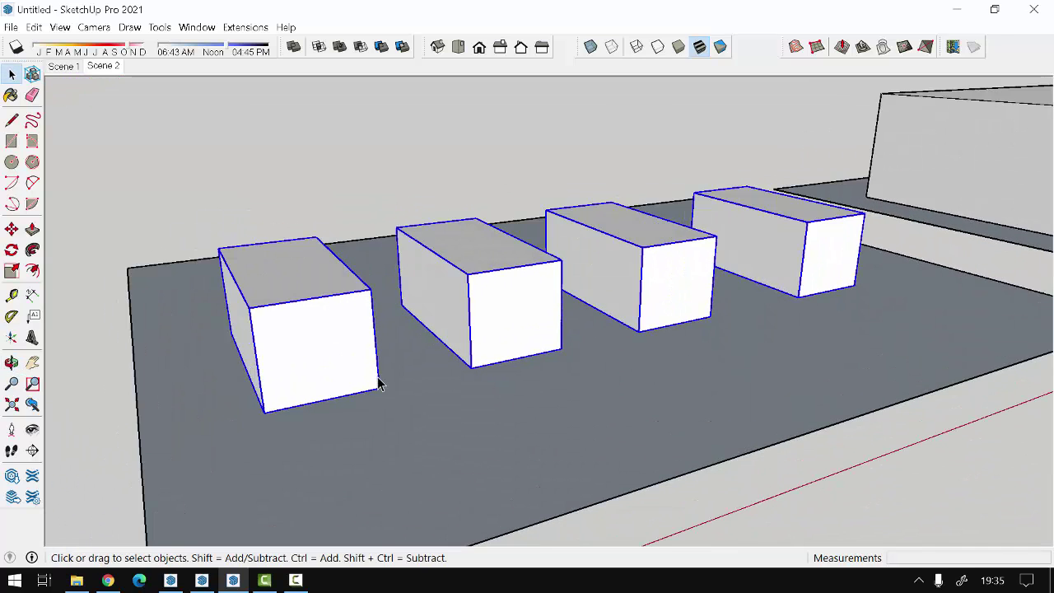
click(365, 341)
ctrl+click(471, 298)
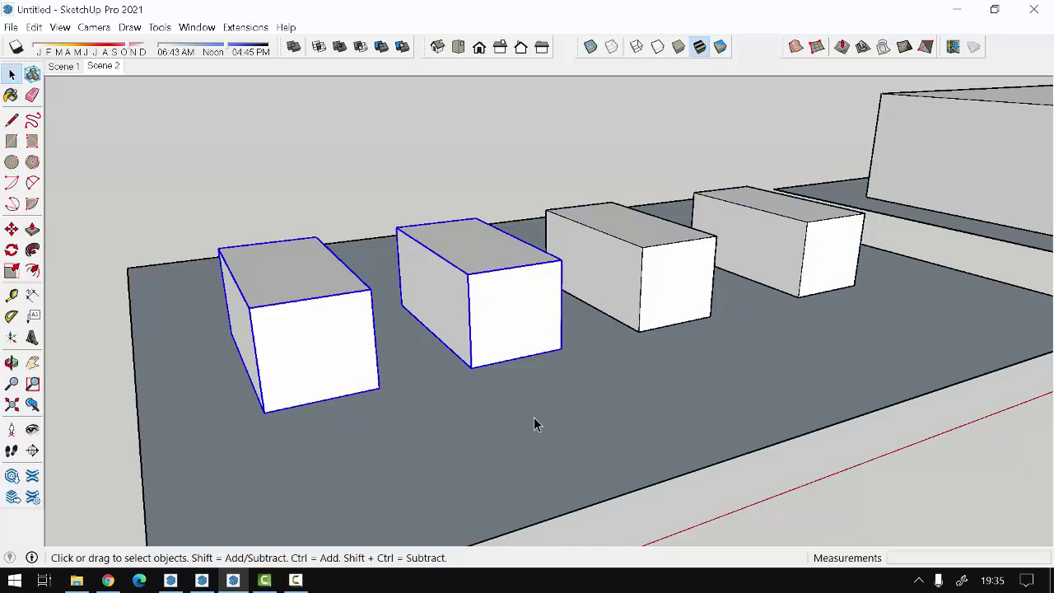
mouse_move(534, 423)
middle_down()
mouse_move(527, 459)
mouse_move(345, 362)
middle_up()
- Push/Pull the left box component's end face so all four copies lengthen
double_click(344, 362)
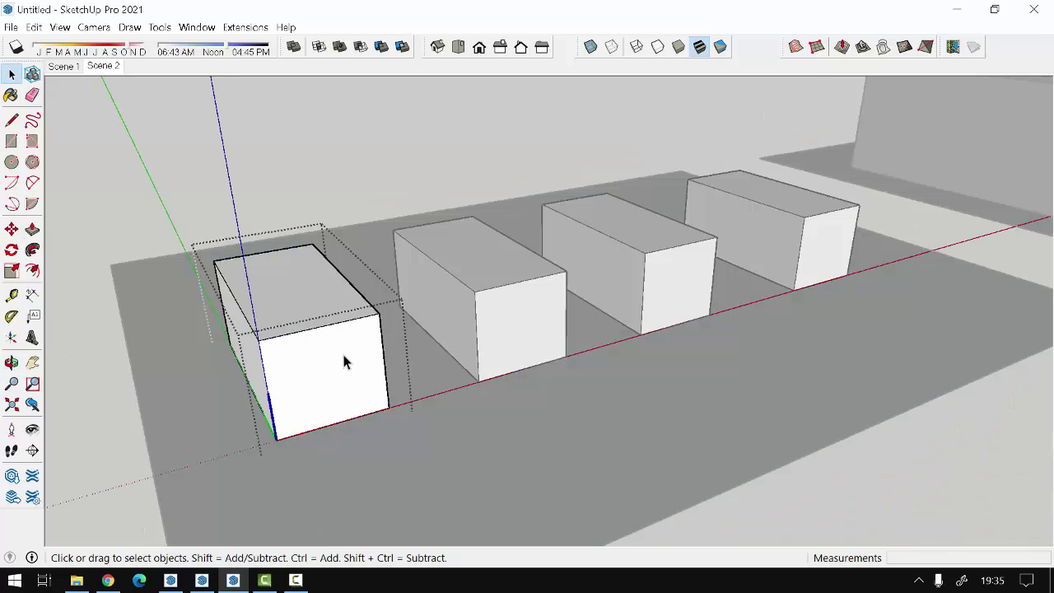
key(p)
mouse_move(344, 362)
mouse_down()
mouse_move(464, 423)
mouse_move(432, 407)
mouse_up()
key(space)
click(400, 271)
middle_drag(307, 328, 553, 325)
click(553, 325)
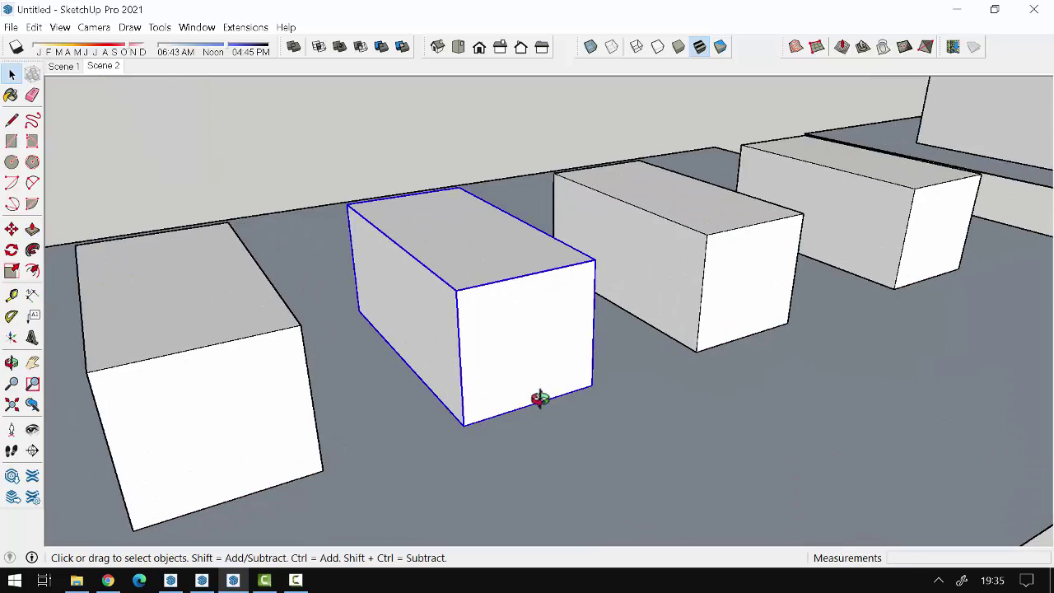
middle_drag(540, 399, 502, 289)
scroll(508, 321, down, 1)
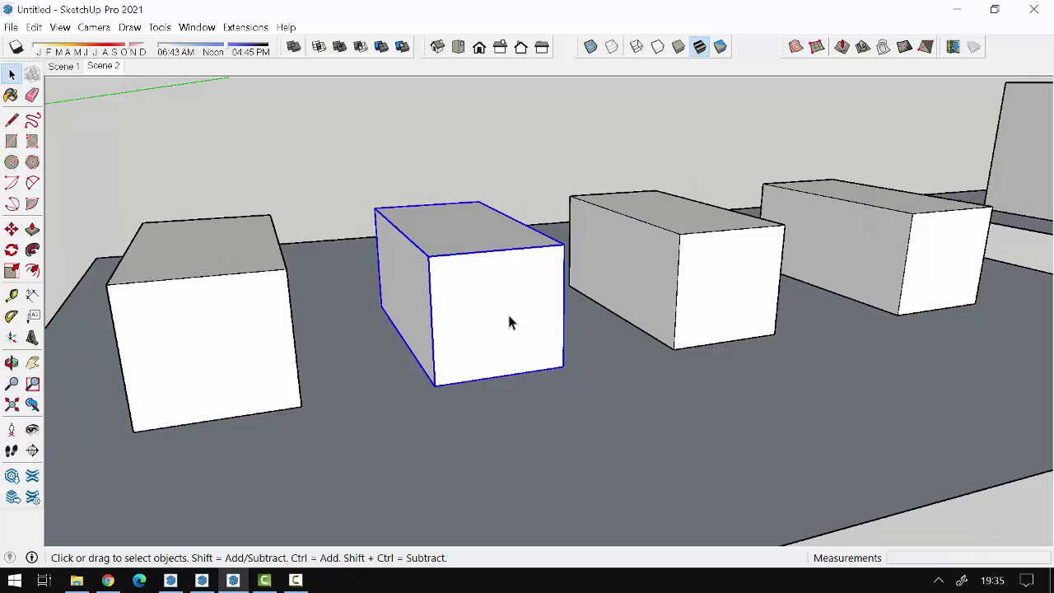
scroll(508, 321, down, 1)
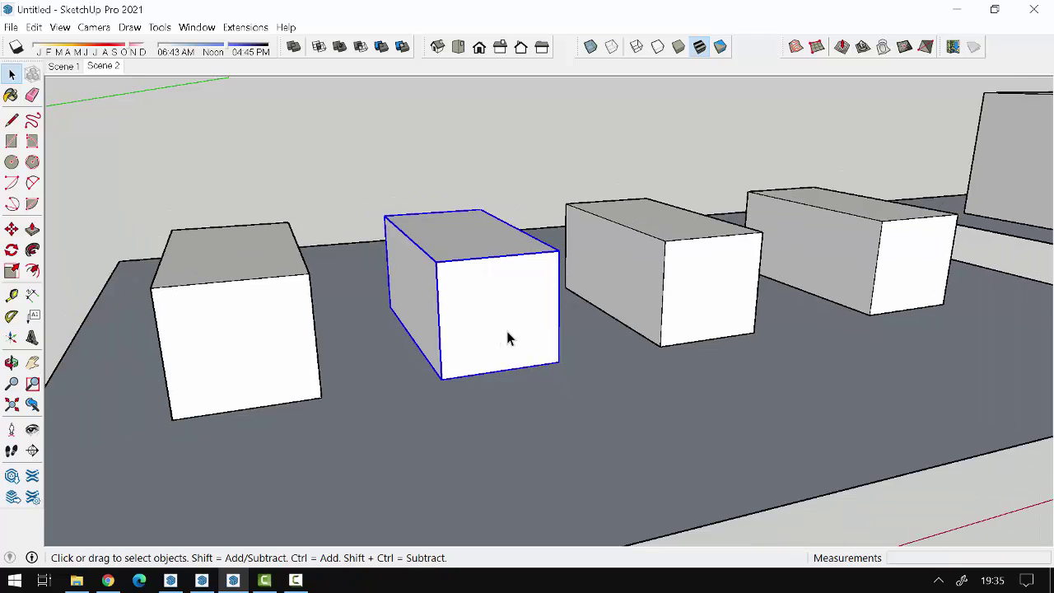
scroll(507, 331, up, 1)
- Make the second box unique, then open it and cancel a pull on its front face
right_click(490, 326)
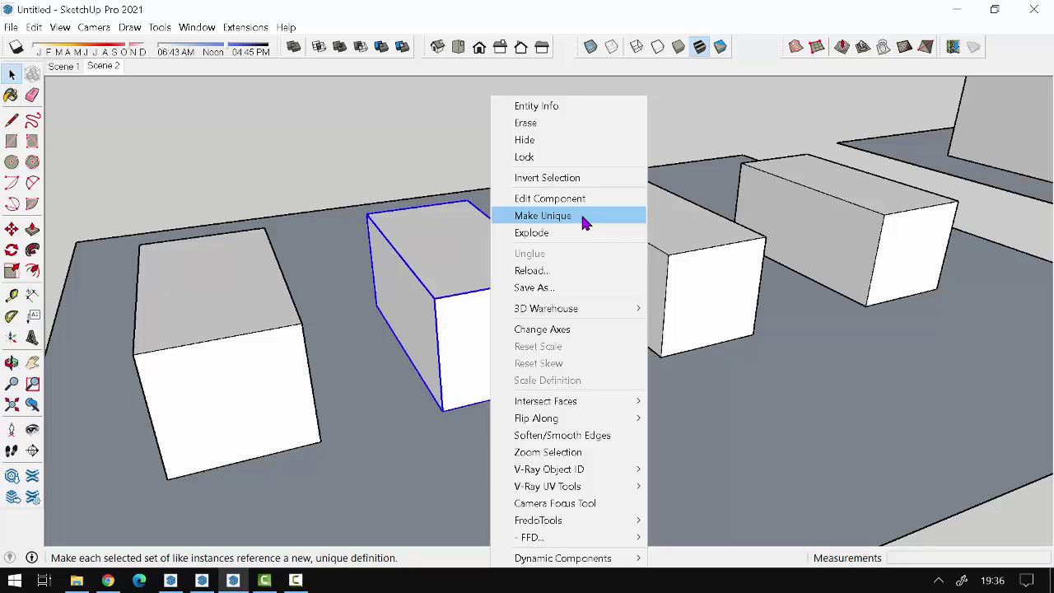
click(583, 215)
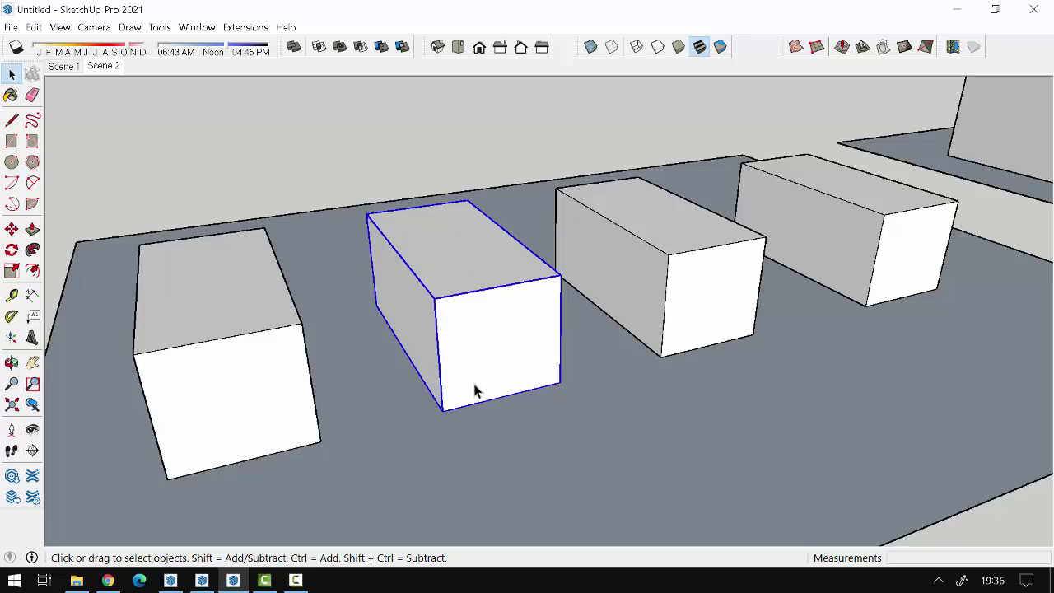
key(o)
key(space)
double_click(500, 354)
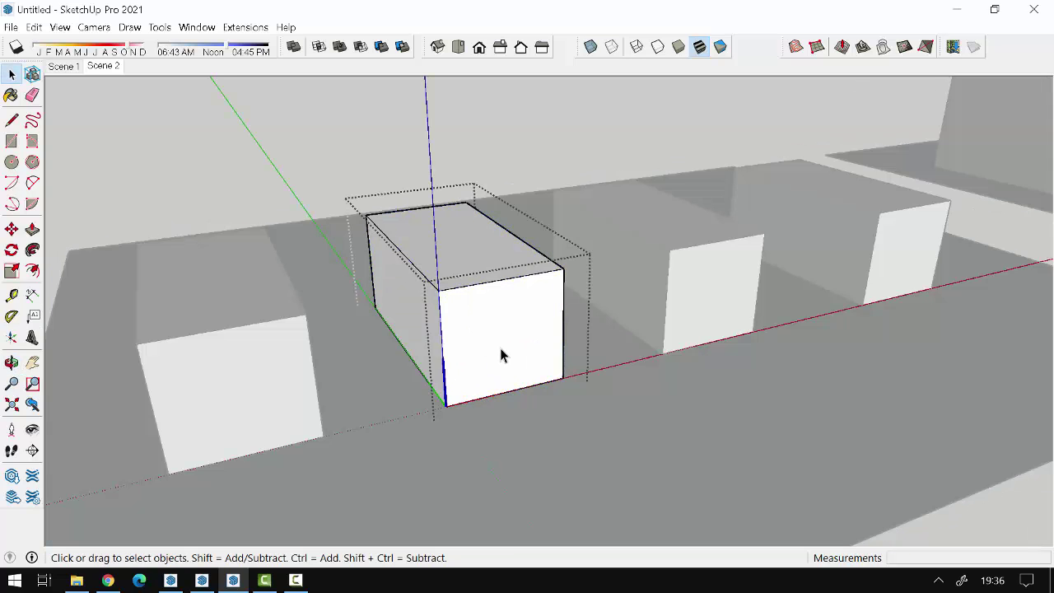
key(p)
click(501, 347)
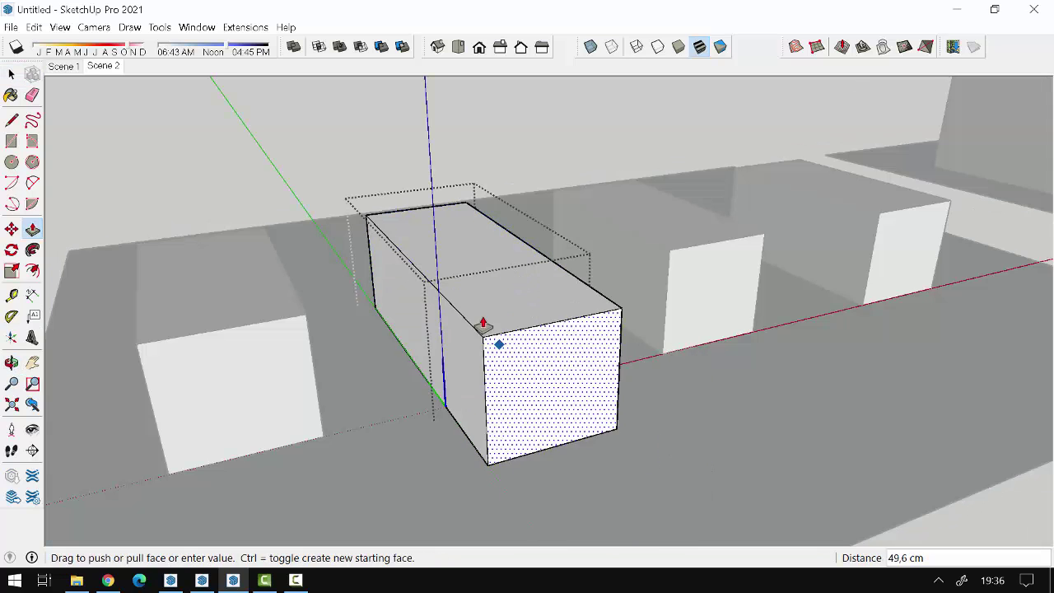
key(Escape)
key(space)
click(587, 405)
- Open and close the third box, then select the first, third and fourth boxes
double_click(691, 299)
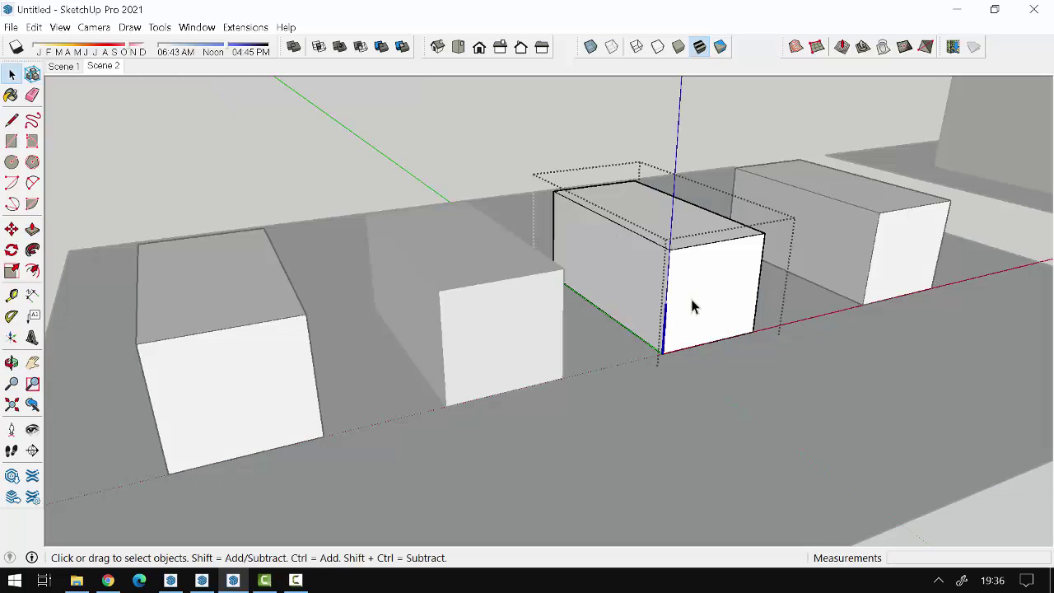
click(321, 416)
click(285, 393)
ctrl+click(652, 271)
ctrl+click(821, 228)
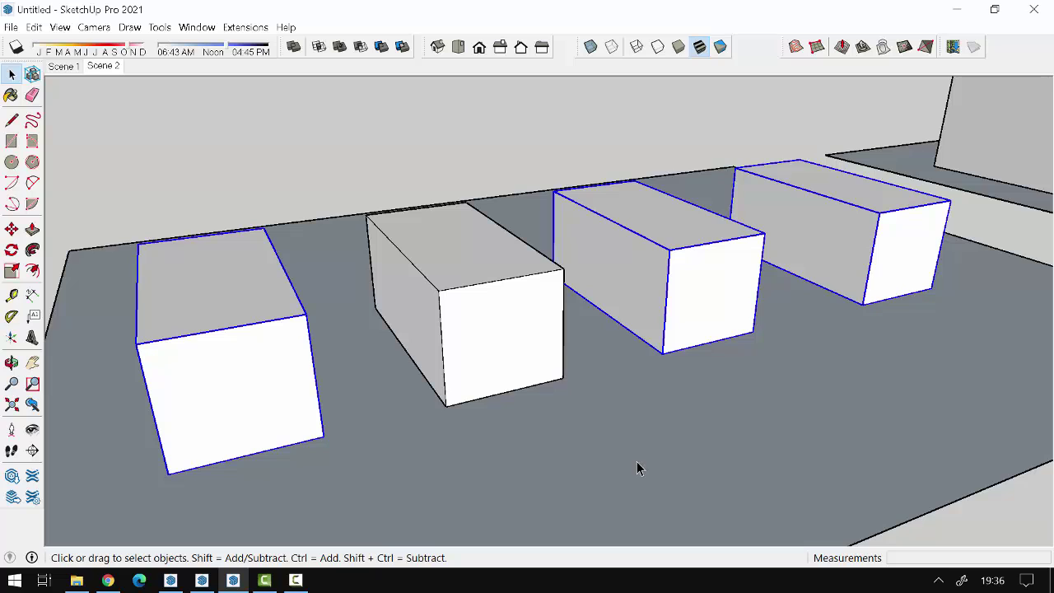
click(524, 293)
click(249, 344)
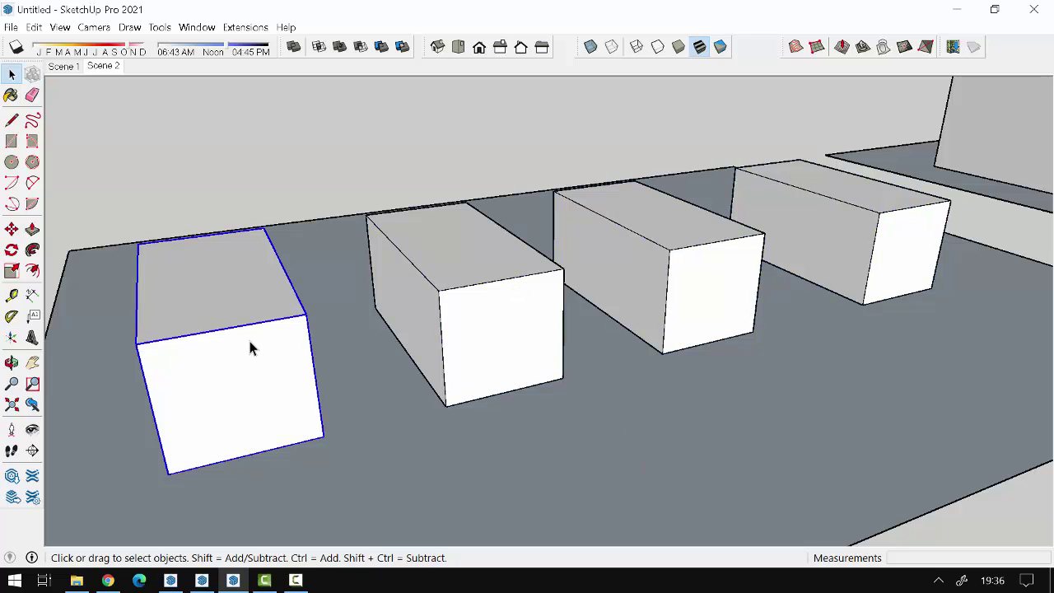
ctrl+click(679, 285)
ctrl+click(880, 258)
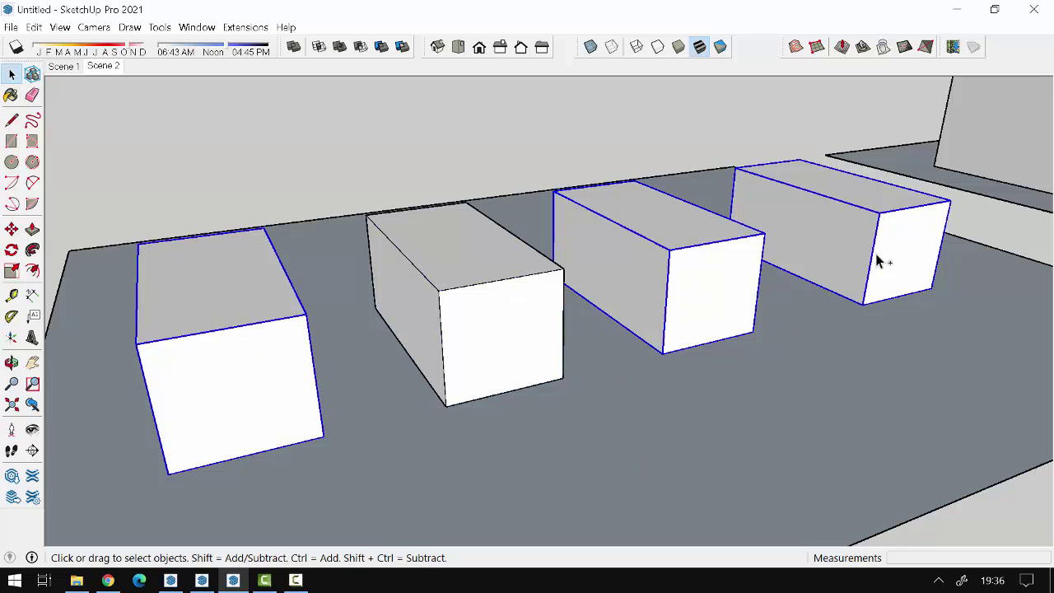
- Open the third box, cancel the pull on its front face, and exit editing
double_click(664, 337)
key(p)
mouse_move(711, 299)
mouse_down()
mouse_move(789, 346)
mouse_move(897, 436)
mouse_move(743, 327)
mouse_move(784, 388)
mouse_move(767, 339)
mouse_move(804, 391)
mouse_up()
key(Escape)
key(space)
click(432, 164)
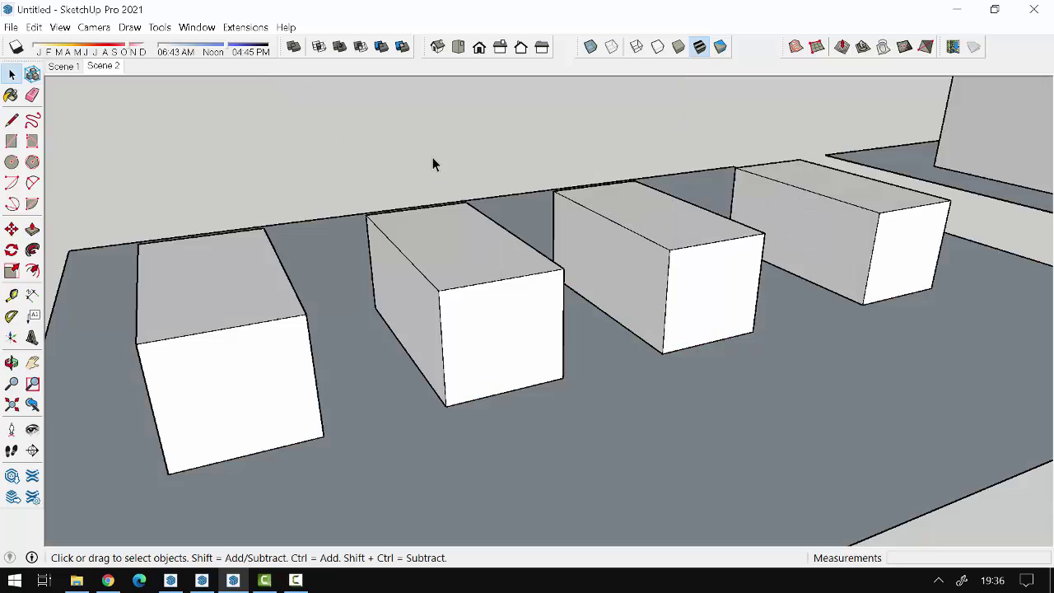
- Open the middle box component via Edit Component, exit, and reselect the second box
right_click(483, 309)
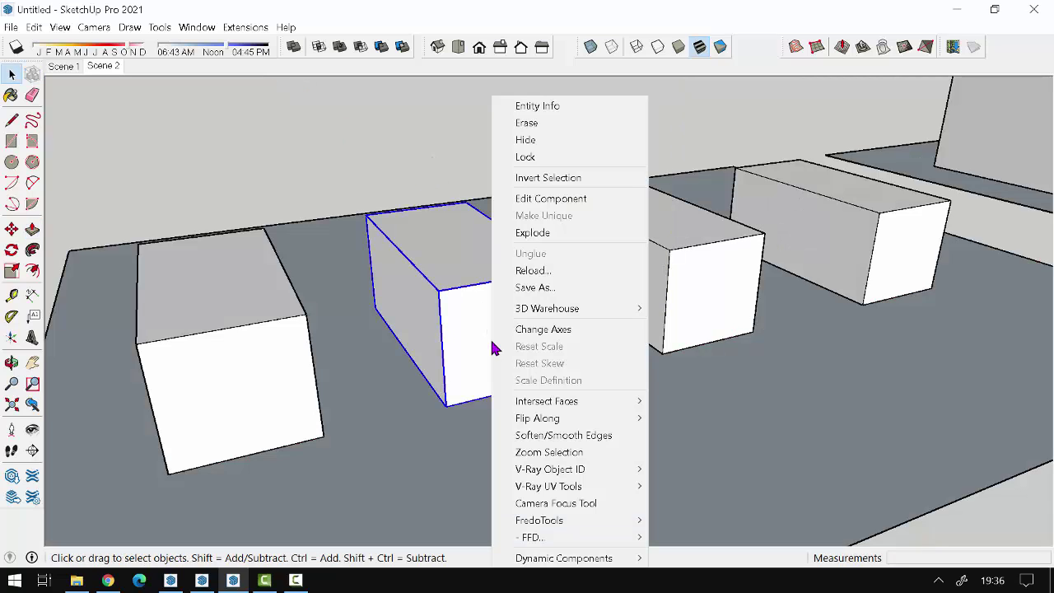
click(587, 201)
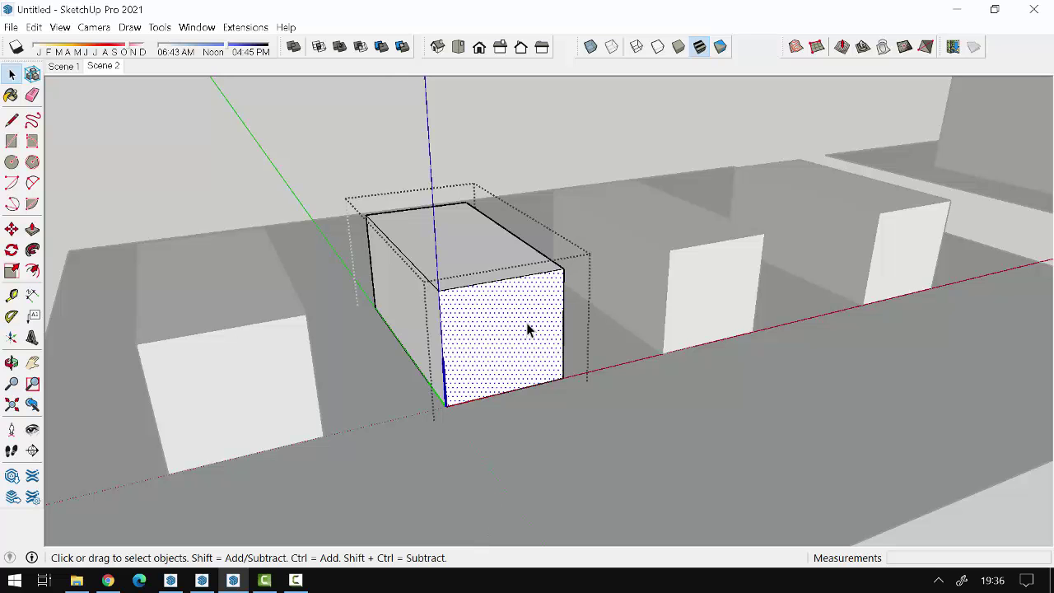
key(Page_Down)
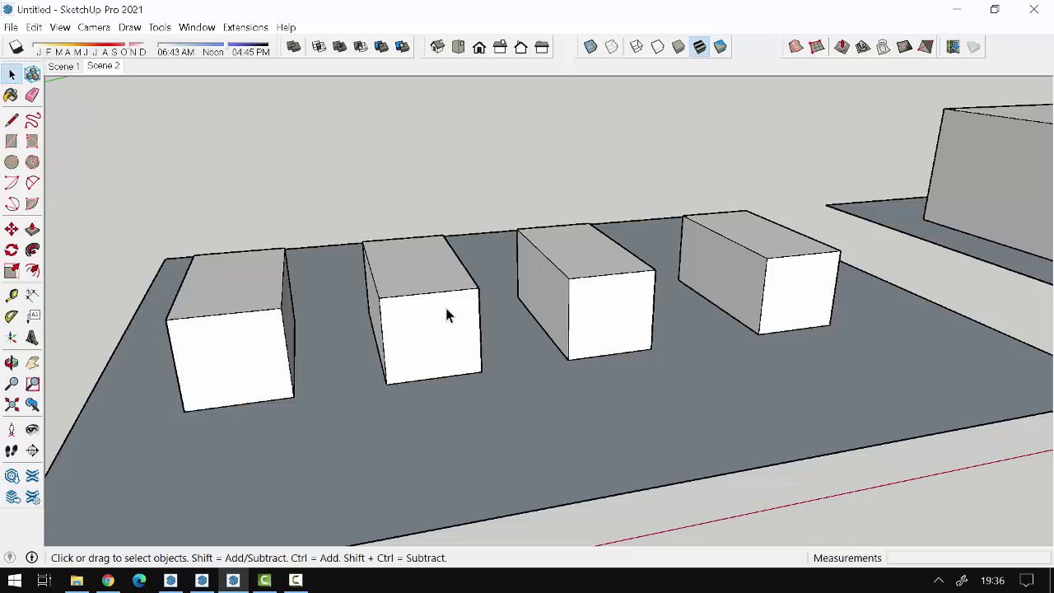
click(405, 318)
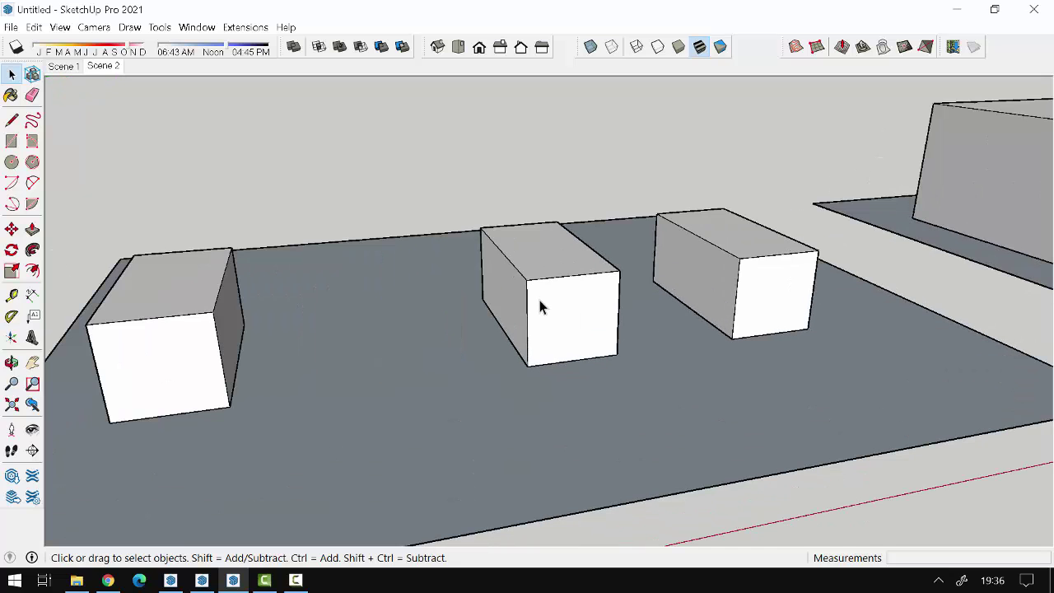
click(540, 299)
- Copy the second box 326,8 cm to the left with Move and Ctrl
key(m)
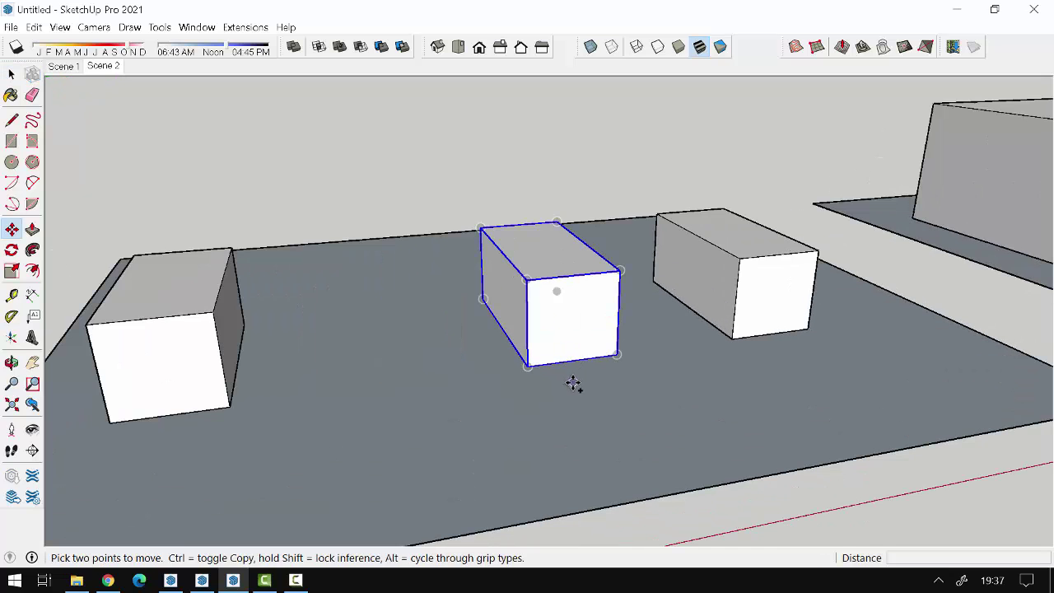
key(ctrl)
click(575, 378)
click(385, 405)
middle_drag(384, 405, 494, 384)
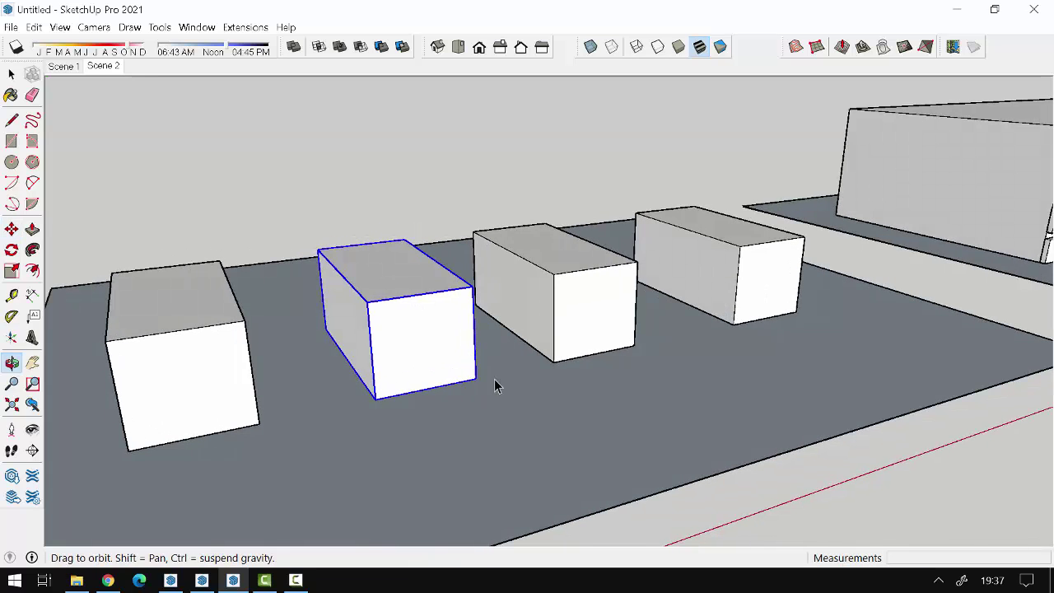
key(space)
click(188, 359)
click(680, 296)
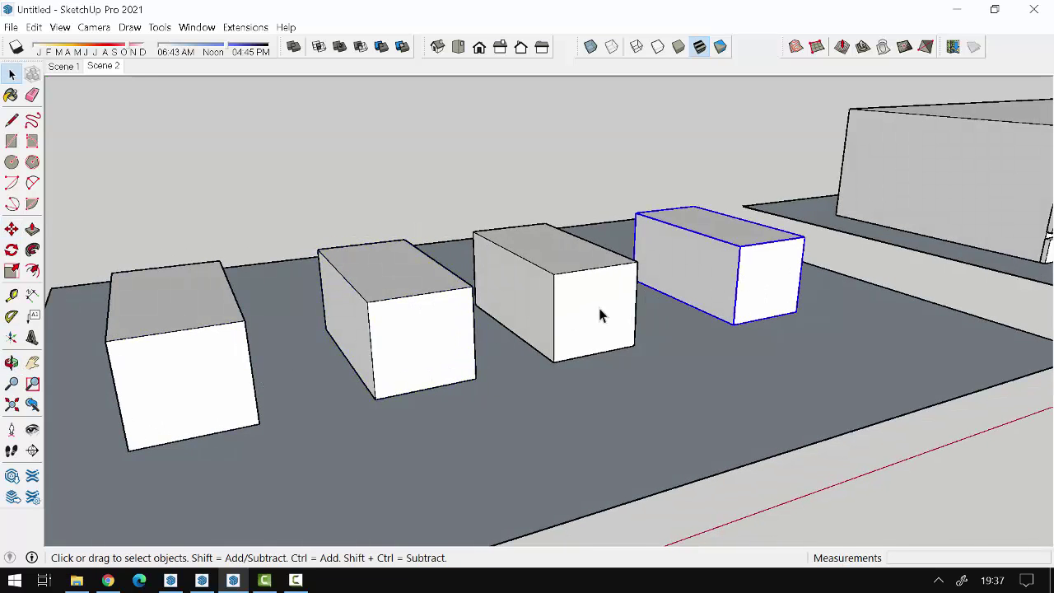
click(224, 362)
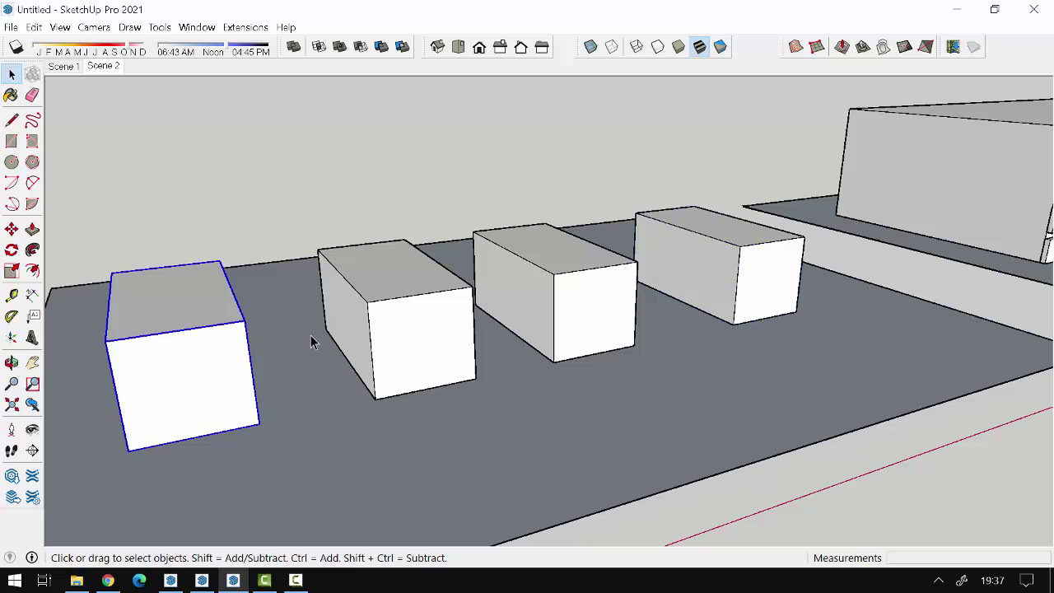
ctrl+click(393, 348)
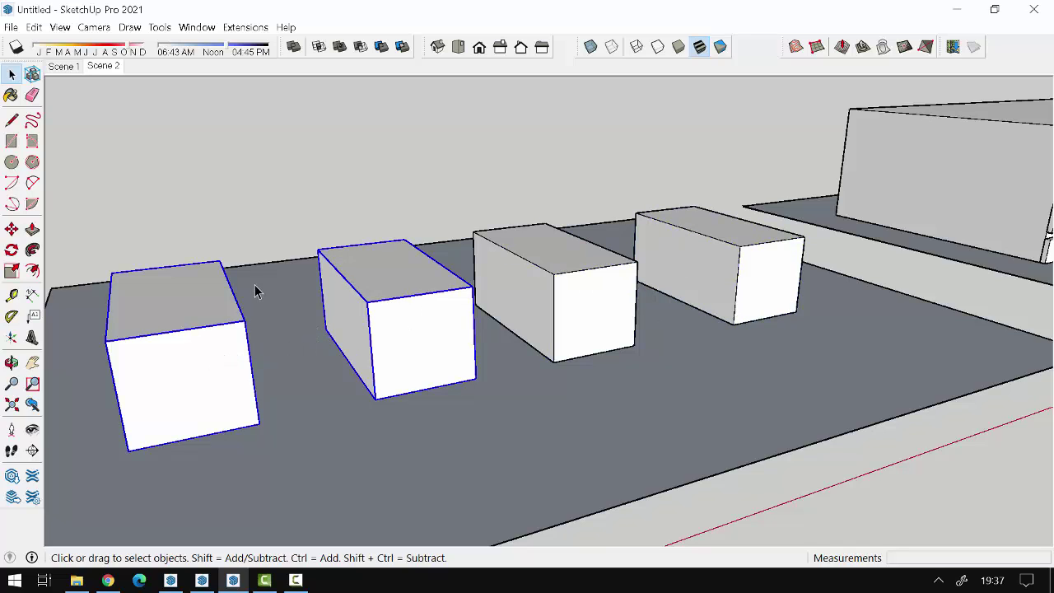
- Select the leftmost and third boxes and apply Make Unique to both
click(215, 375)
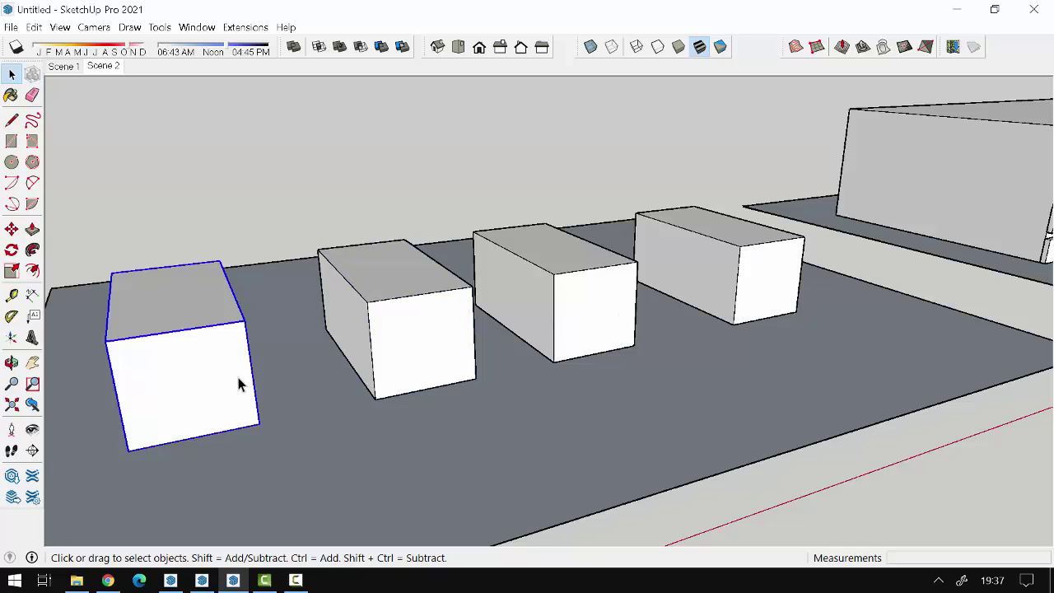
ctrl+click(612, 316)
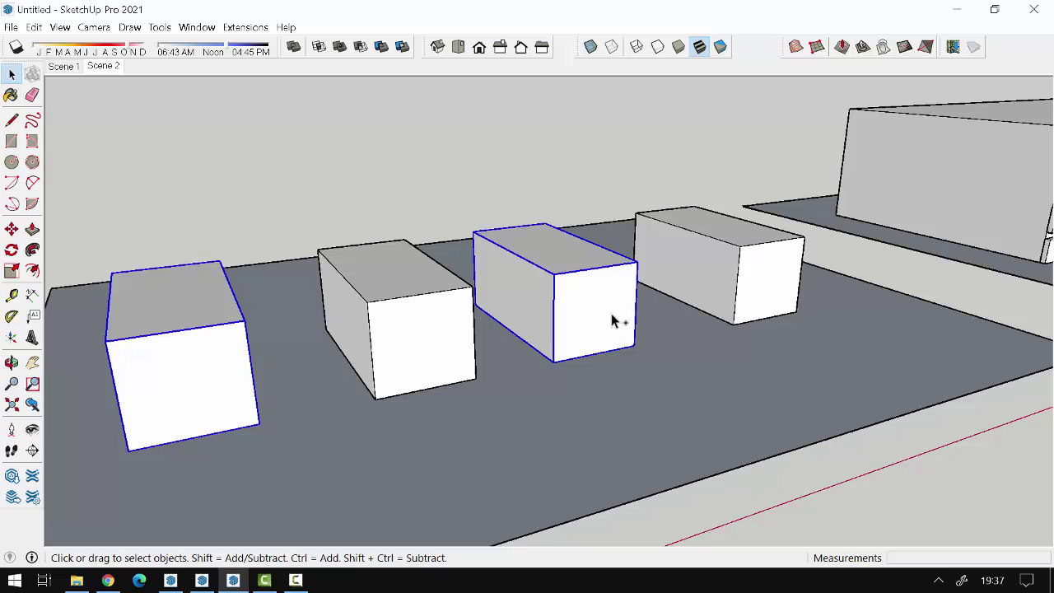
right_click(540, 326)
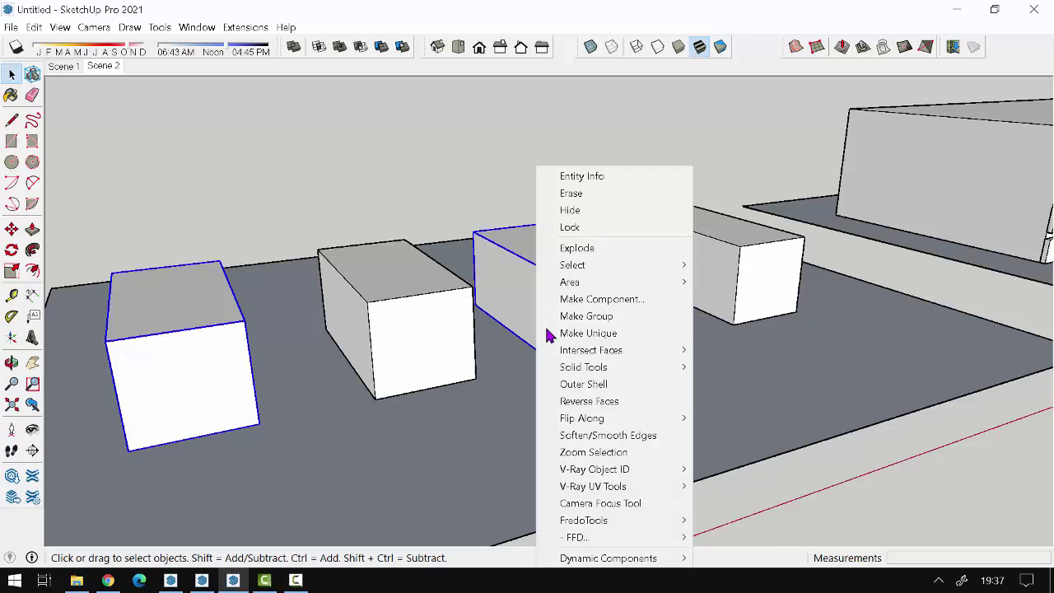
click(630, 333)
mouse_move(452, 530)
middle_down()
mouse_move(519, 420)
mouse_move(607, 313)
middle_up()
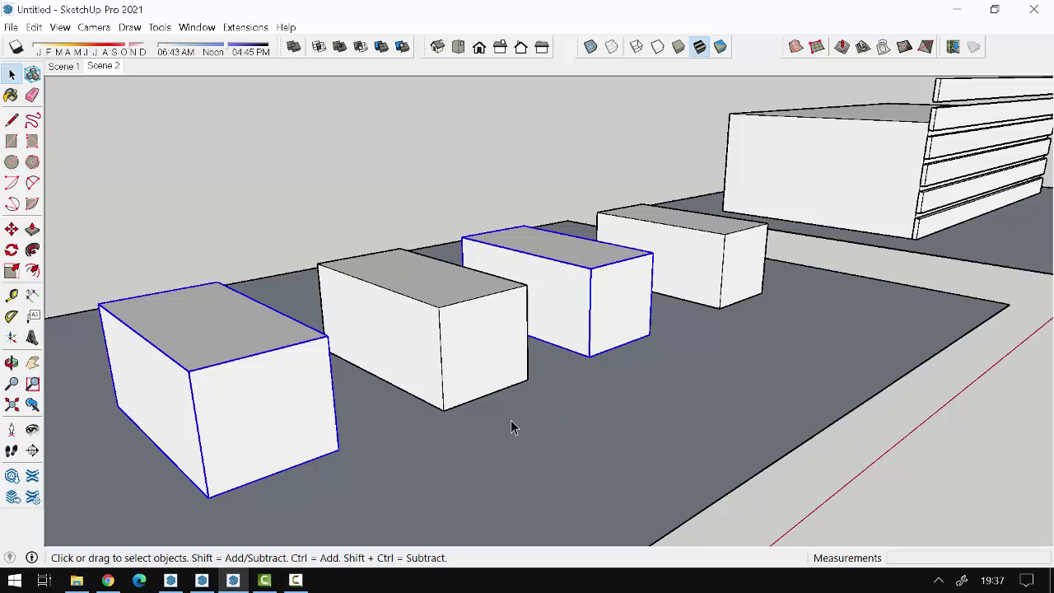
scroll(511, 420, down, 3)
scroll(464, 357, up, 6)
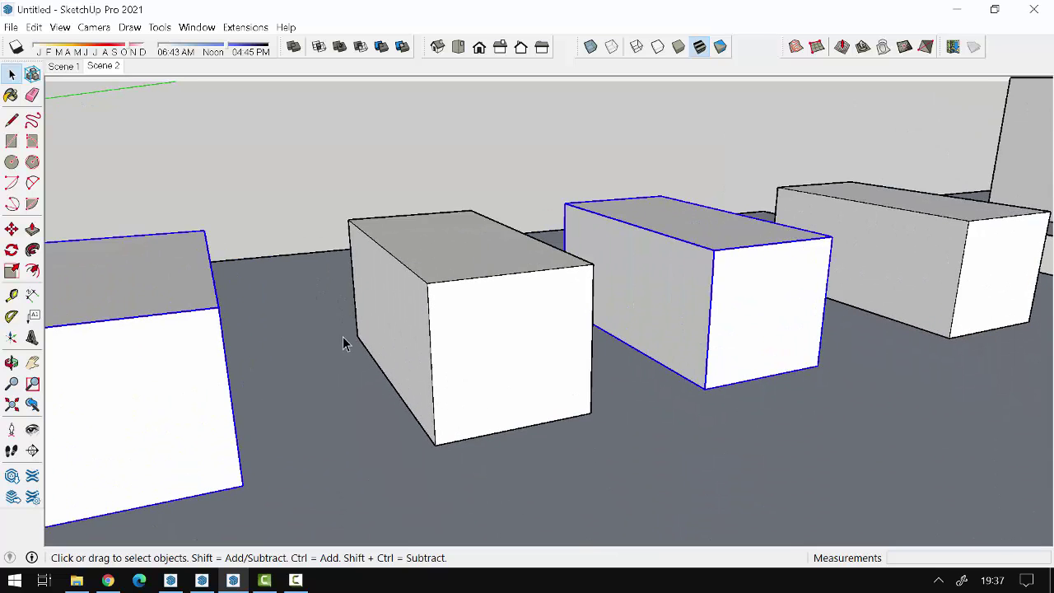
click(221, 336)
scroll(511, 336, down, 2)
scroll(528, 338, down, 2)
scroll(495, 412, down, 2)
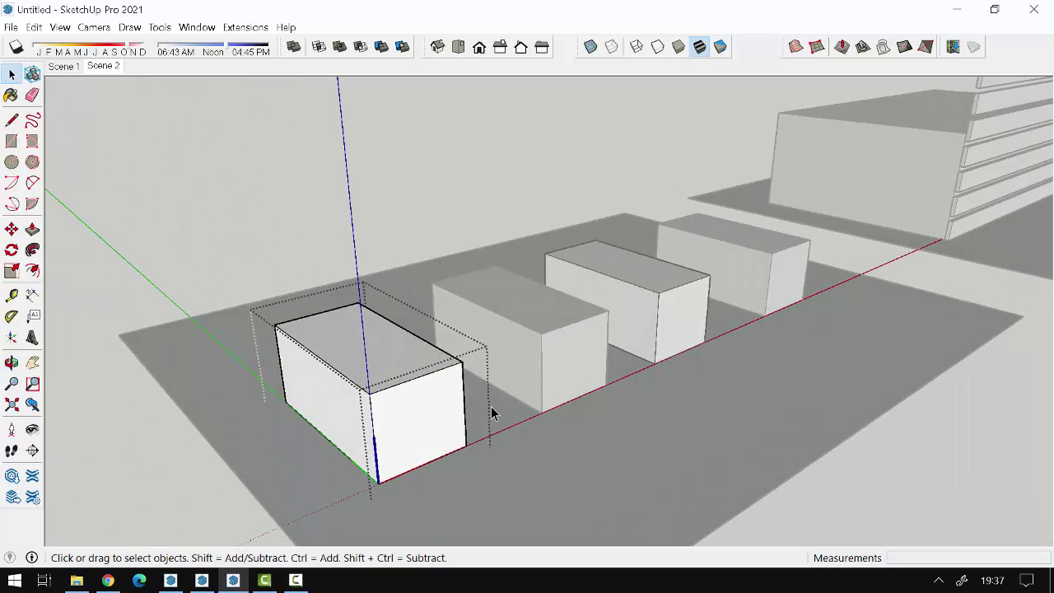
key(p)
click(452, 419)
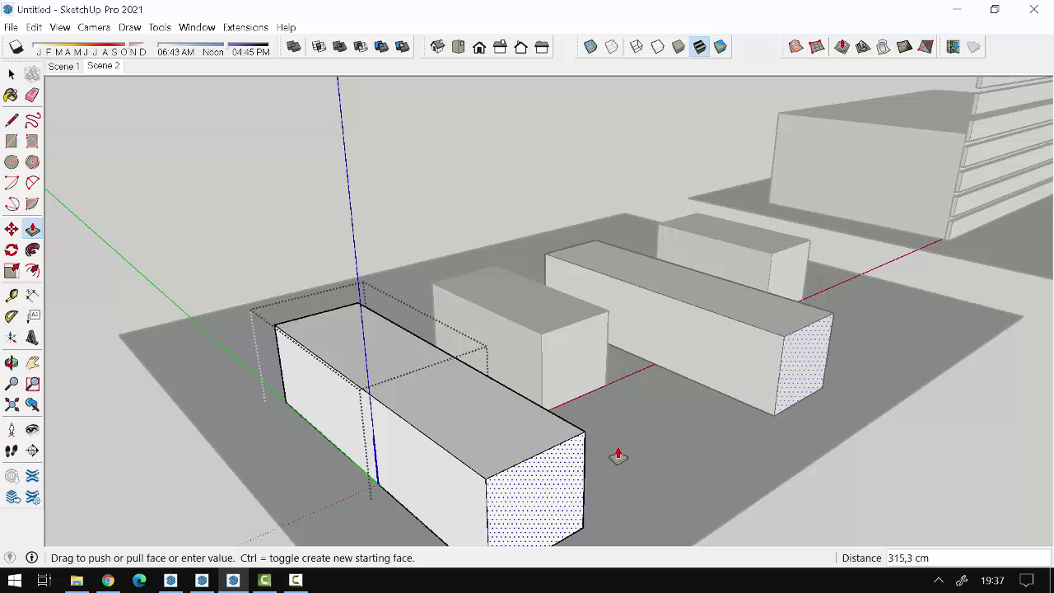
key(ctrl+z)
key(space)
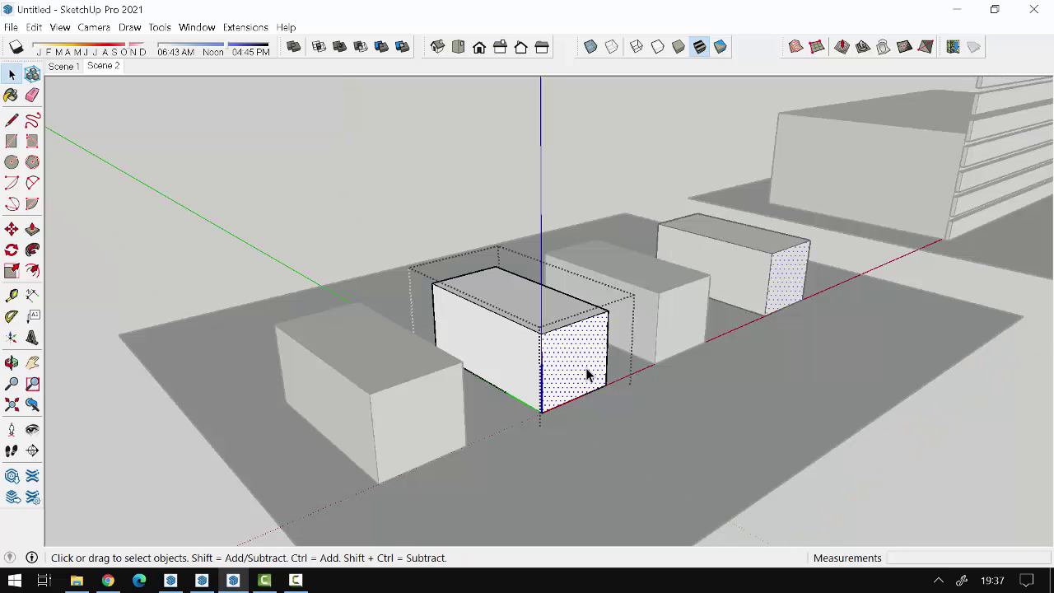
key(p)
click(588, 375)
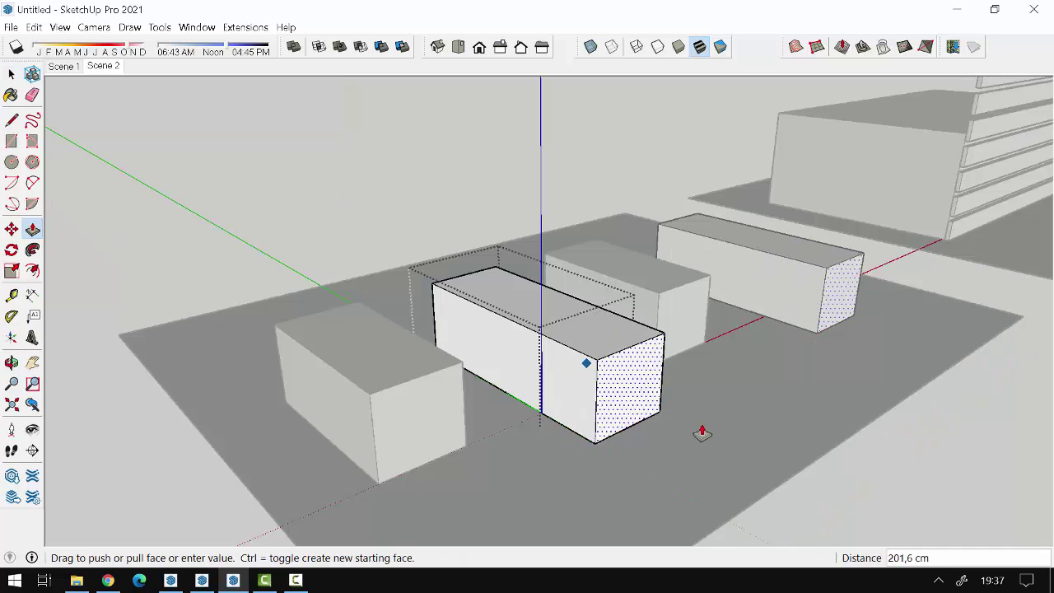
key(Escape)
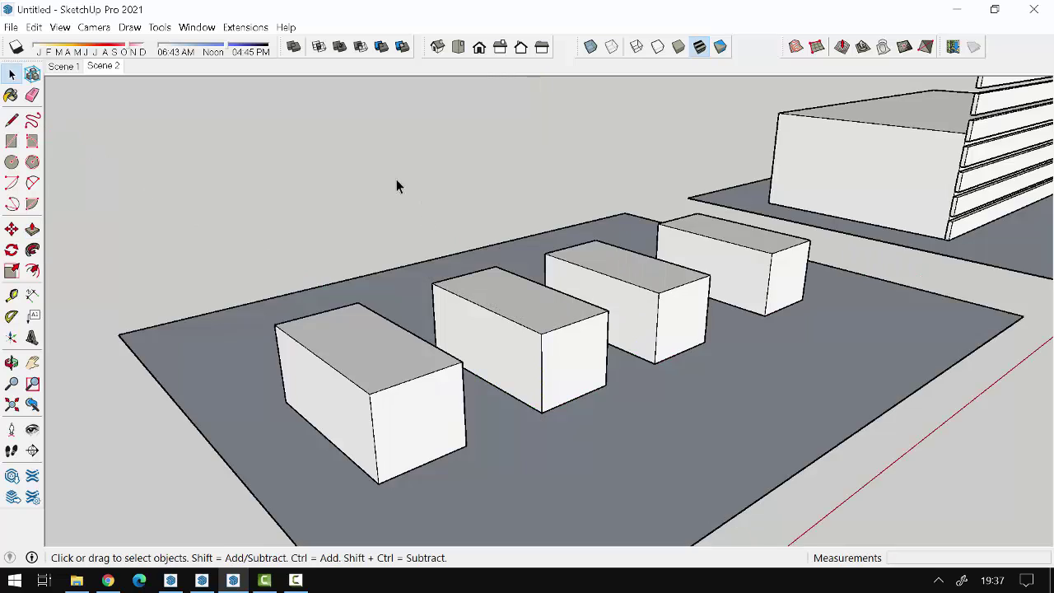
middle_drag(396, 179, 541, 407)
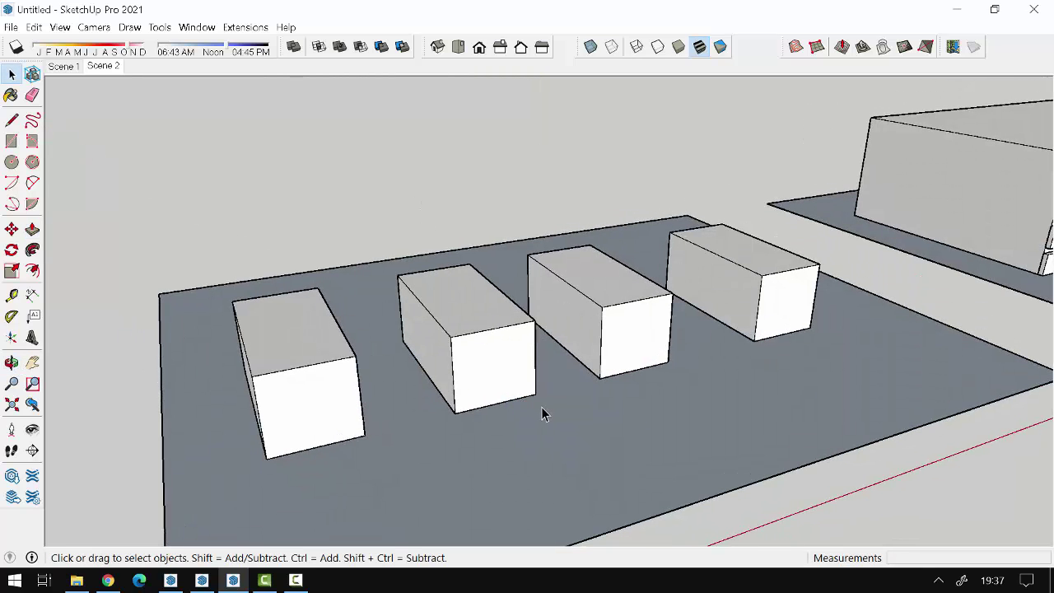
scroll(543, 403, down, 2)
- Select the first and third boxes and apply Make Group
scroll(547, 401, down, 3)
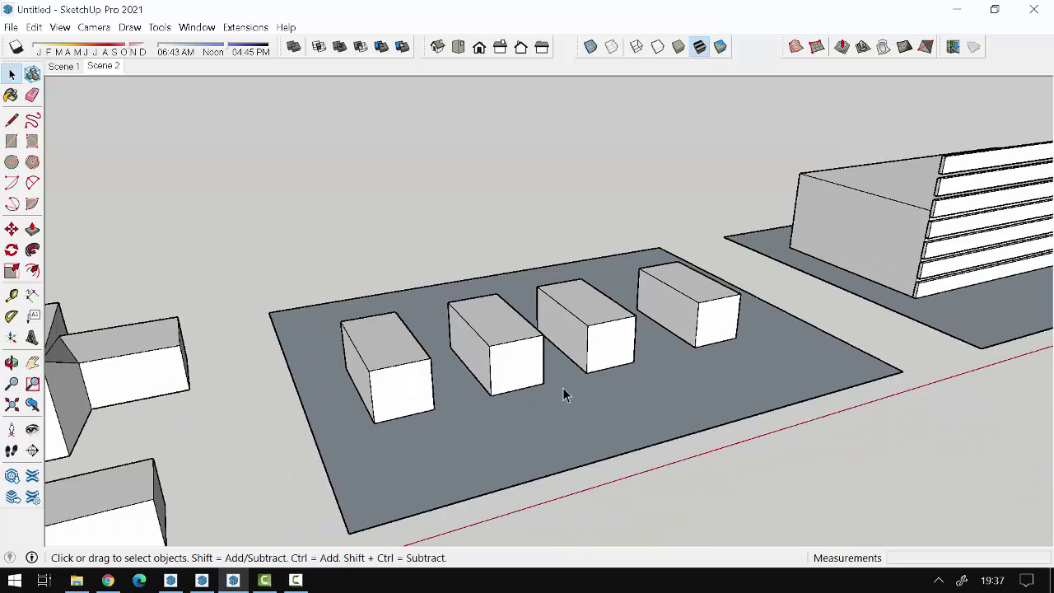
scroll(576, 354, up, 6)
scroll(580, 336, down, 2)
click(341, 402)
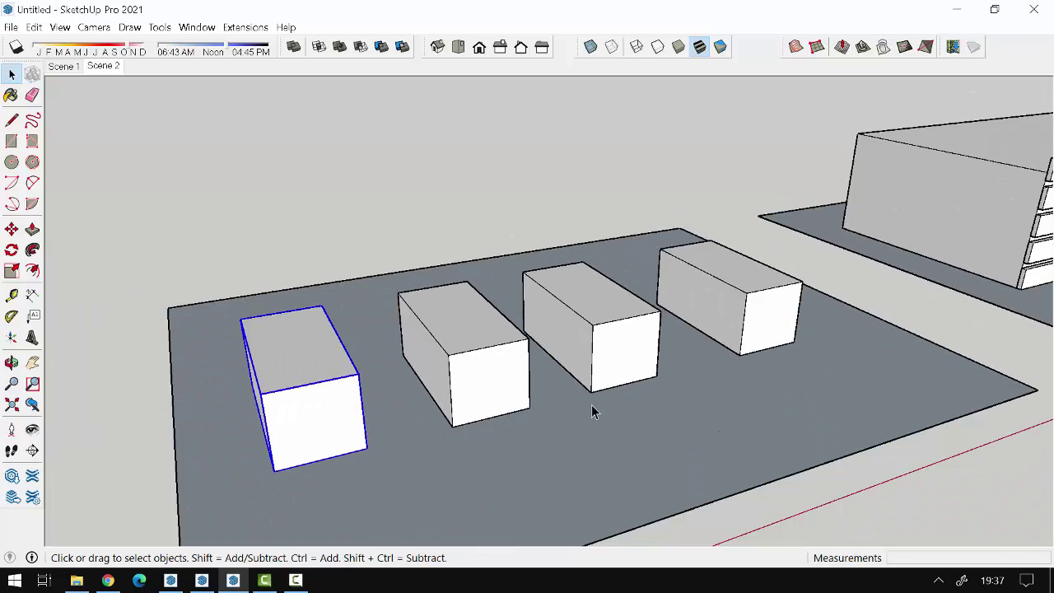
ctrl+click(625, 360)
middle_drag(470, 396, 556, 322)
right_click(585, 184)
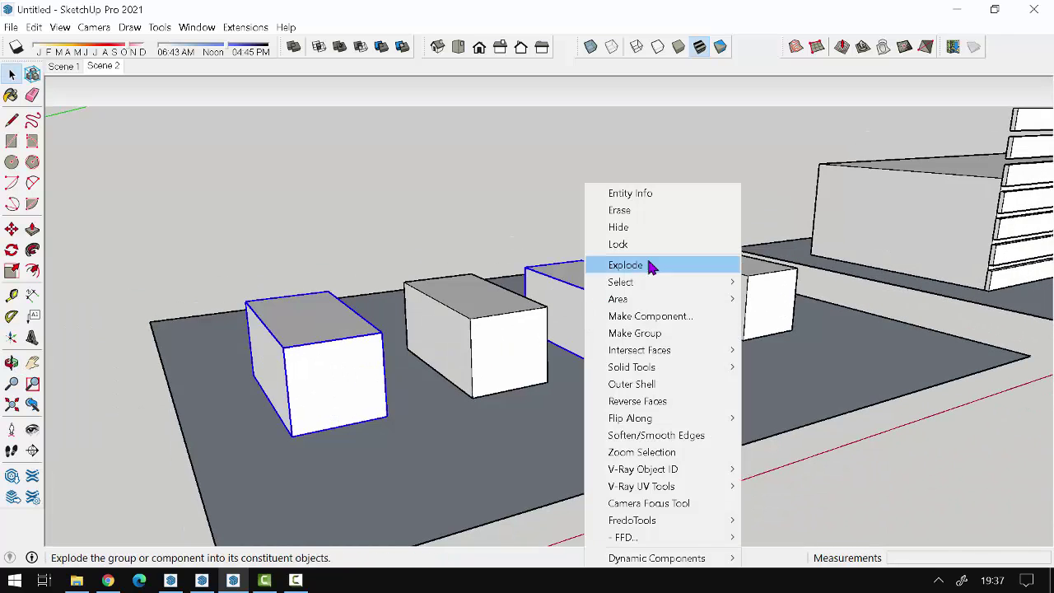
click(653, 335)
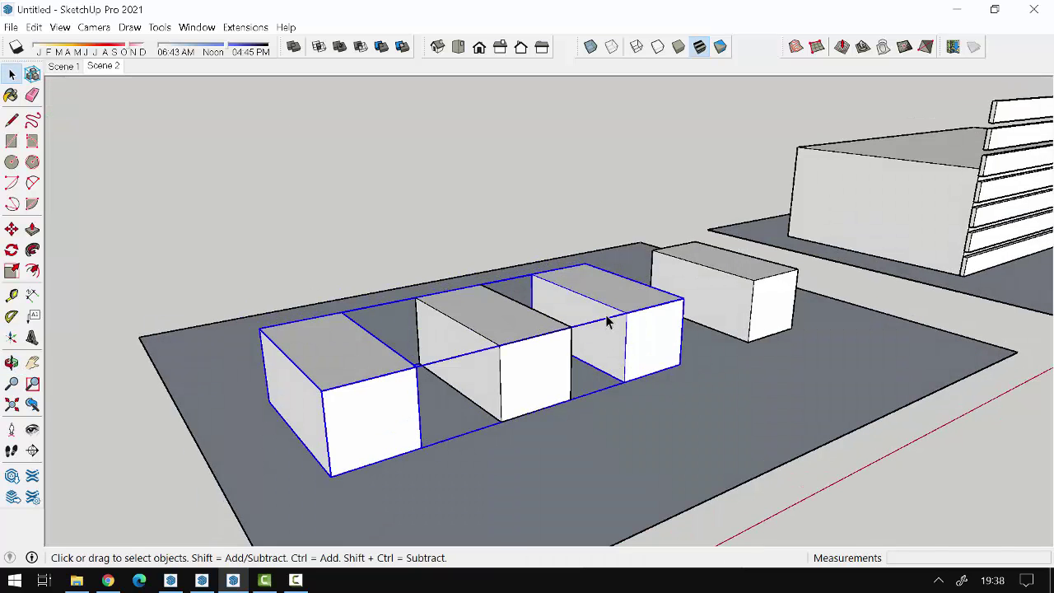
- Open the new group to check it, then exit back to the whole model
double_click(642, 363)
mouse_move(642, 362)
middle_down()
mouse_move(588, 363)
mouse_move(153, 272)
mouse_move(602, 388)
mouse_move(607, 404)
middle_up()
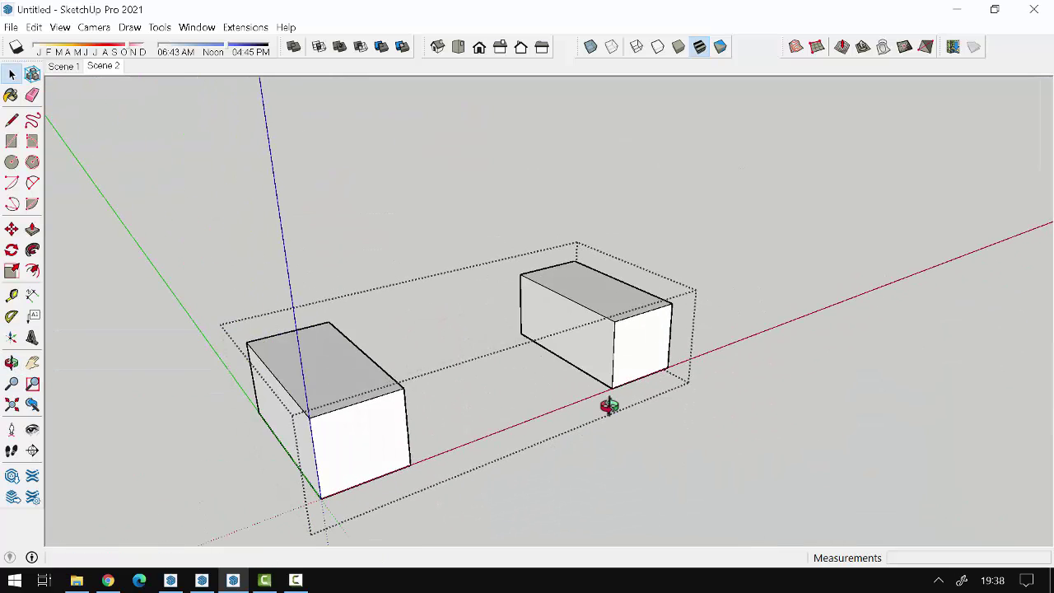
key(Page_Down)
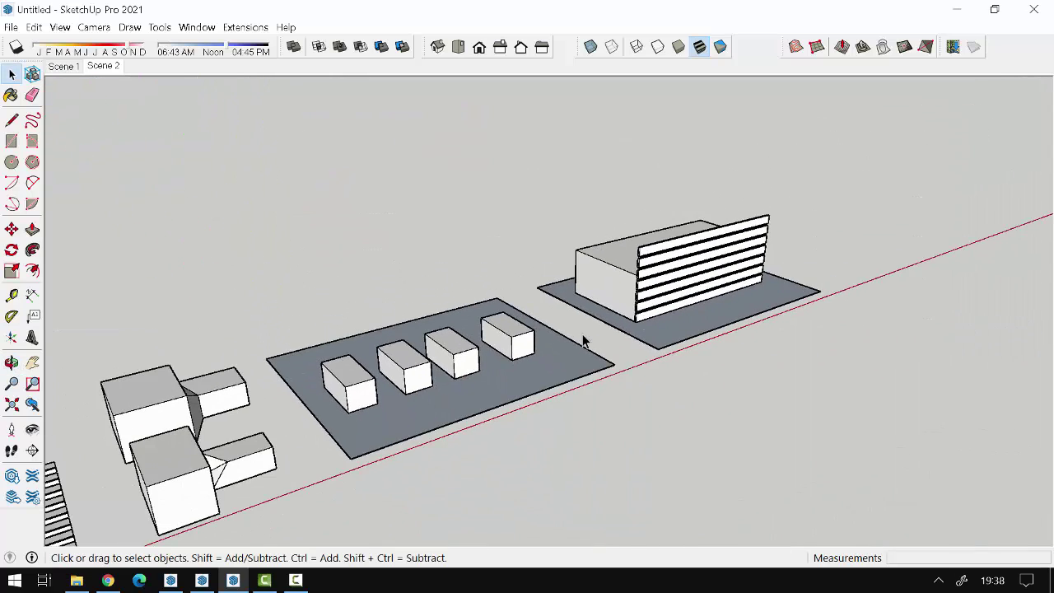
scroll(772, 231, up, 2)
scroll(772, 231, up, 4)
scroll(612, 358, down, 1)
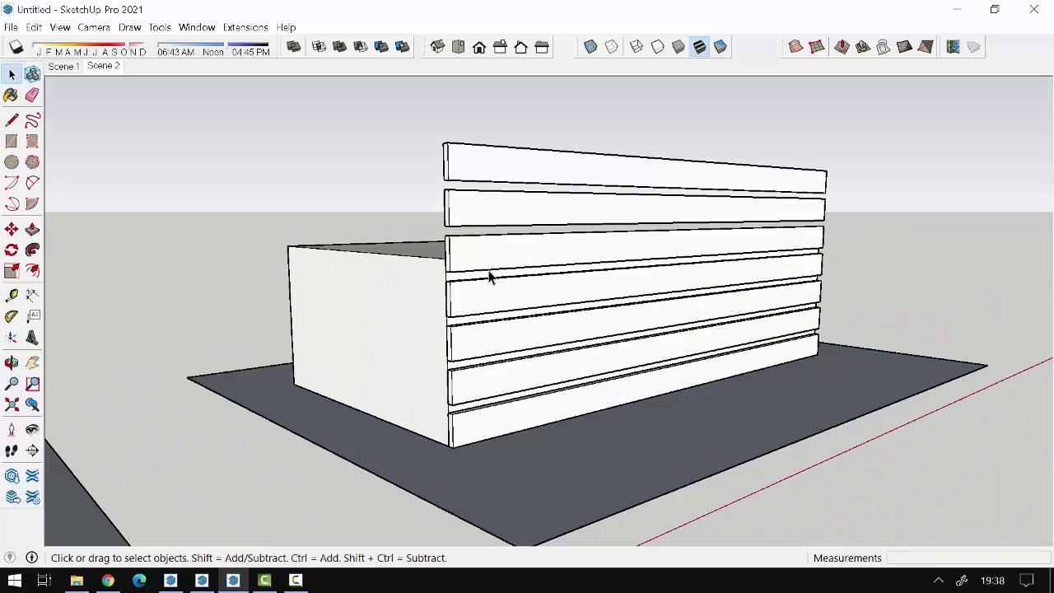
- Select the building's solid left block and each of its slats in turn to inspect them
middle_drag(490, 277, 527, 324)
click(496, 277)
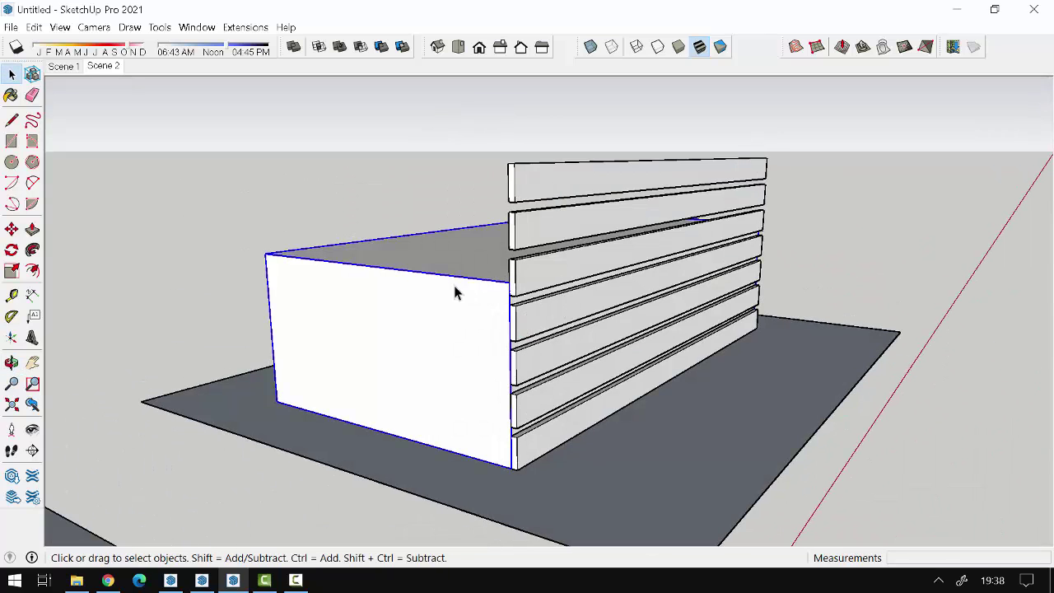
click(533, 263)
click(544, 223)
click(545, 196)
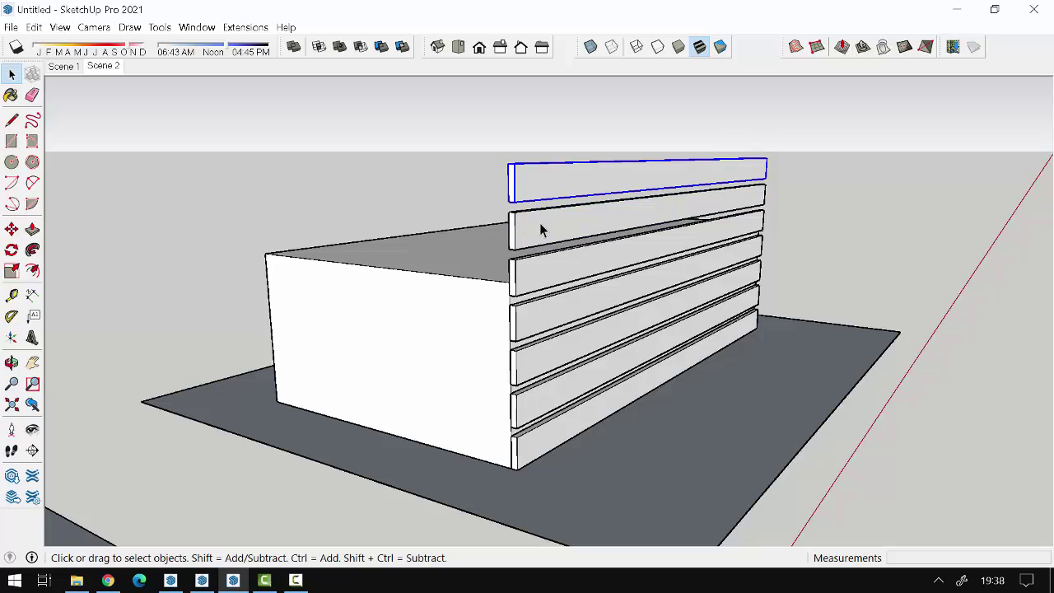
click(543, 237)
click(546, 284)
click(546, 315)
click(554, 358)
click(554, 396)
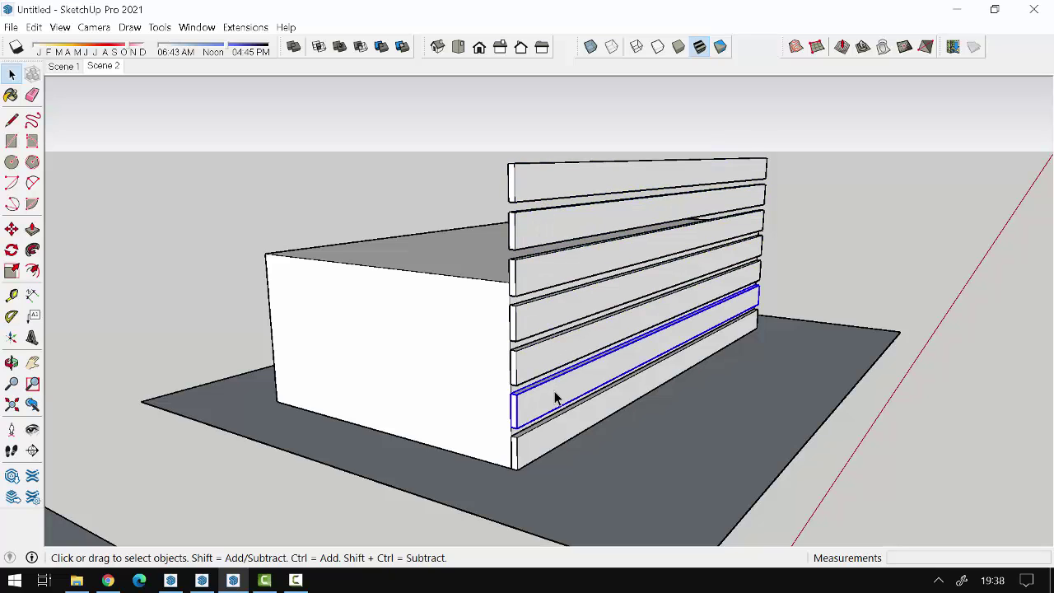
click(554, 434)
click(541, 360)
click(455, 309)
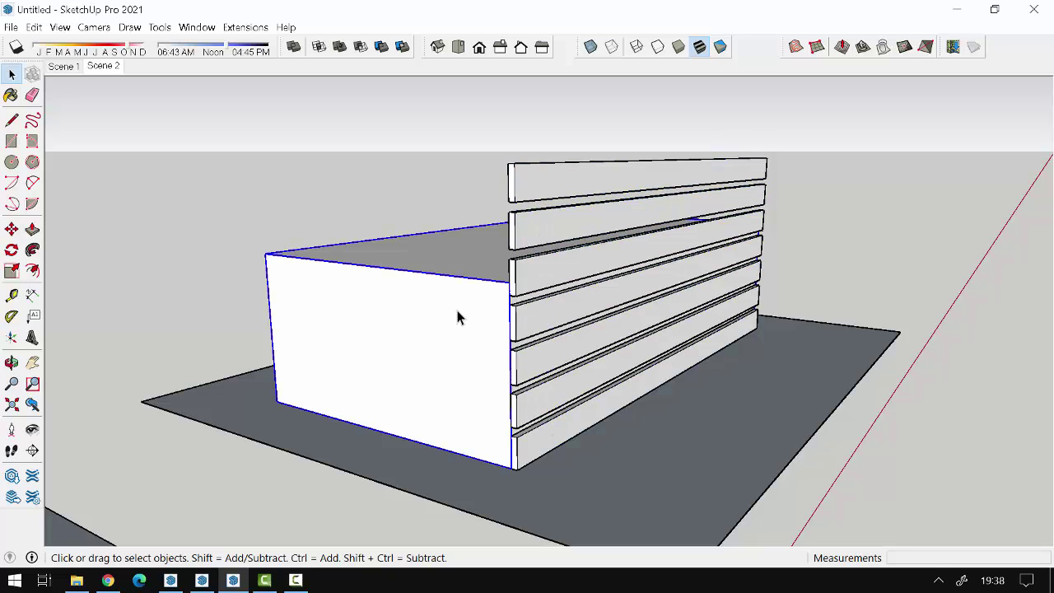
- Inside the box group, Push/Pull the top face up to the top slat's height
double_click(459, 360)
key(p)
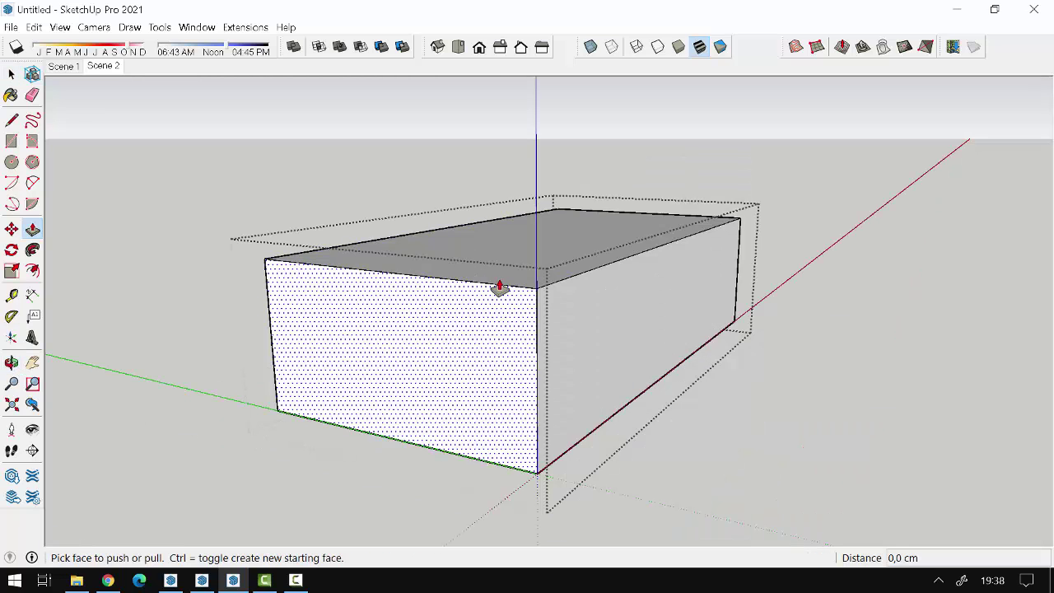
drag(501, 242, 504, 219)
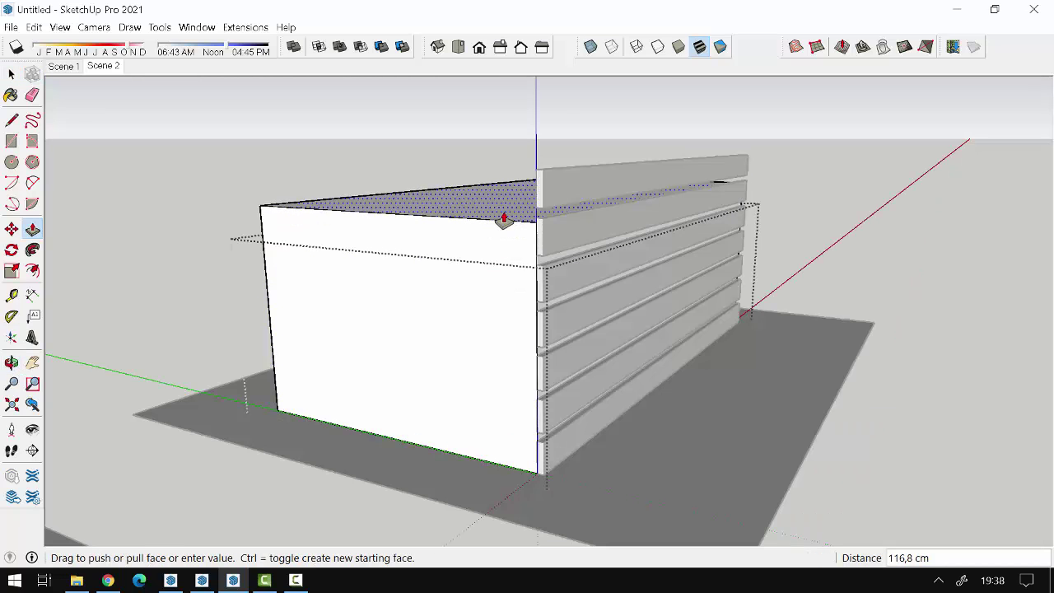
scroll(600, 216, up, 2)
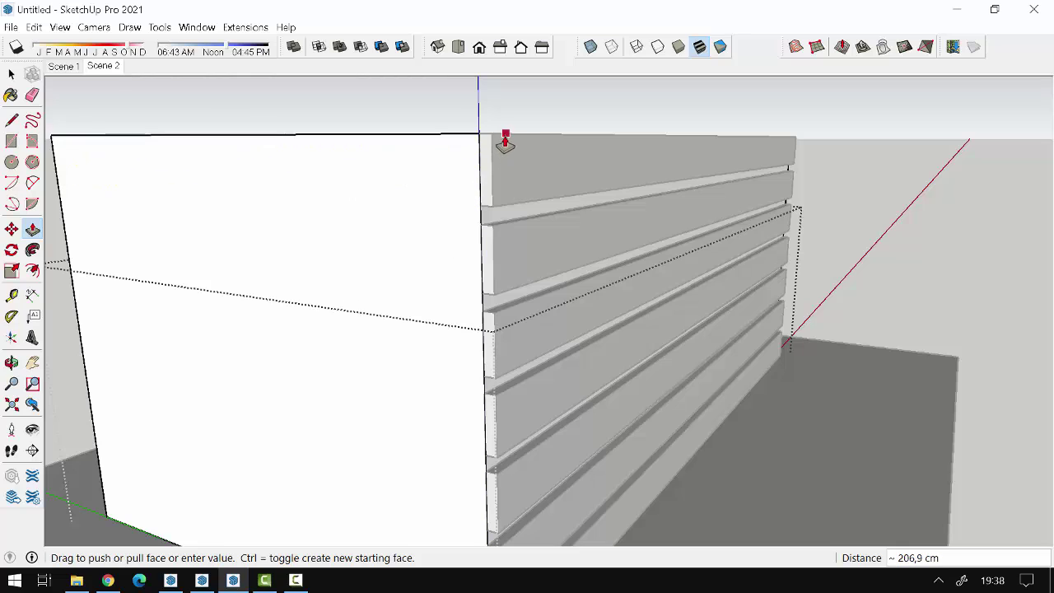
click(503, 134)
key(space)
mouse_move(565, 318)
middle_down()
mouse_move(932, 233)
mouse_move(654, 305)
mouse_move(647, 420)
mouse_move(546, 401)
mouse_move(576, 402)
mouse_move(570, 428)
mouse_move(537, 253)
middle_up()
scroll(571, 355, up, 1)
- Select three middle slats on the wall and apply Make Unique to them
scroll(574, 351, down, 1)
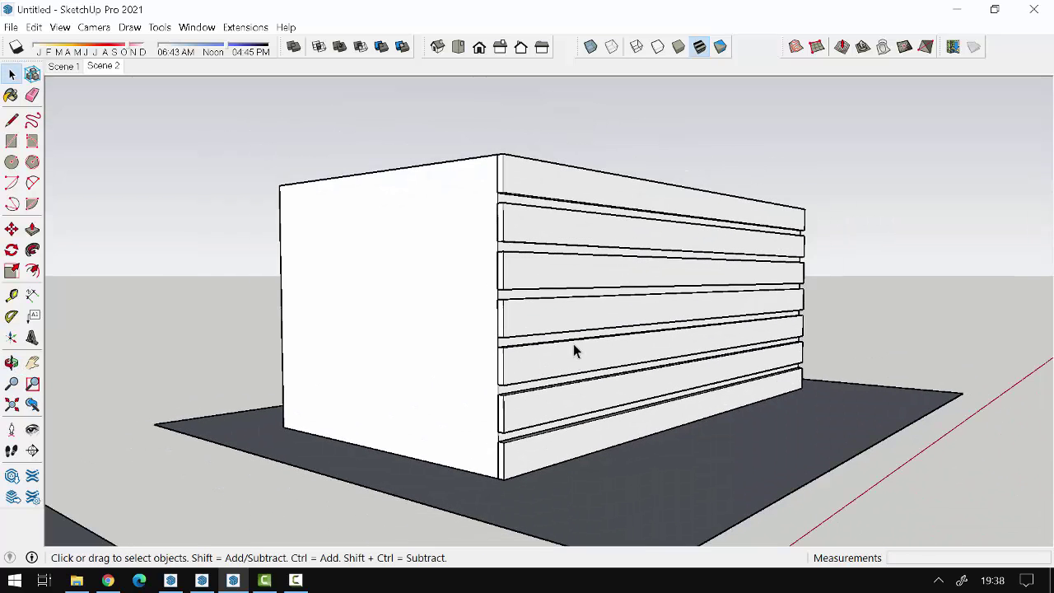
scroll(584, 314, up, 2)
click(536, 254)
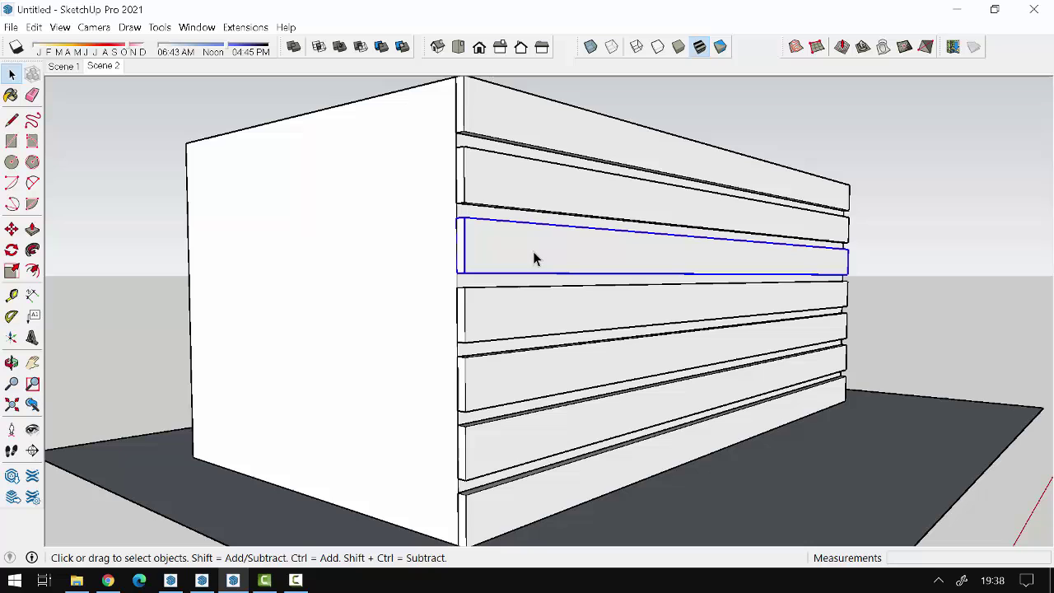
ctrl+click(536, 322)
ctrl+click(534, 375)
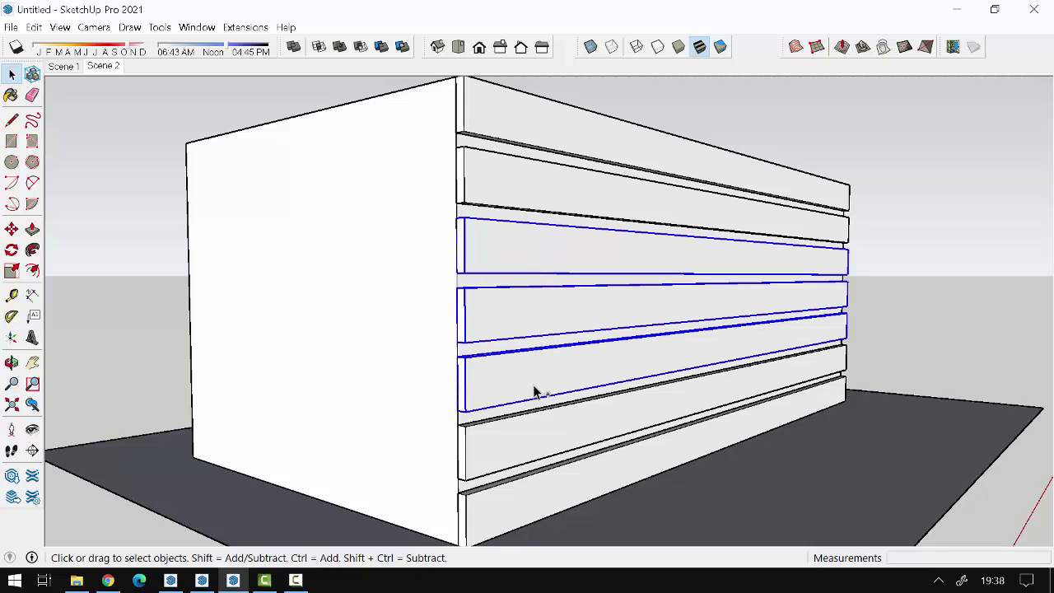
middle_drag(529, 381, 567, 280)
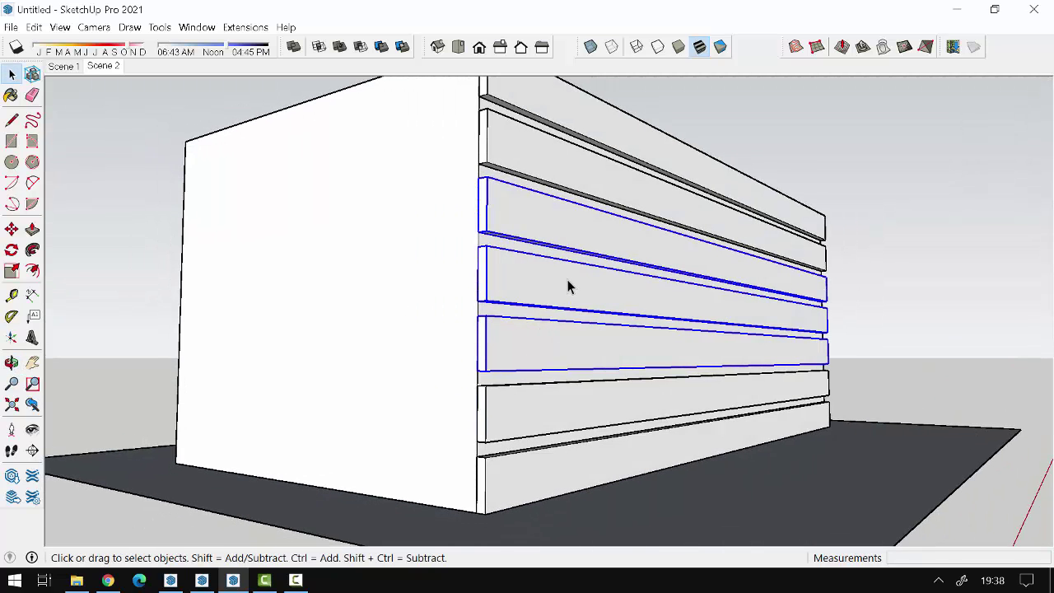
scroll(701, 214, up, 2)
mouse_move(678, 260)
middle_down()
mouse_move(584, 337)
mouse_move(595, 361)
middle_up()
scroll(659, 354, down, 3)
scroll(532, 324, up, 1)
scroll(530, 334, up, 2)
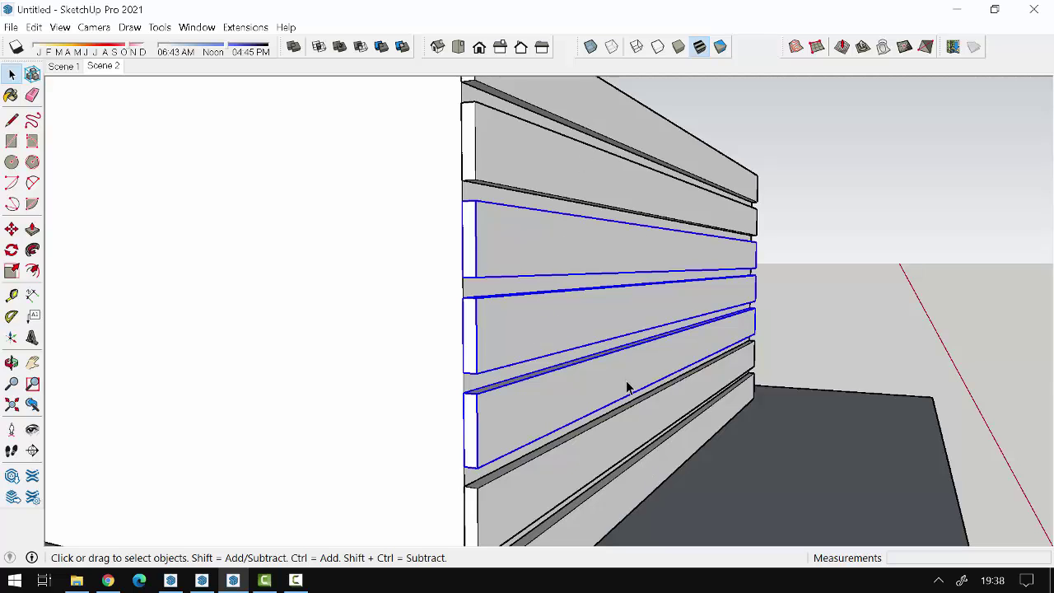
right_click(555, 247)
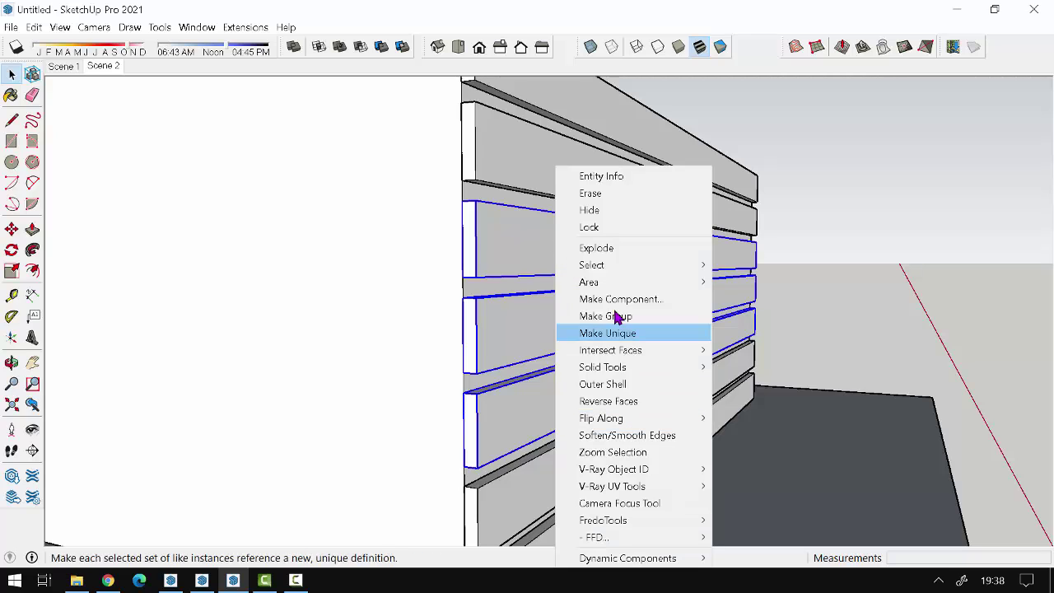
click(624, 332)
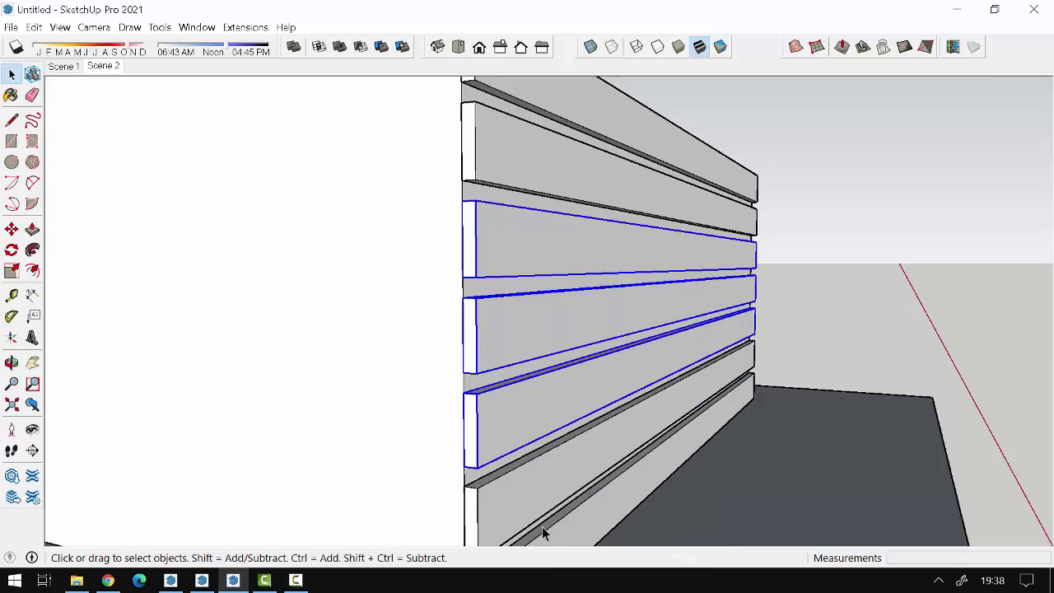
- Inside one unique slat, push its end face inward to shorten it
double_click(555, 258)
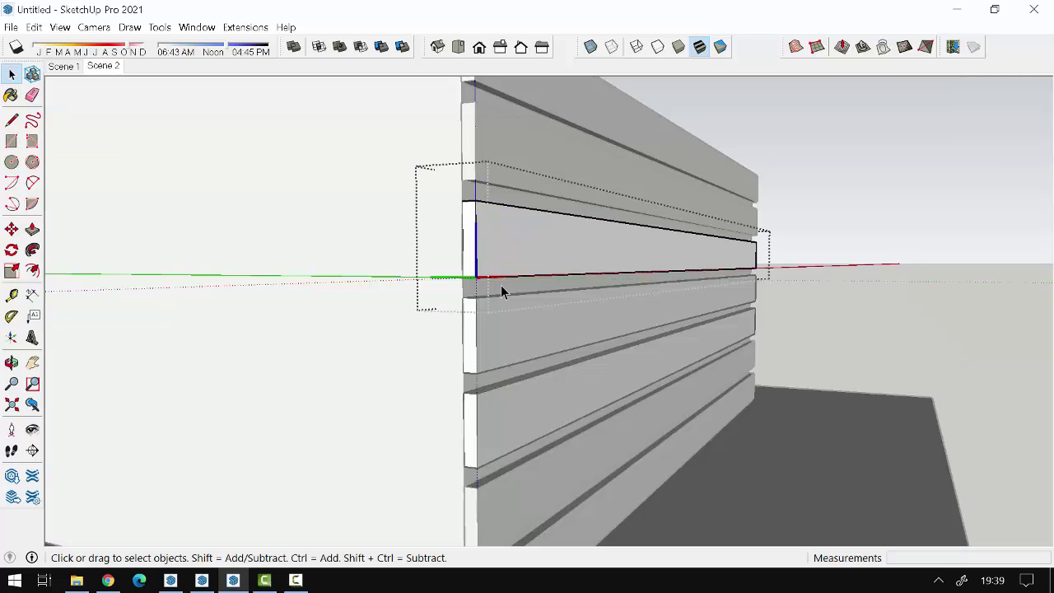
key(p)
drag(471, 248, 689, 276)
mouse_move(690, 275)
middle_down()
mouse_move(410, 355)
mouse_move(690, 308)
middle_up()
scroll(689, 308, down, 3)
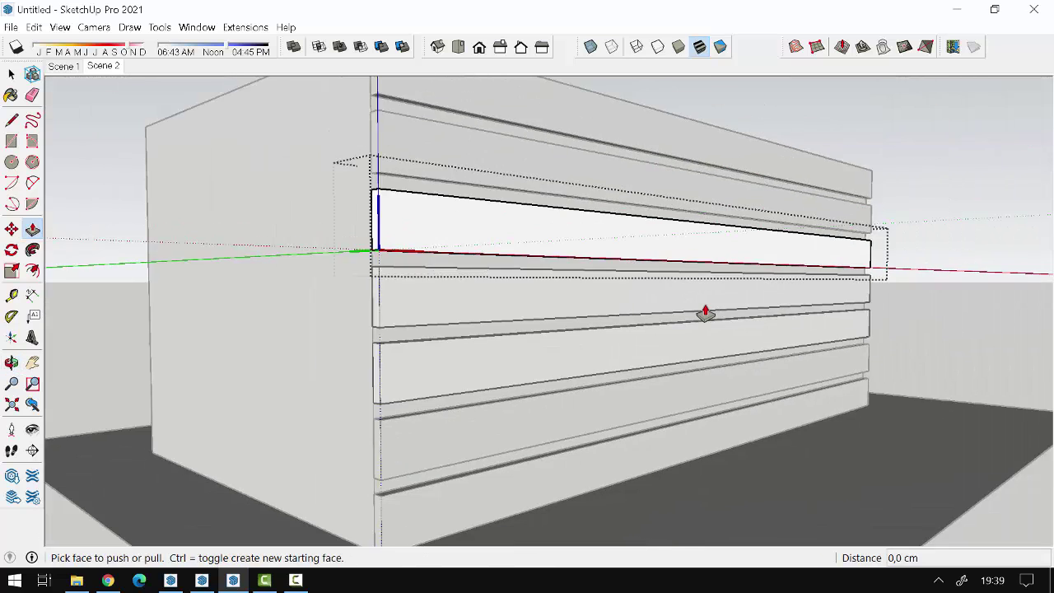
scroll(704, 313, down, 2)
scroll(513, 247, up, 3)
scroll(459, 259, up, 2)
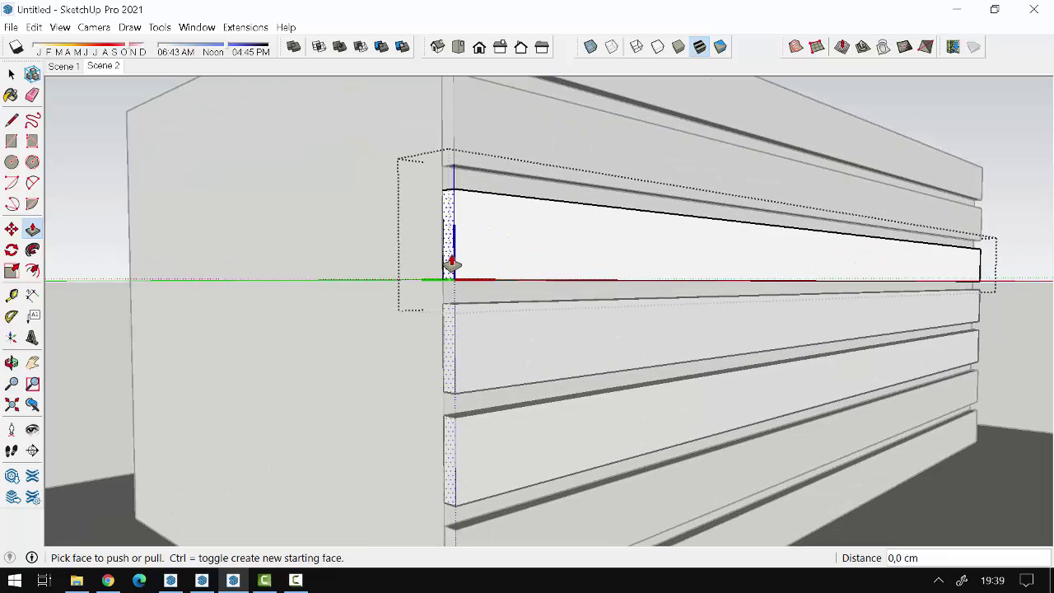
mouse_move(453, 264)
mouse_down()
mouse_move(924, 342)
mouse_move(887, 354)
mouse_up()
middle_drag(866, 400, 717, 272)
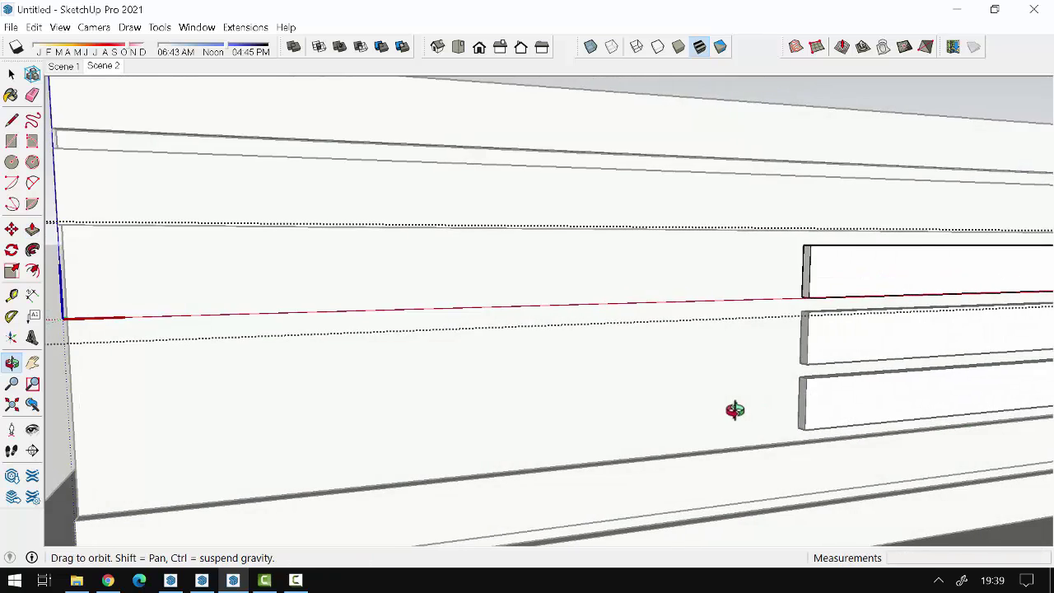
key(space)
scroll(987, 308, down, 3)
- Copy the three shortened slats with Move+Ctrl to the wall's left side
click(987, 308)
scroll(860, 277, up, 3)
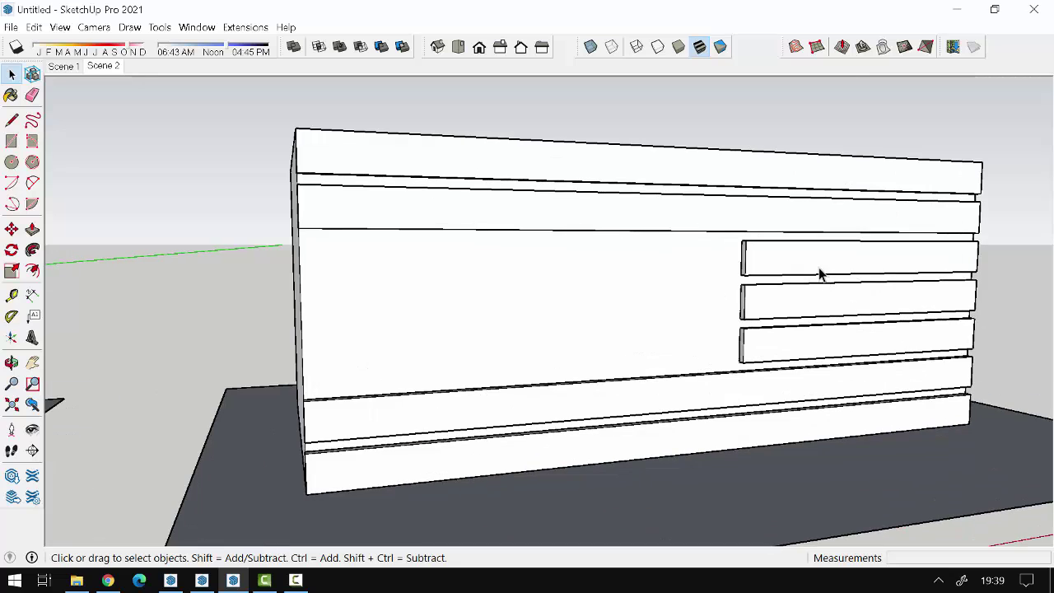
click(821, 263)
ctrl+click(819, 316)
ctrl+click(807, 350)
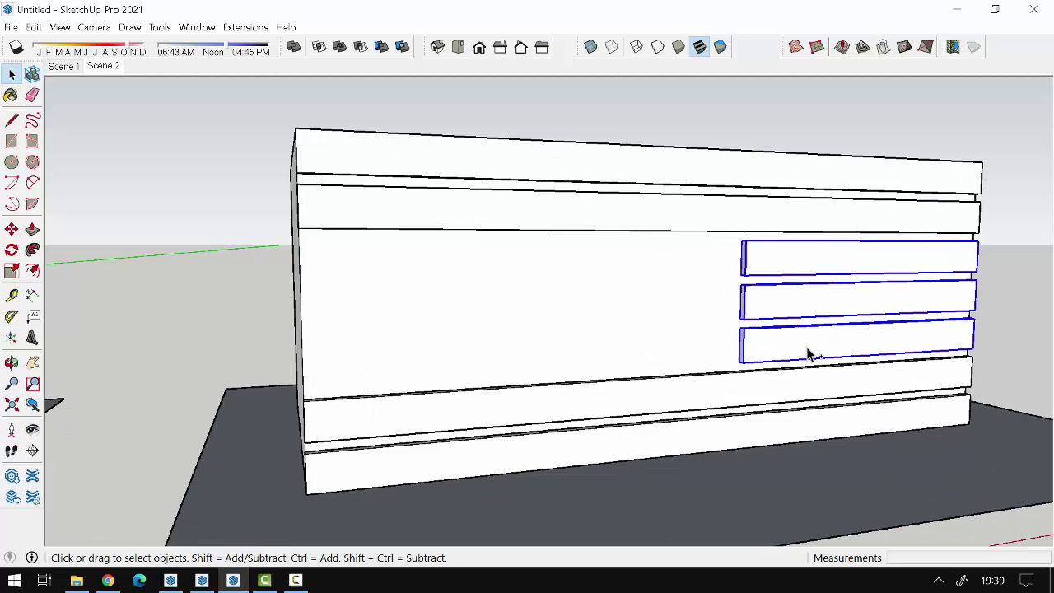
key(m)
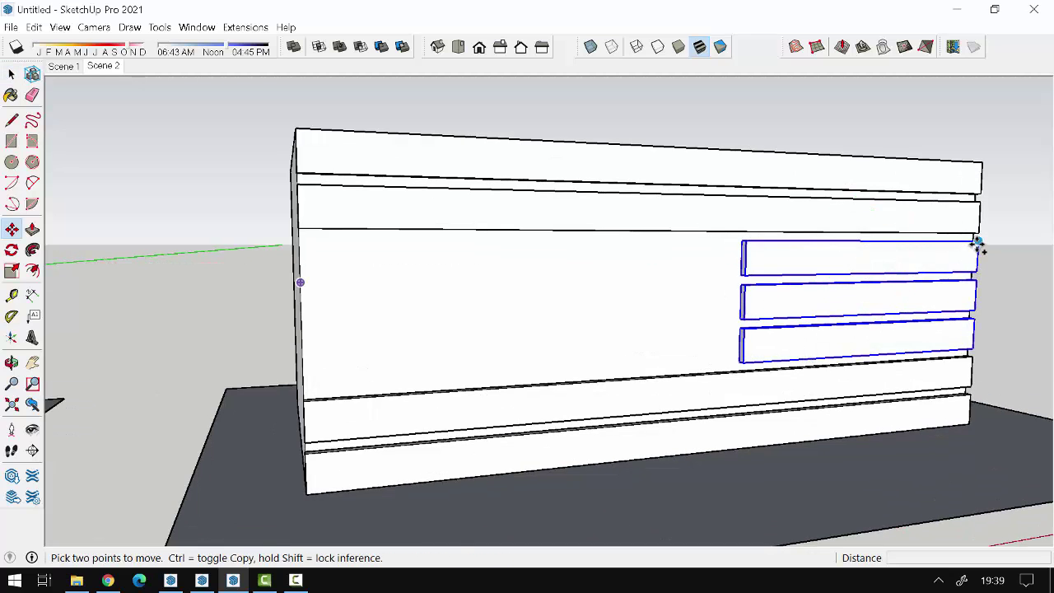
key(ctrl)
click(978, 241)
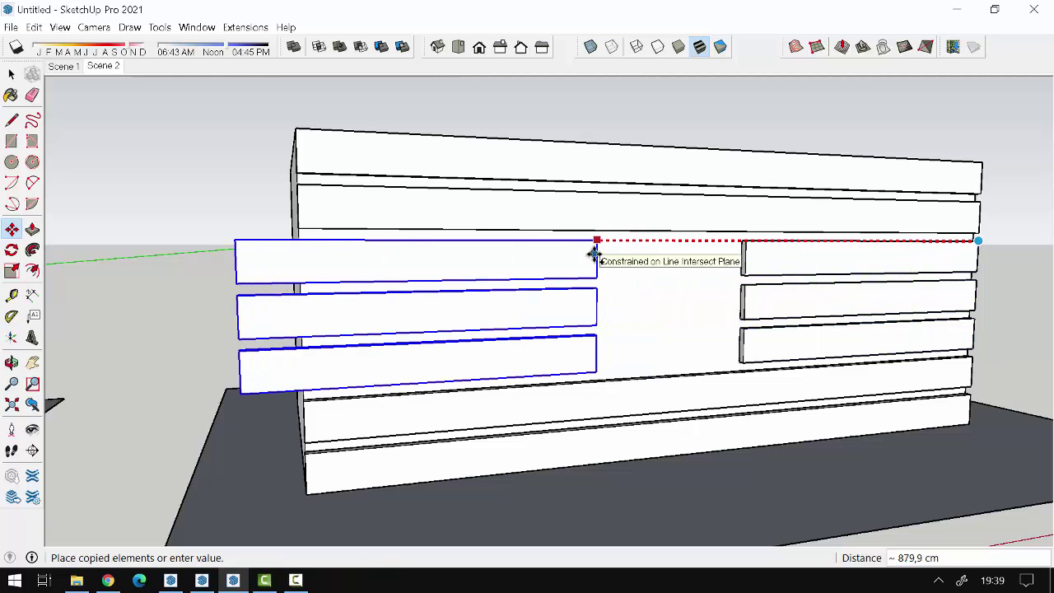
click(633, 243)
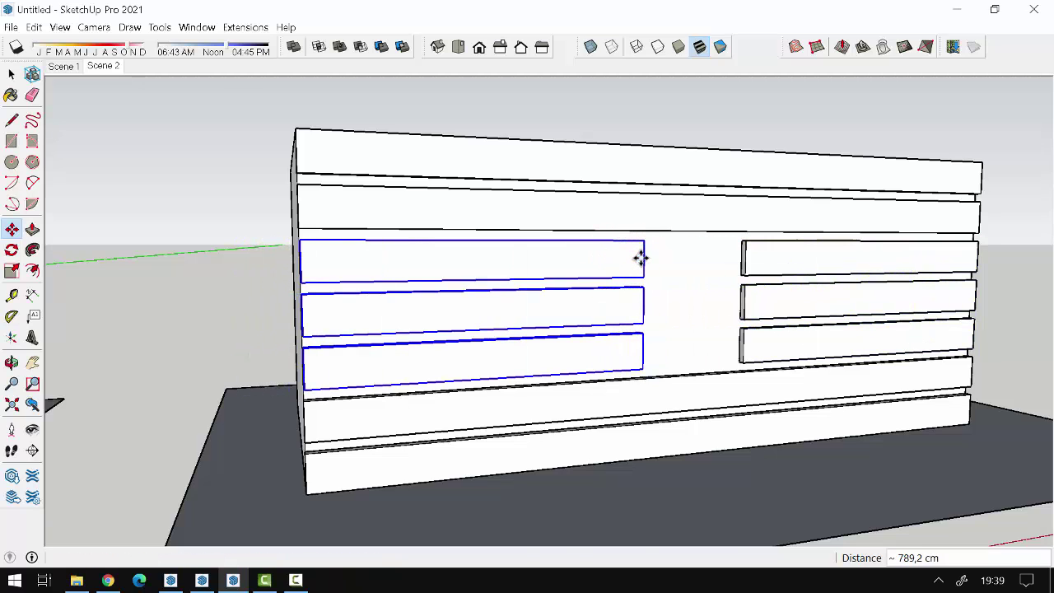
scroll(701, 281, up, 3)
mouse_move(701, 280)
middle_down()
mouse_move(687, 325)
mouse_move(645, 262)
mouse_move(370, 366)
mouse_move(478, 473)
mouse_move(800, 400)
mouse_move(760, 298)
middle_up()
key(space)
scroll(651, 265, down, 3)
- Undo the slat shortening and copying
click(705, 239)
scroll(513, 263, up, 2)
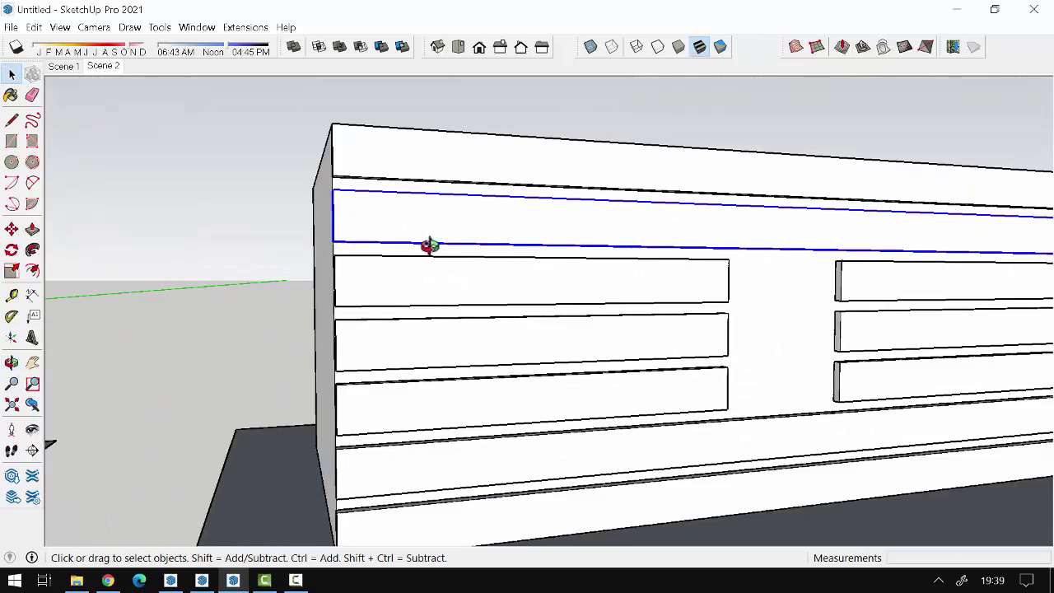
middle_drag(428, 245, 476, 247)
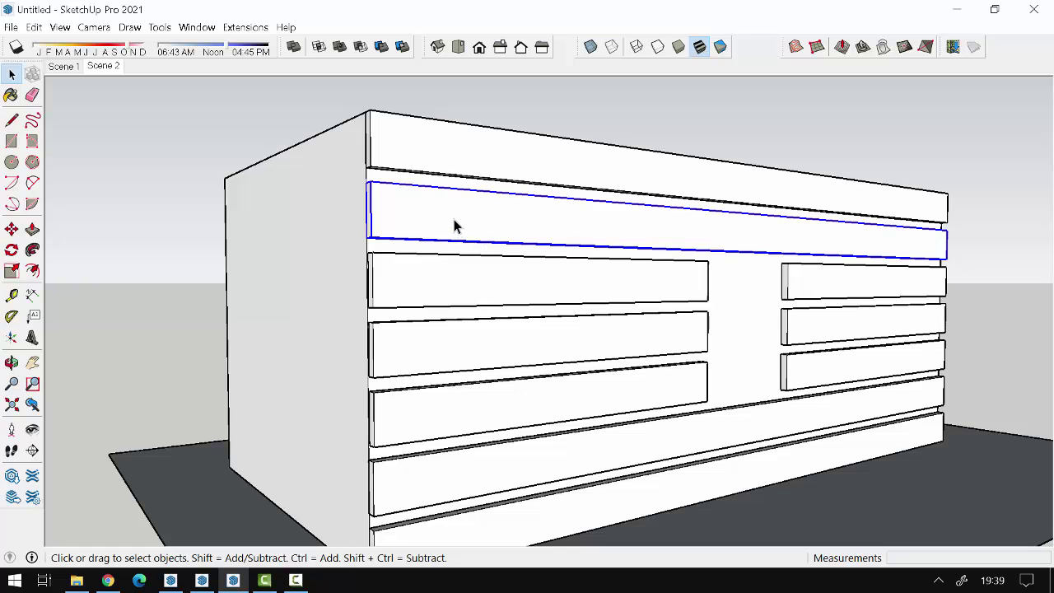
key(ctrl+z)
key(ctrl+z)
key(ctrl+z)
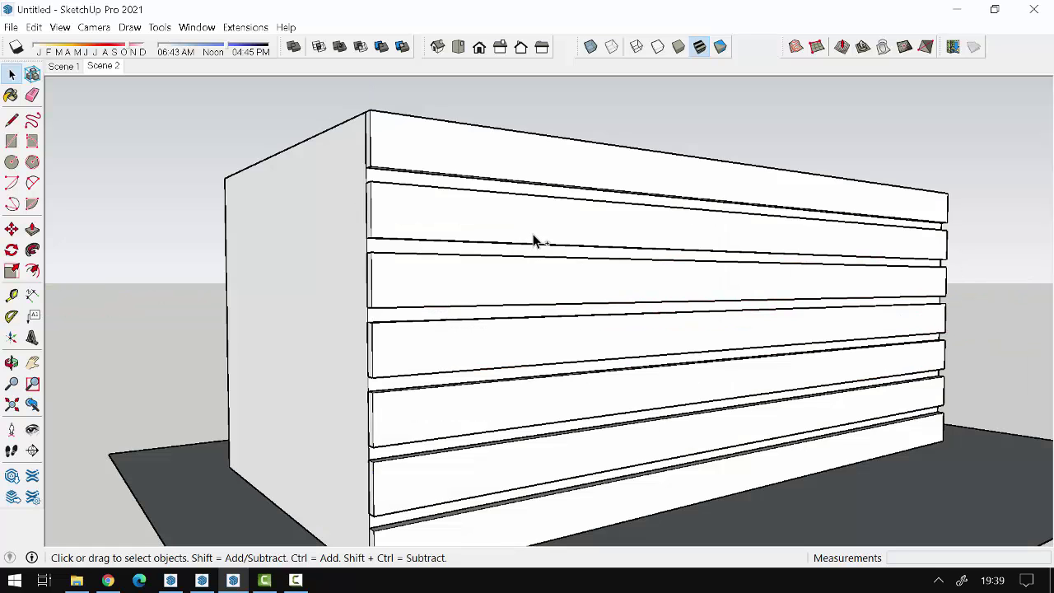
- Inside the building group, push a slat face back along the red axis to full width
double_click(520, 286)
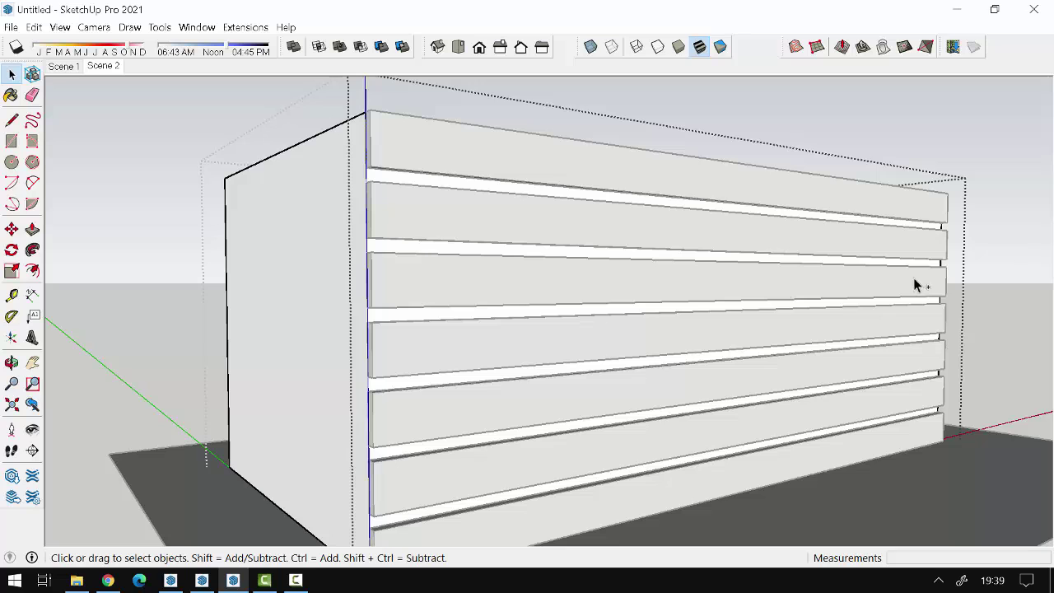
click(968, 162)
double_click(466, 279)
middle_drag(437, 353, 501, 400)
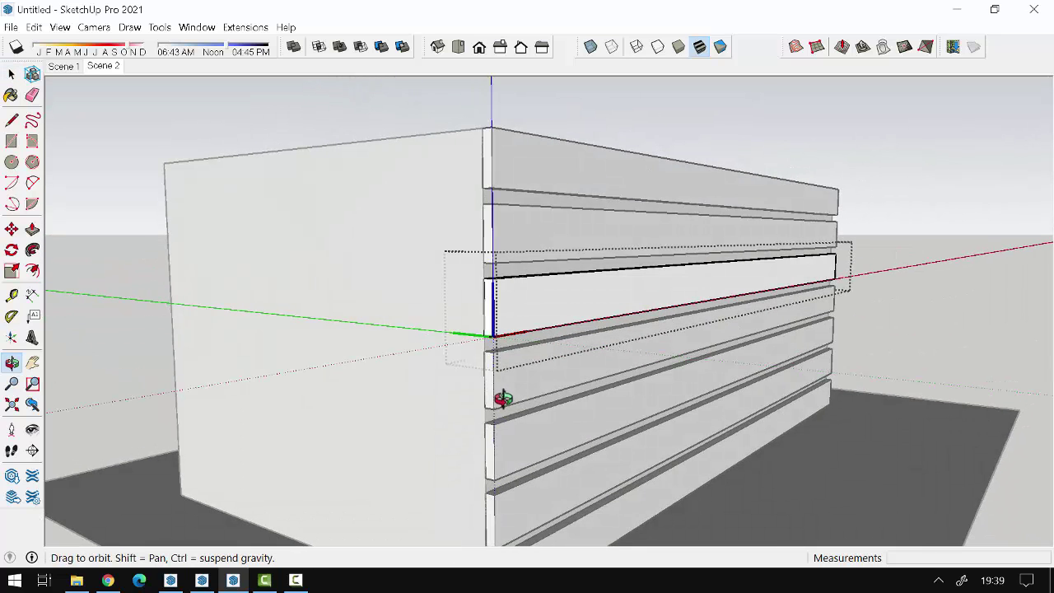
key(p)
mouse_move(521, 330)
mouse_down()
mouse_move(791, 290)
mouse_move(772, 313)
mouse_up()
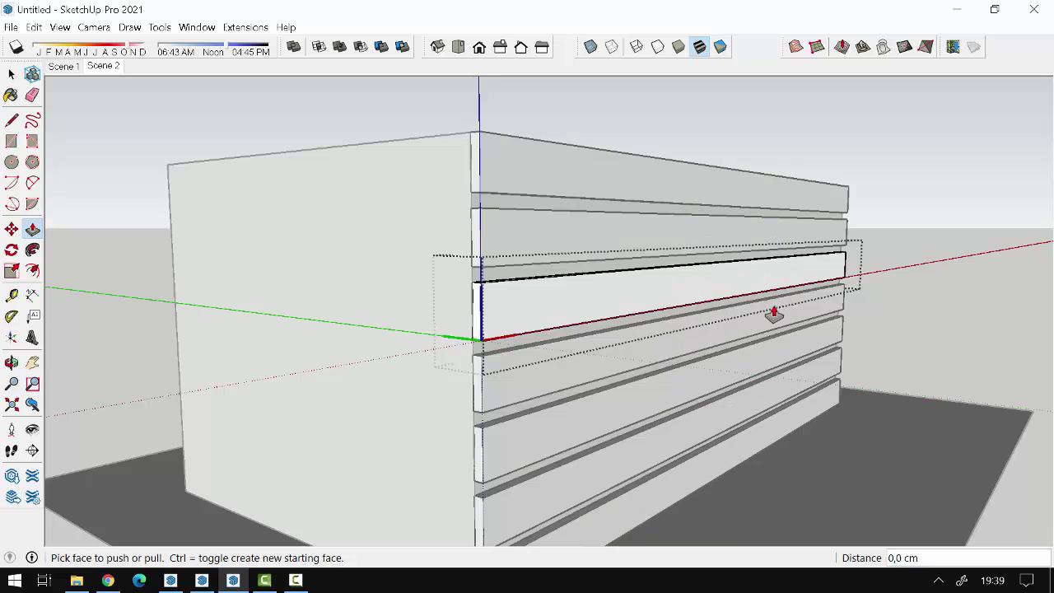
key(space)
click(923, 239)
mouse_move(913, 365)
middle_down()
mouse_move(624, 353)
mouse_move(543, 291)
middle_up()
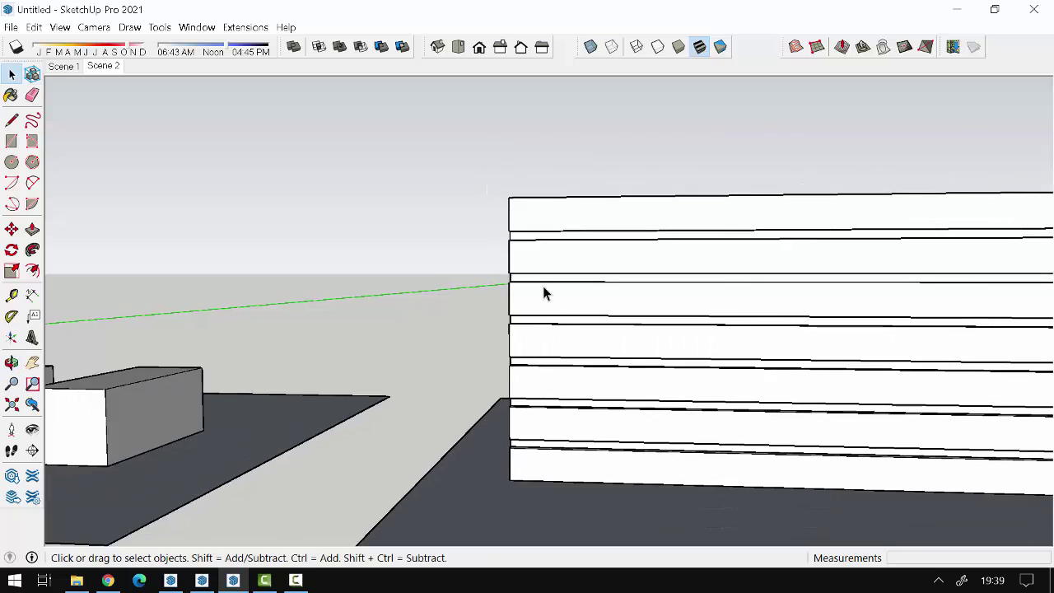
scroll(543, 292, down, 2)
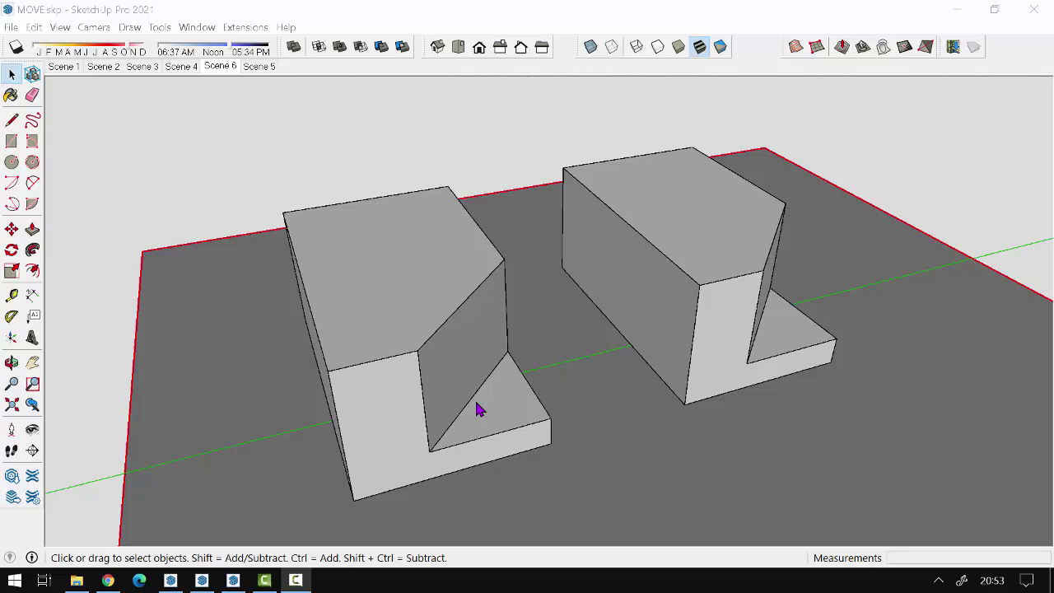
- Make the whole left L-shaped block into a group
triple_click(438, 366)
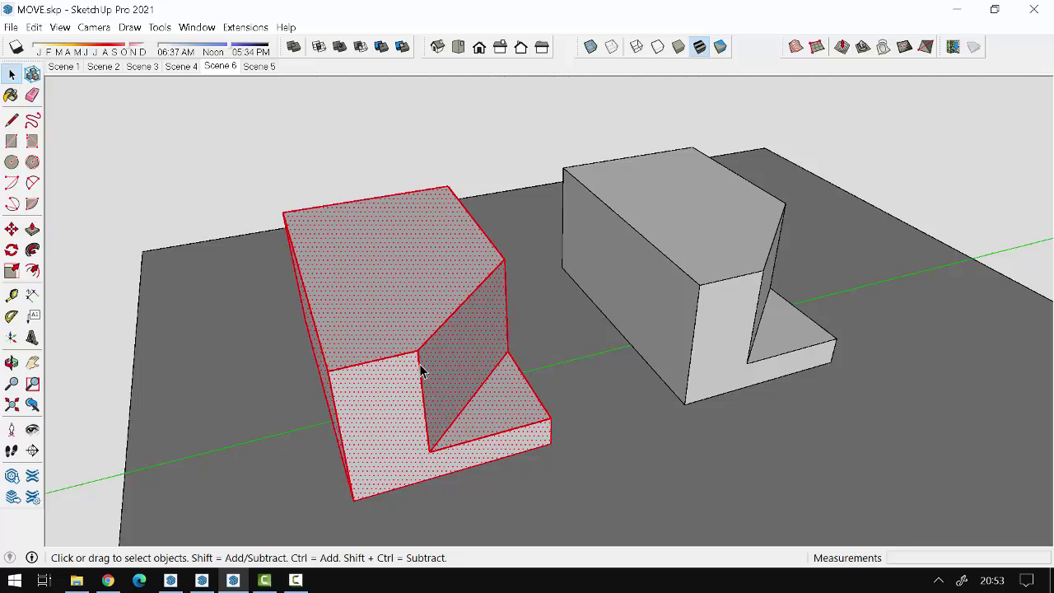
middle_drag(417, 450, 390, 412)
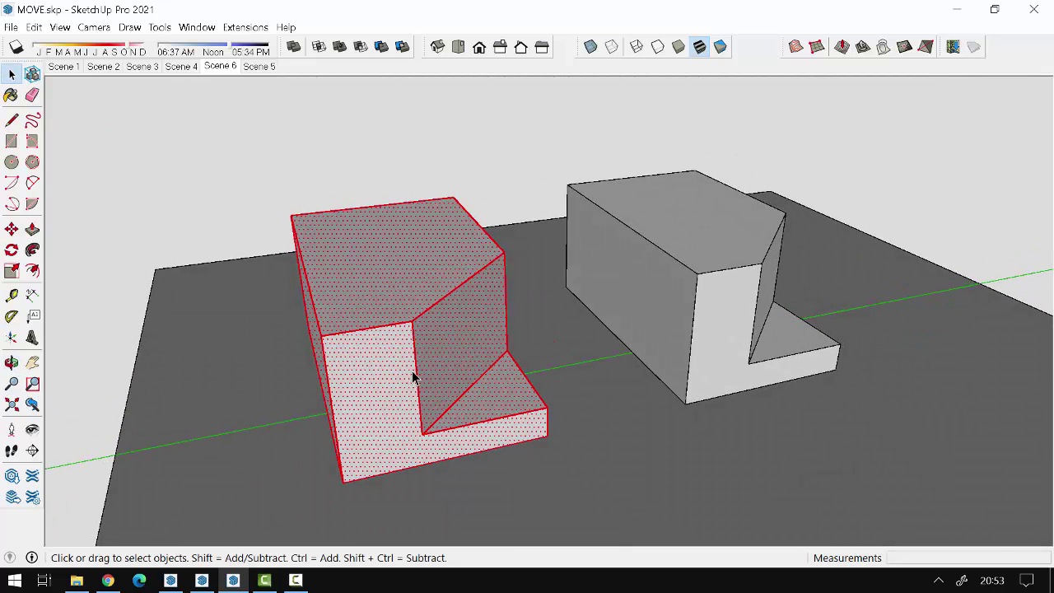
right_click(413, 399)
click(463, 137)
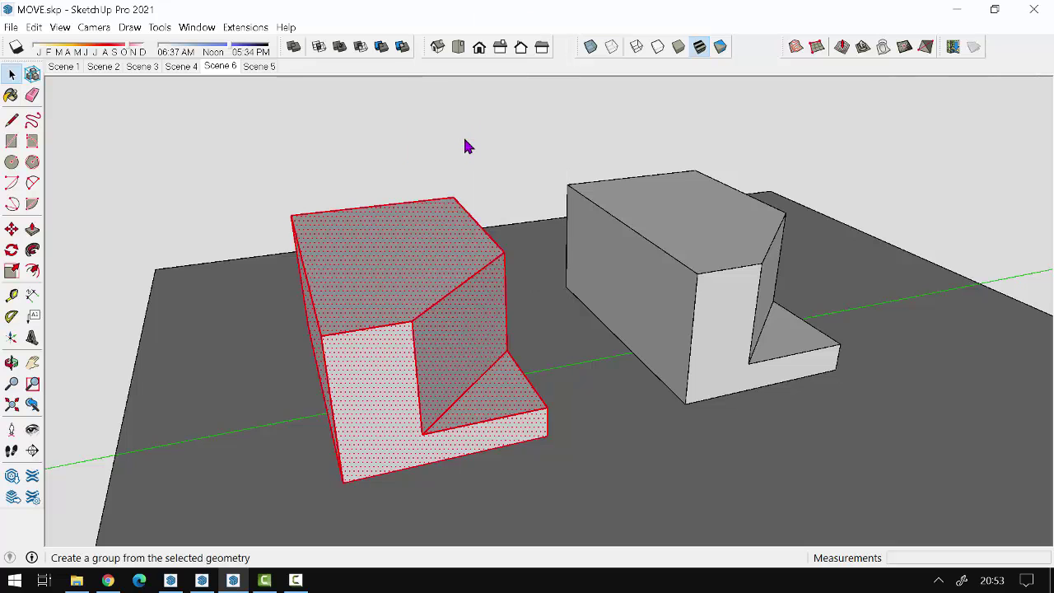
- Select the whole right L-shaped block and choose Make Component
mouse_move(404, 337)
middle_down()
mouse_move(607, 388)
mouse_move(624, 301)
middle_up()
triple_click(624, 305)
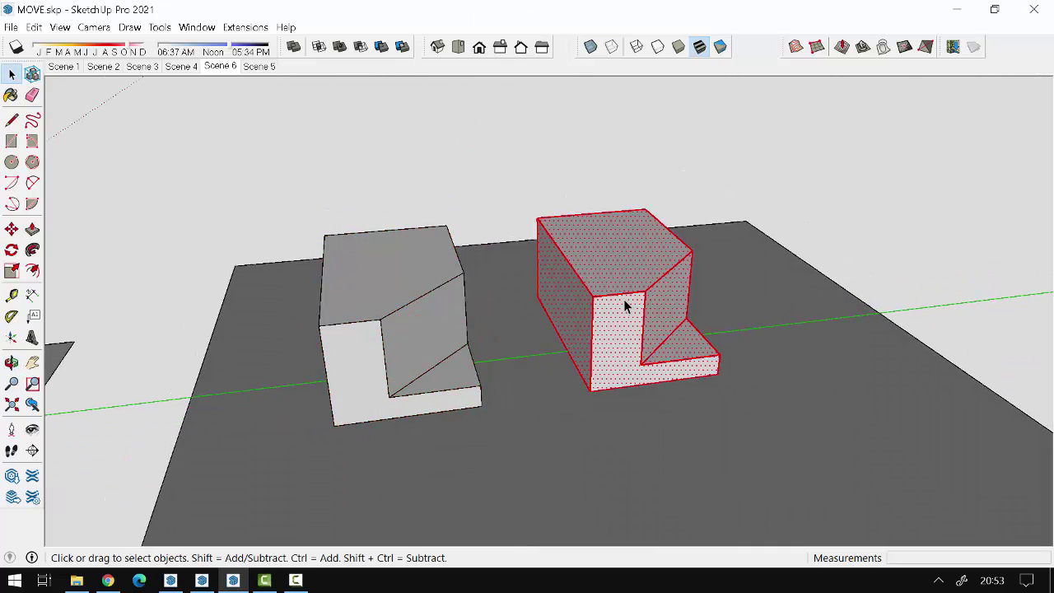
scroll(637, 311, up, 2)
scroll(618, 333, up, 1)
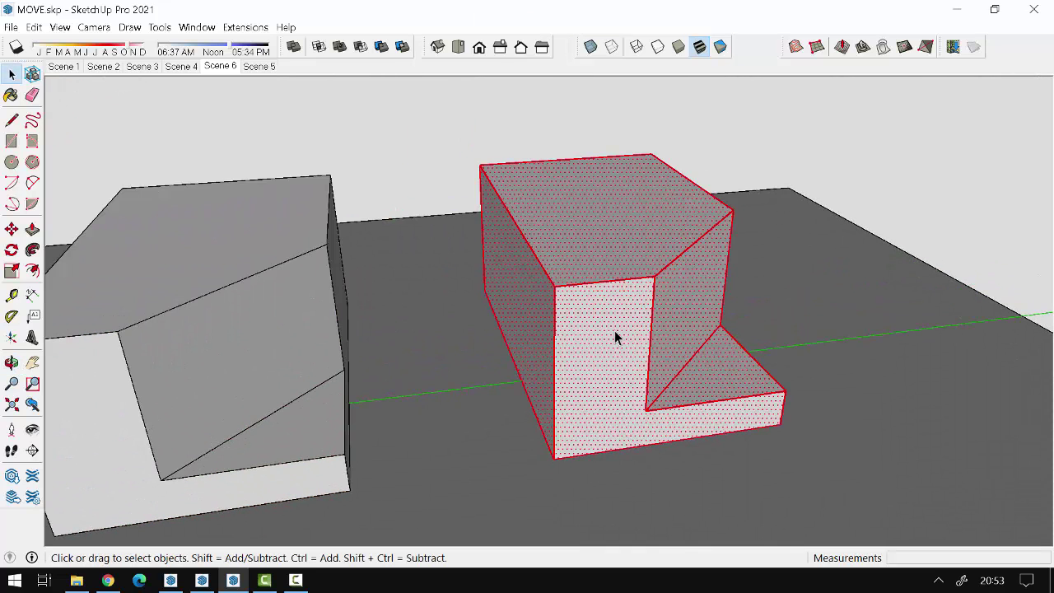
right_click(615, 333)
click(694, 321)
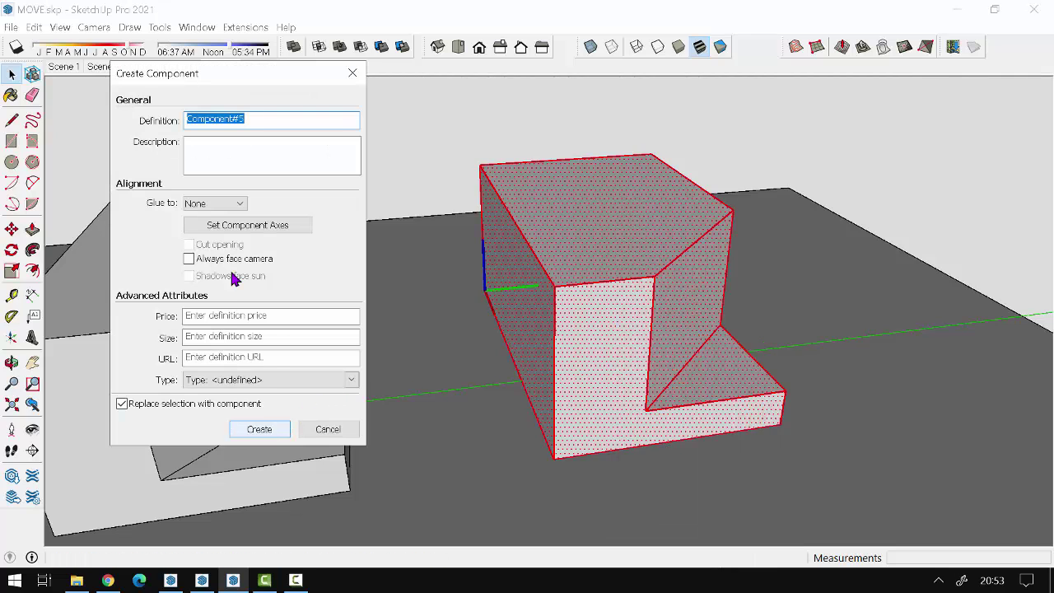
- Create the component, then explode the left L-shaped group into loose geometry
click(261, 432)
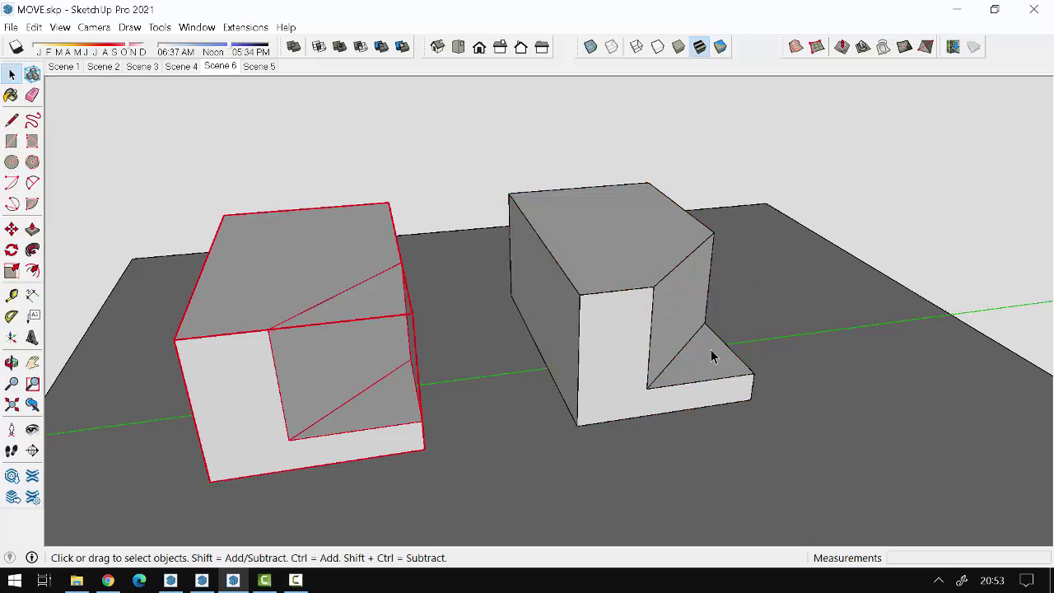
scroll(404, 354, up, 3)
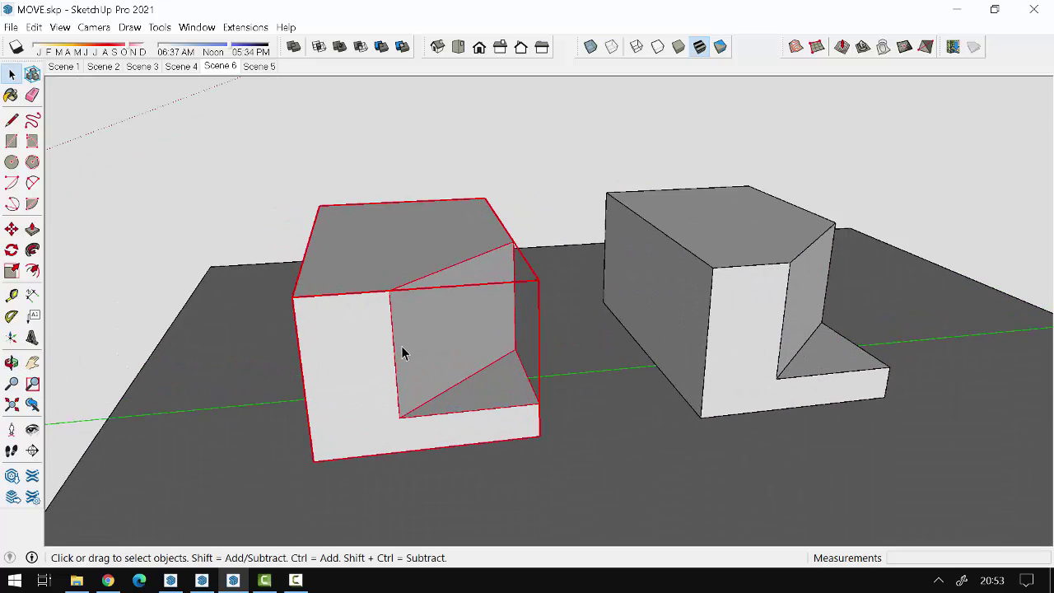
middle_drag(402, 352, 429, 349)
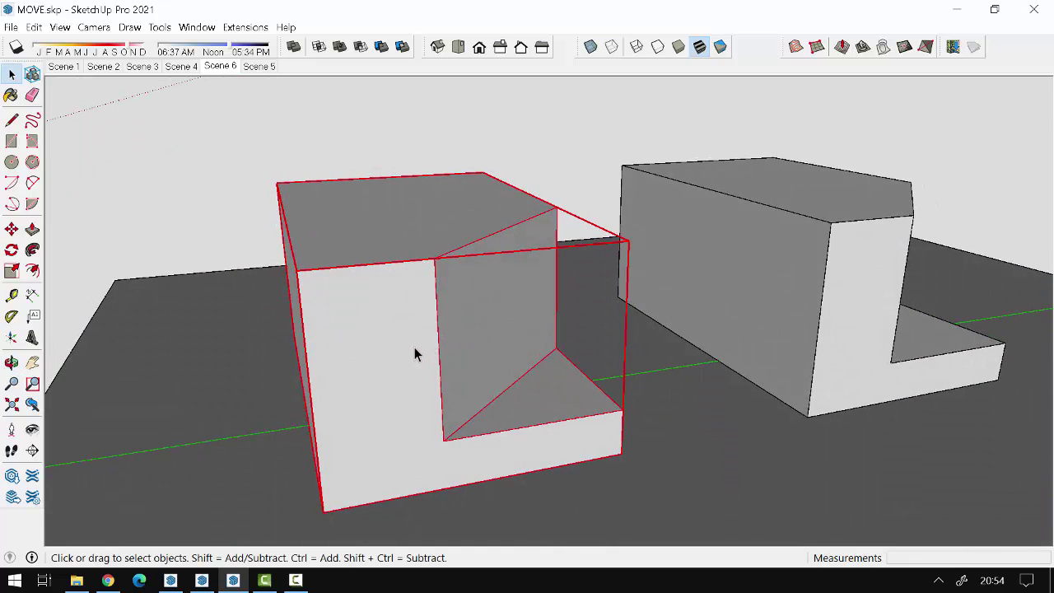
right_click(415, 346)
click(478, 330)
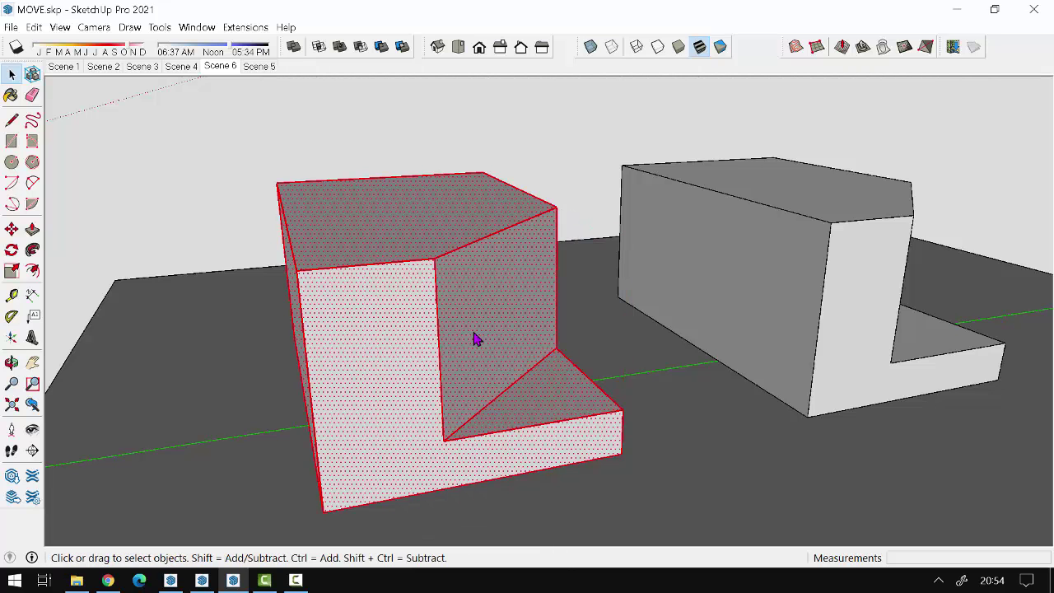
- Select individual faces of the left solid to confirm it is loose geometry
middle_drag(380, 336, 739, 320)
click(477, 330)
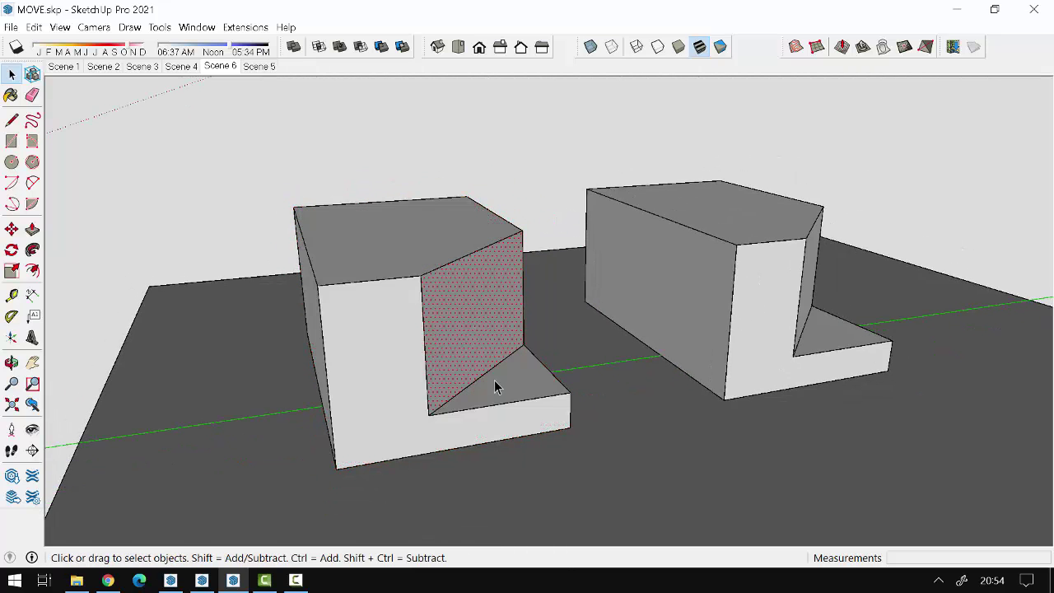
middle_drag(494, 384, 391, 287)
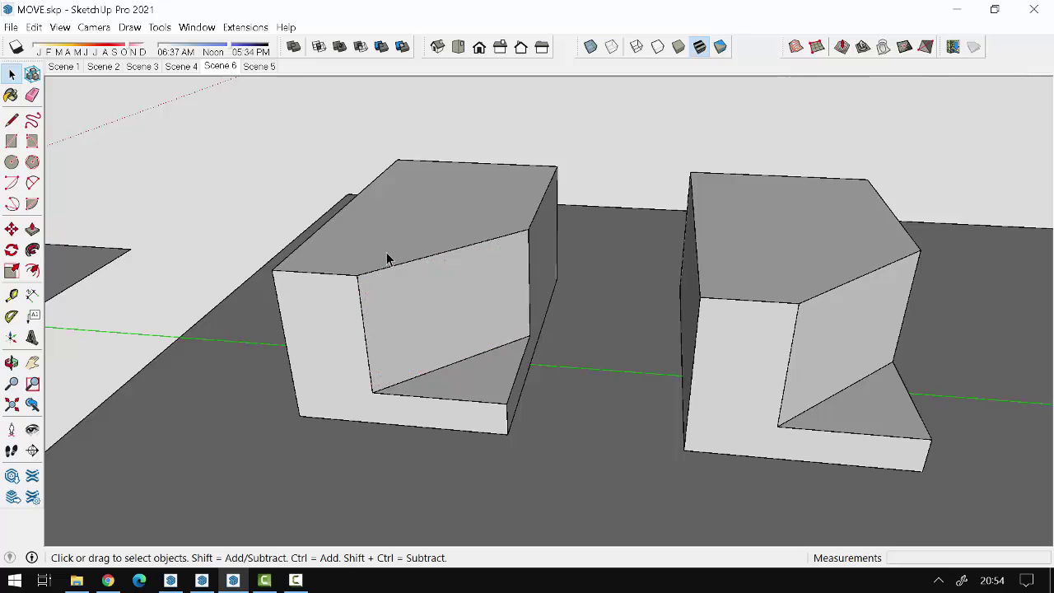
click(458, 392)
click(418, 331)
- Explode the right L-shaped component and check its faces are now separate
click(807, 344)
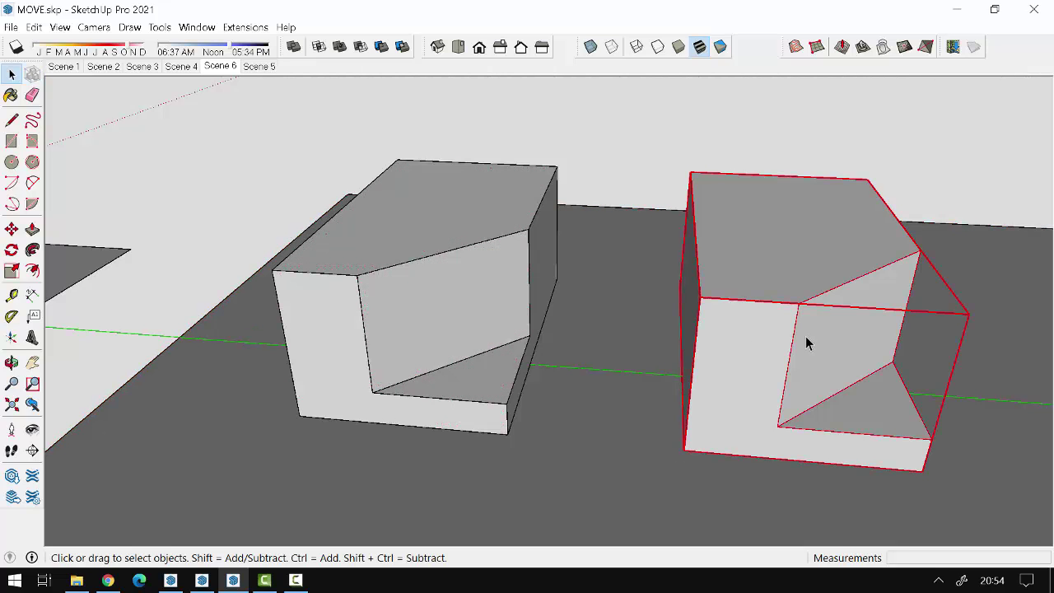
right_click(806, 344)
click(846, 233)
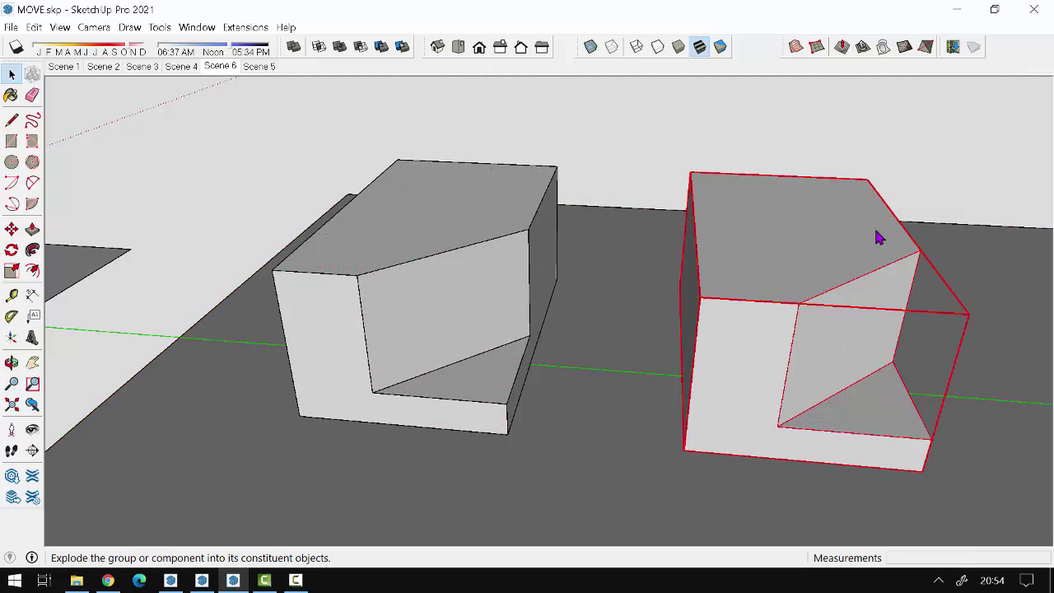
mouse_move(876, 236)
middle_down()
mouse_move(836, 363)
mouse_move(805, 271)
middle_up()
click(845, 307)
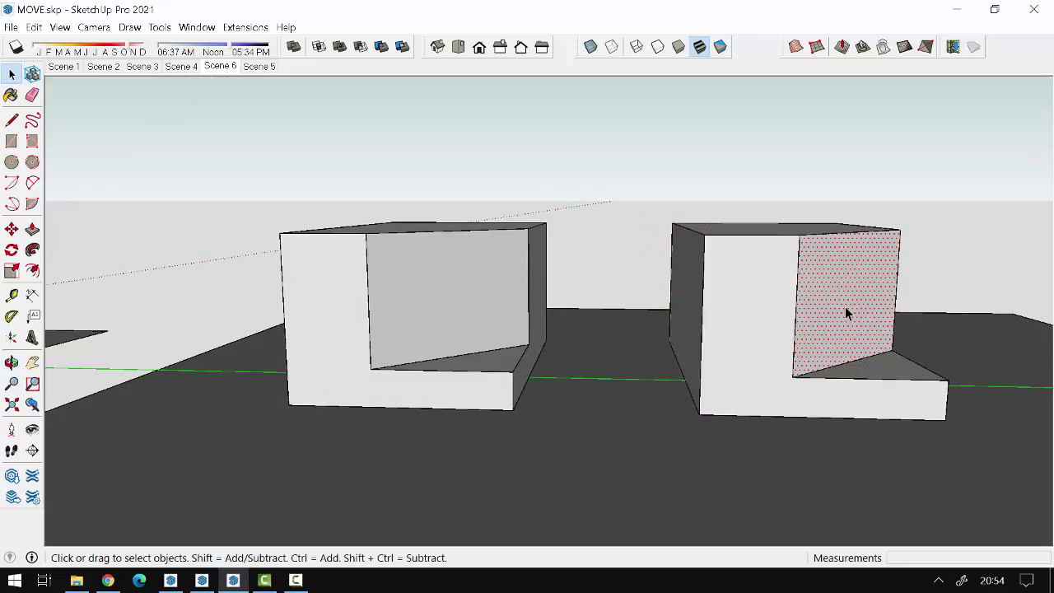
mouse_move(853, 381)
middle_down()
mouse_move(790, 443)
mouse_move(444, 299)
mouse_move(666, 313)
middle_up()
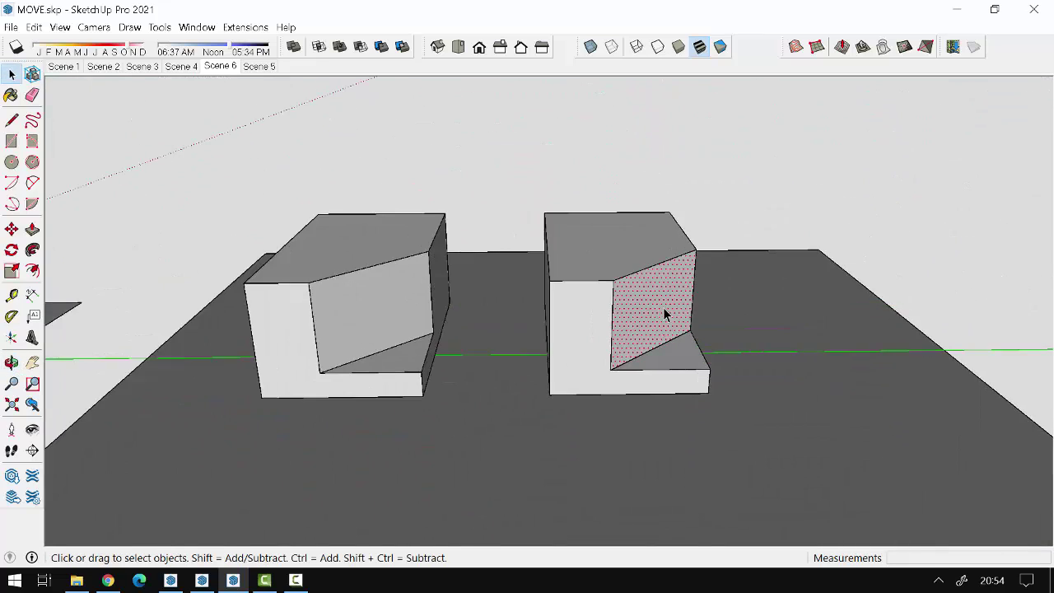
scroll(463, 275, up, 3)
scroll(489, 322, down, 3)
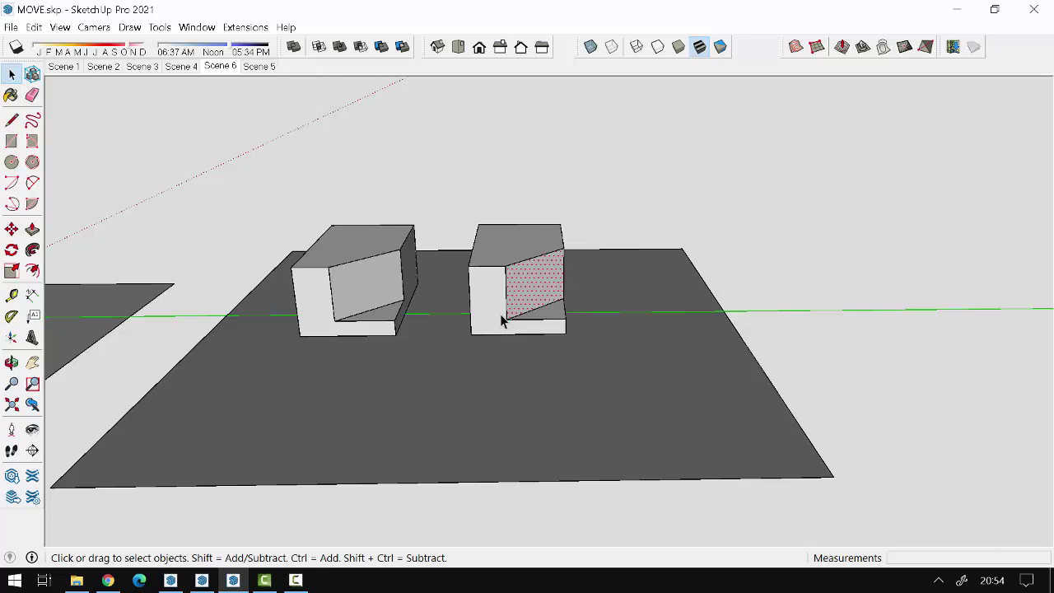
scroll(510, 320, up, 1)
- Make the whole right L-shaped solid into a component
triple_click(511, 319)
right_click(508, 321)
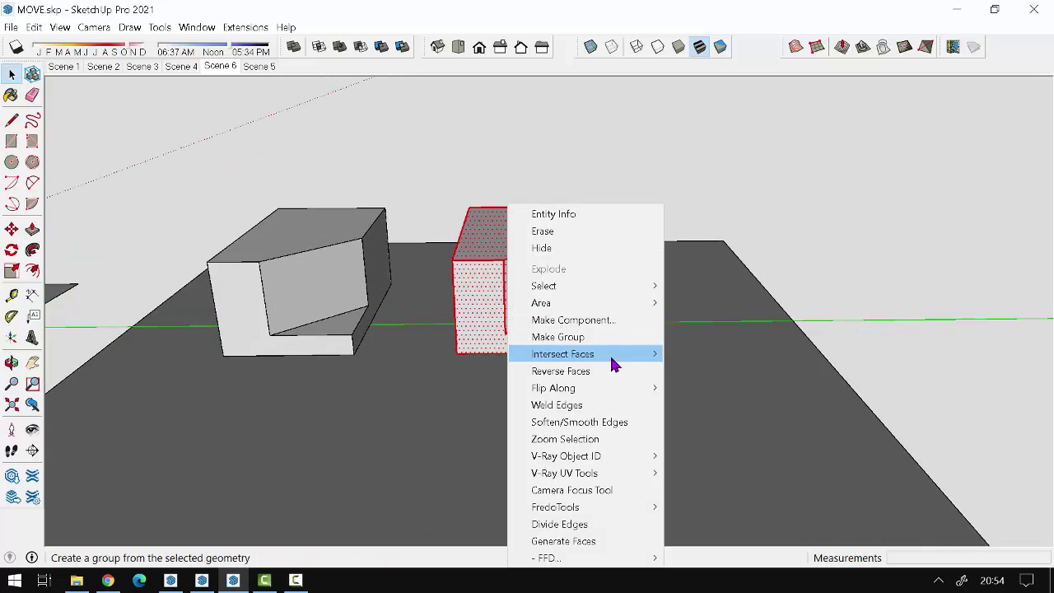
click(577, 323)
click(259, 429)
- Copy the component with Move+Ctrl to a spot further right
key(m)
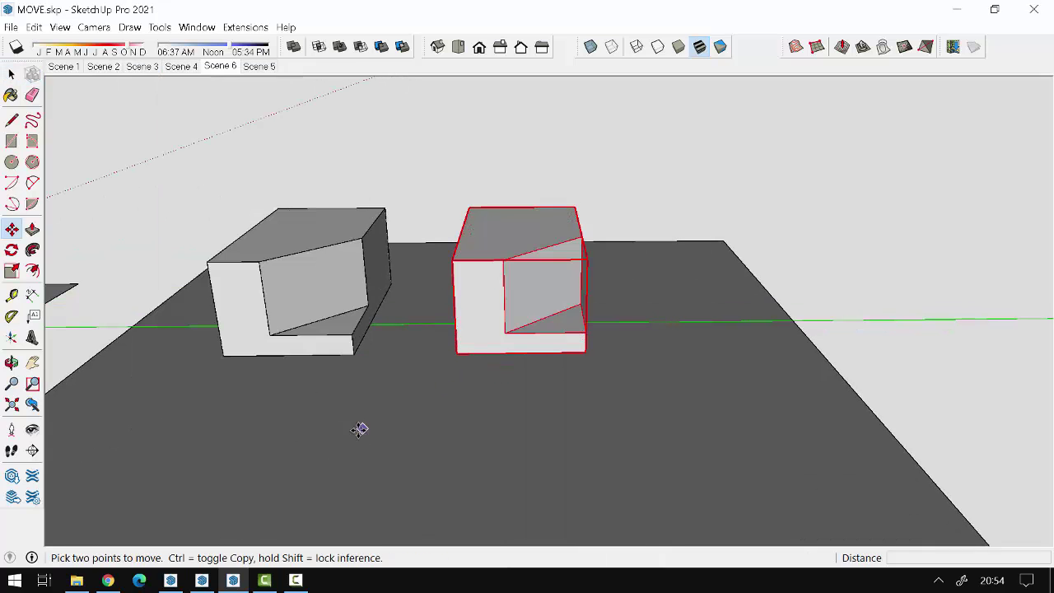
click(344, 431)
key(ctrl)
click(568, 429)
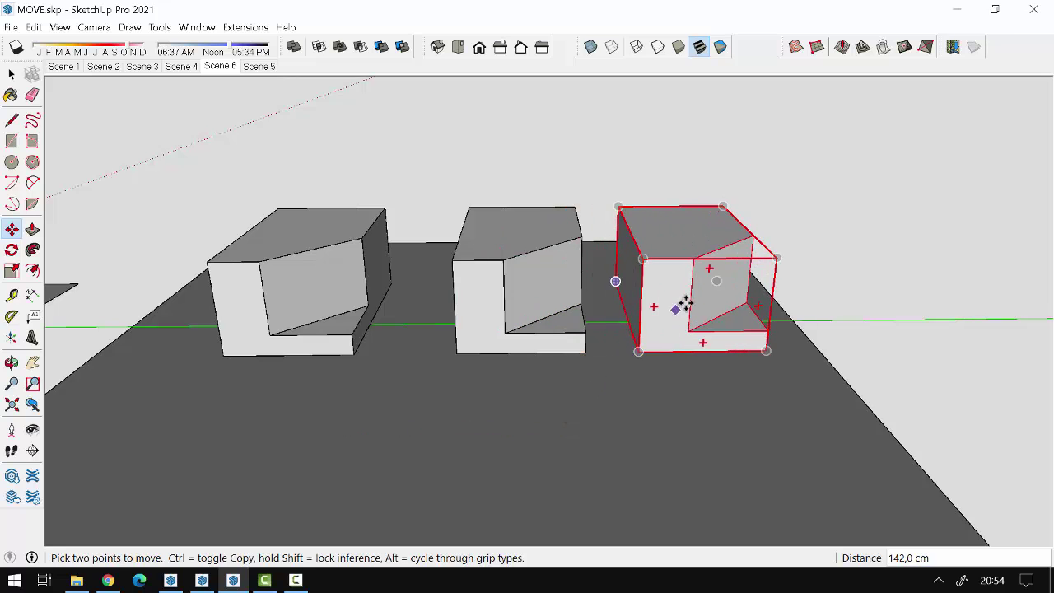
key(space)
mouse_move(683, 304)
middle_down()
mouse_move(682, 204)
mouse_move(670, 238)
mouse_move(513, 290)
middle_up()
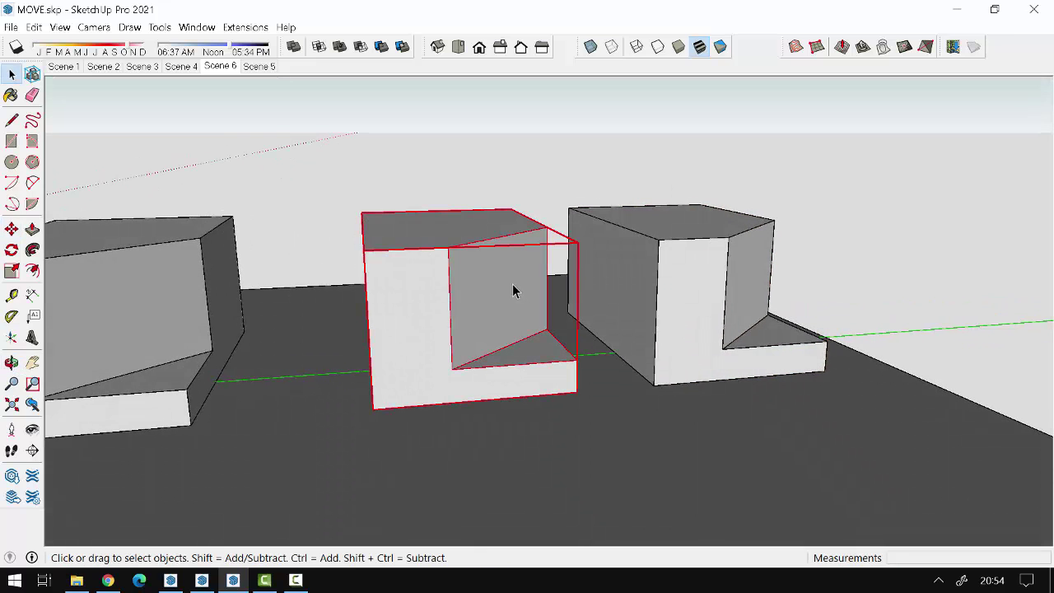
- Explode the left of the two boxes into loose geometry, keeping the right copy
ctrl+click(683, 289)
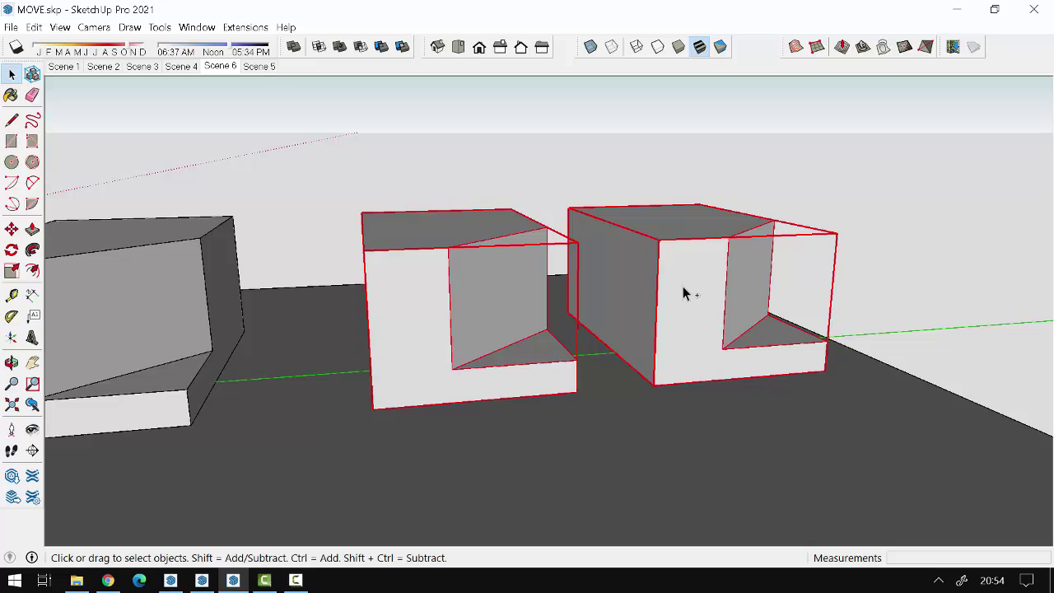
right_click(489, 287)
click(406, 296)
right_click(412, 298)
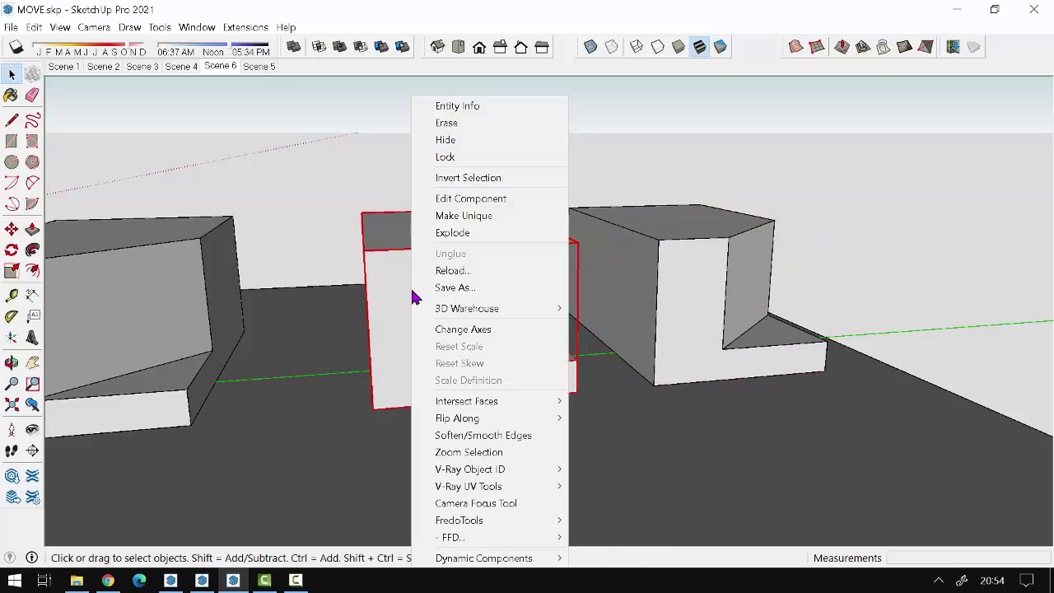
click(474, 236)
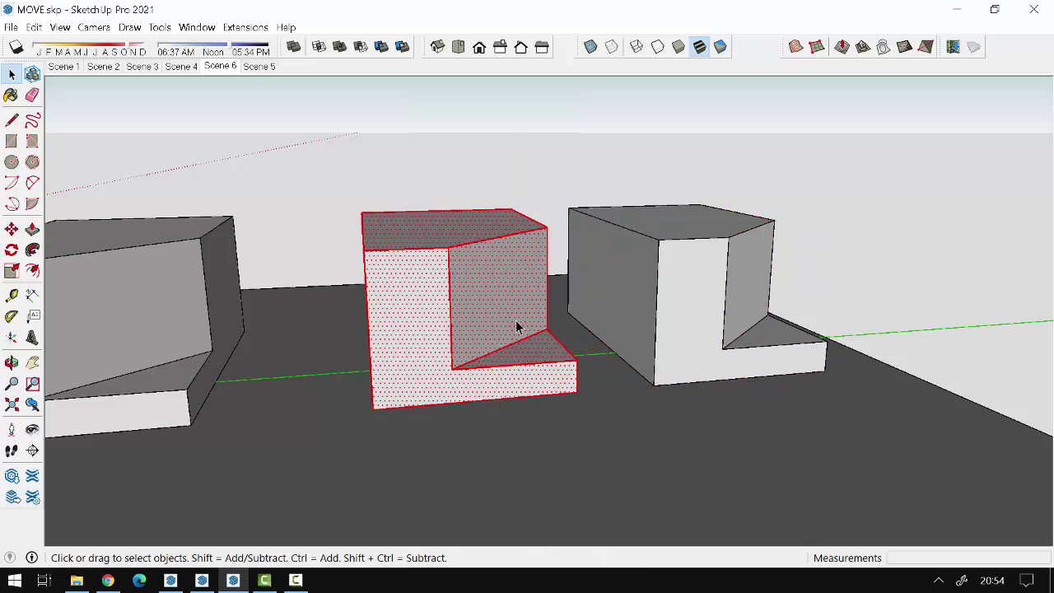
click(692, 256)
double_click(696, 280)
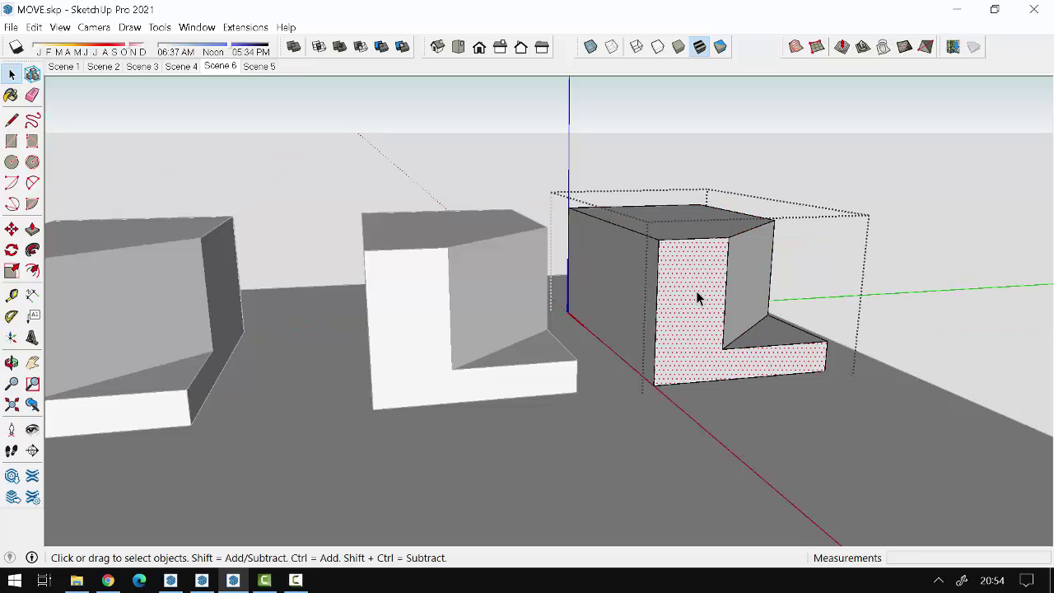
key(p)
drag(696, 299, 744, 358)
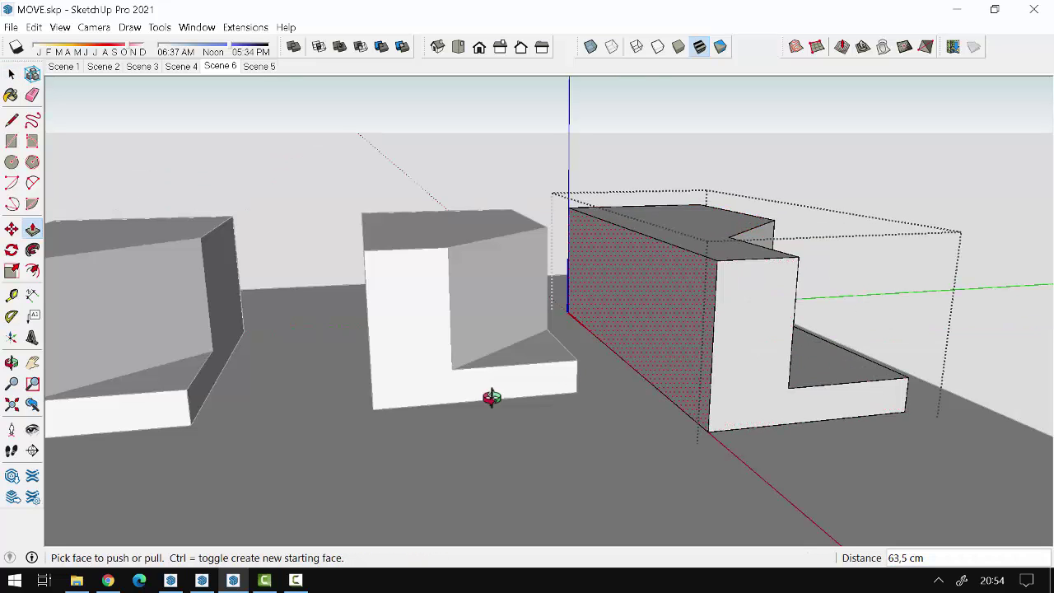
middle_drag(489, 396, 439, 277)
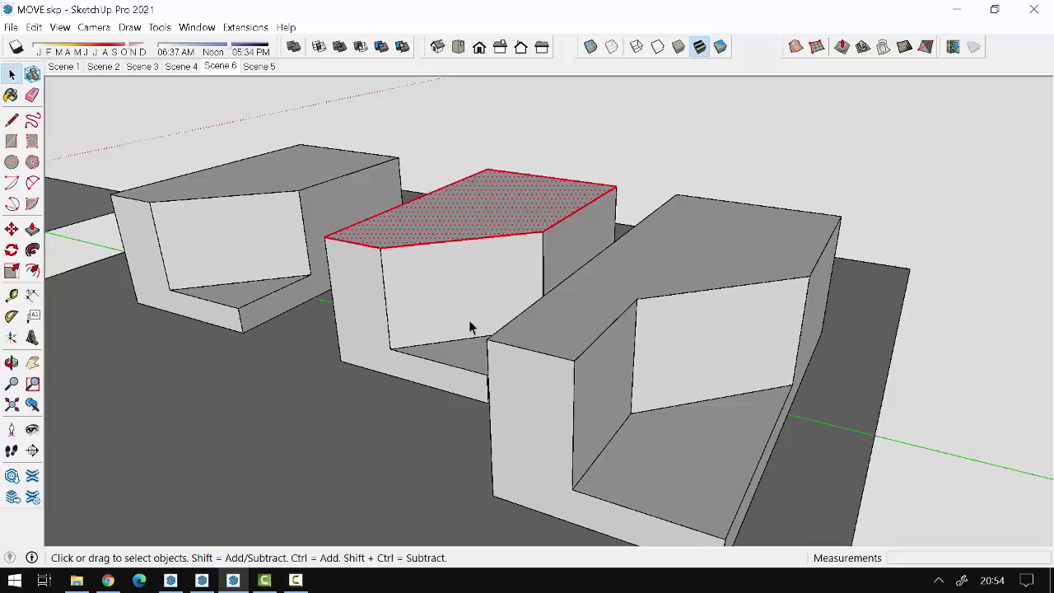
middle_drag(469, 320, 619, 348)
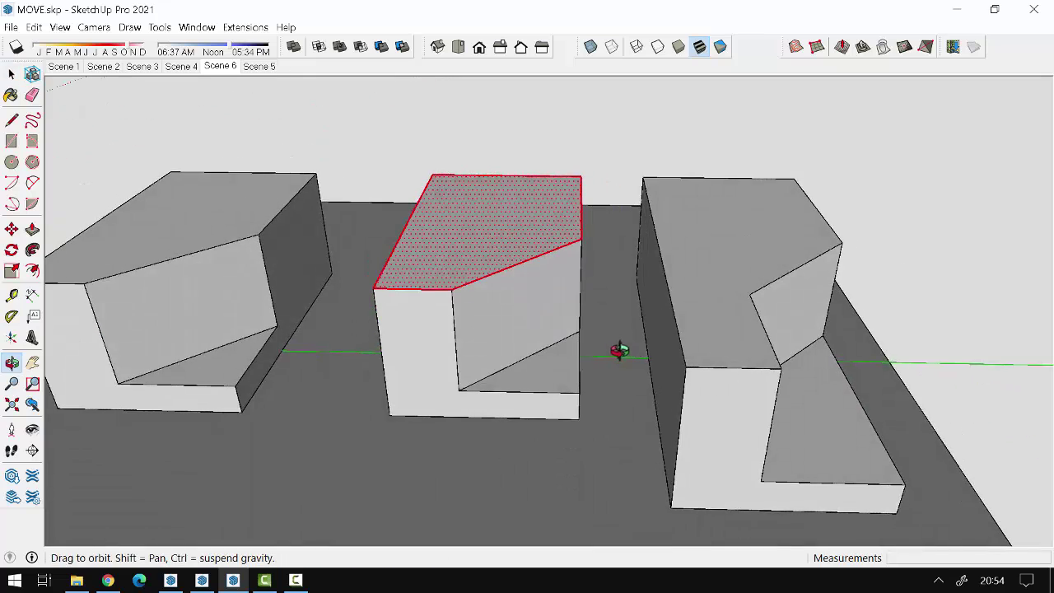
scroll(484, 348, up, 3)
scroll(485, 349, up, 2)
scroll(417, 348, down, 1)
scroll(416, 348, down, 4)
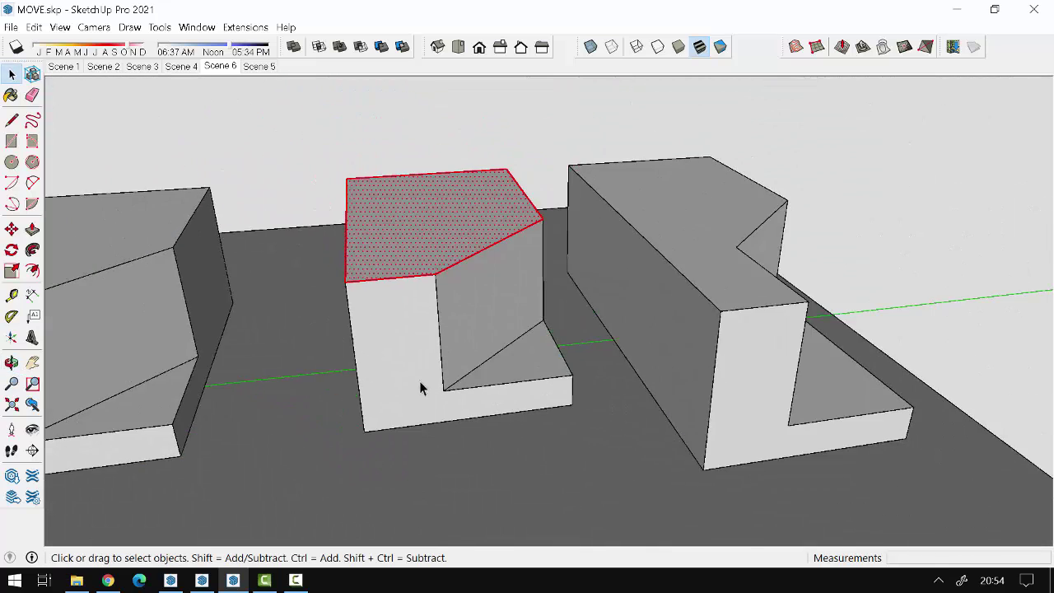
middle_drag(421, 384, 437, 354)
click(487, 124)
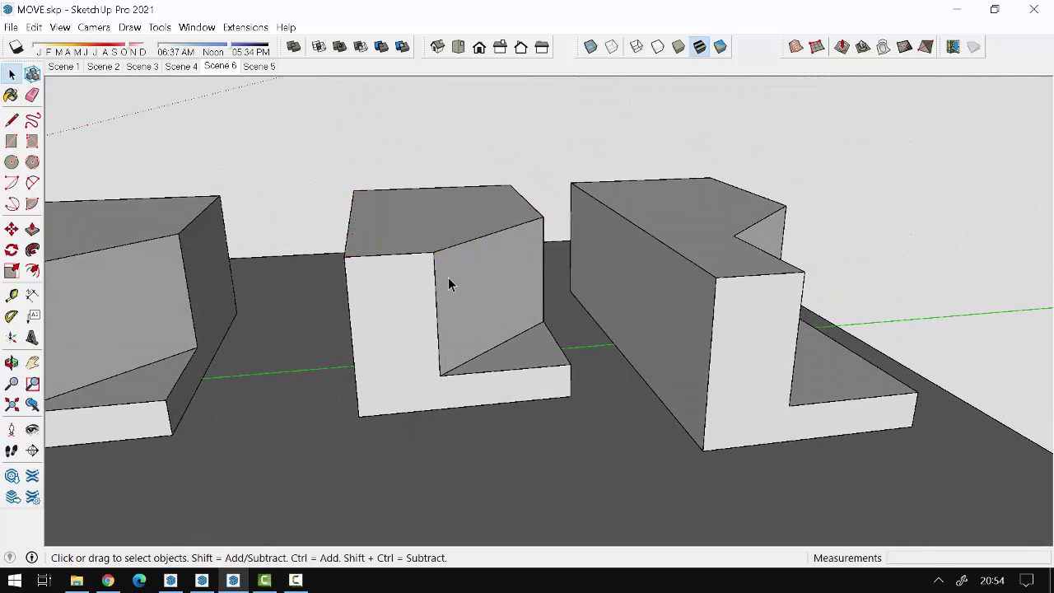
key(ctrl+z)
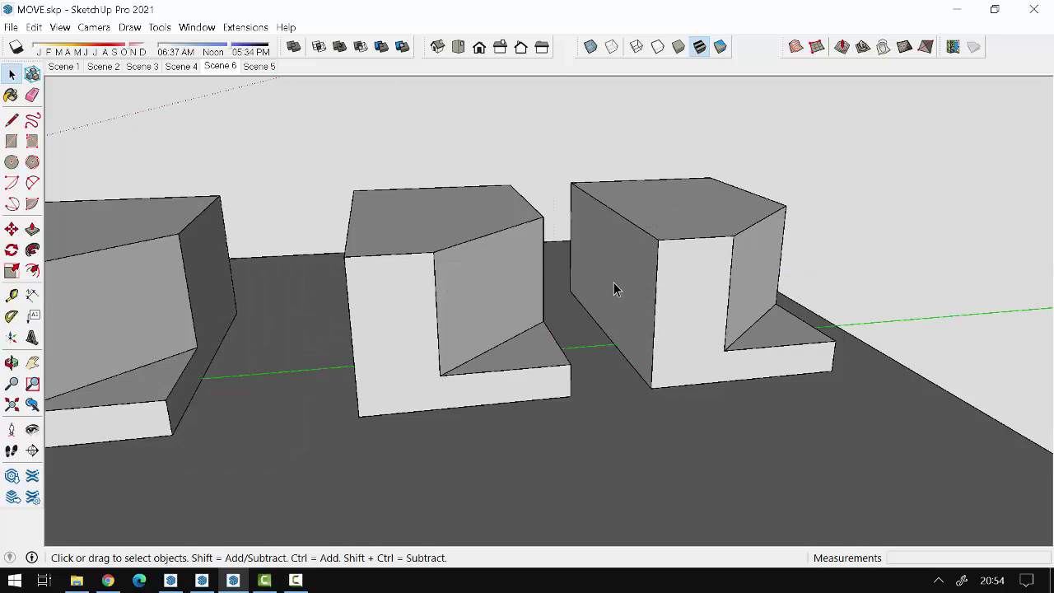
key(ctrl+z)
middle_drag(626, 379, 676, 357)
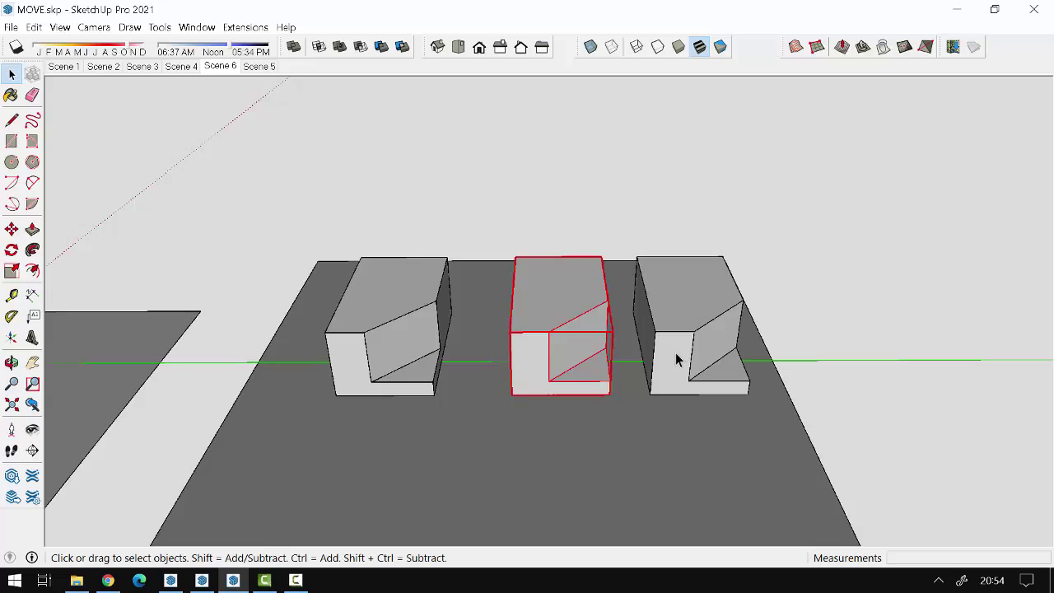